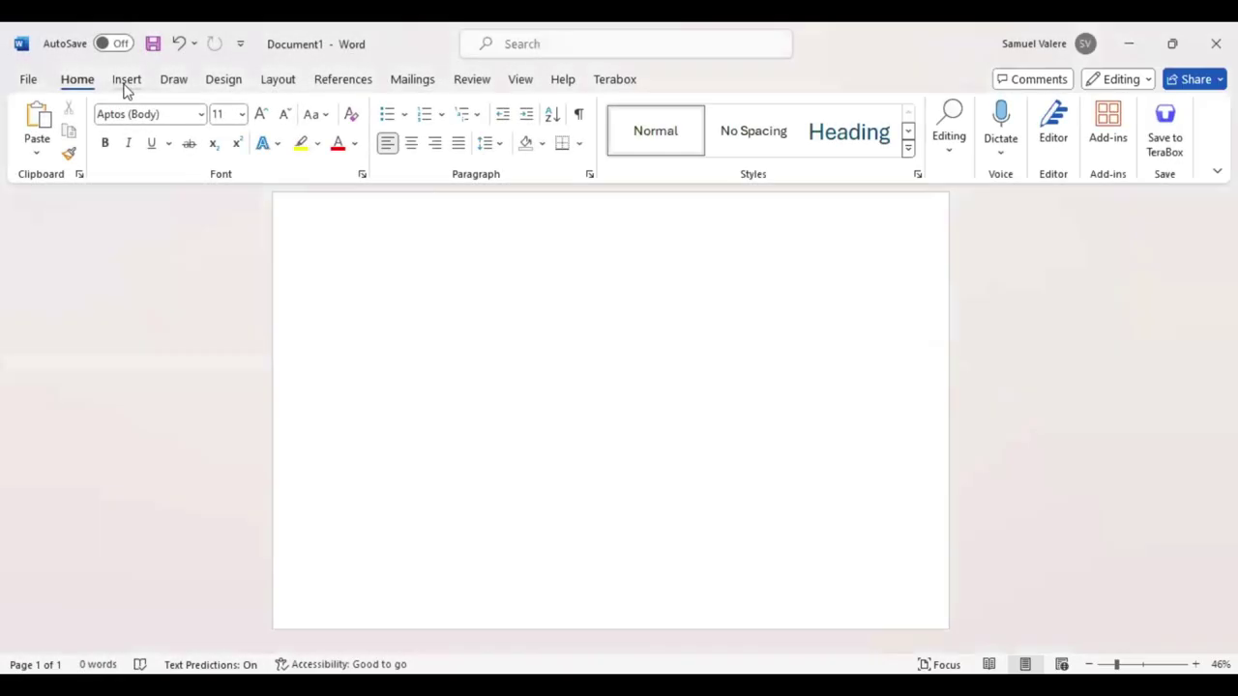
Step: Draw a wide rectangle across the top of the page, stretched to the top and left edges
left_click(126, 81)
left_click(261, 107)
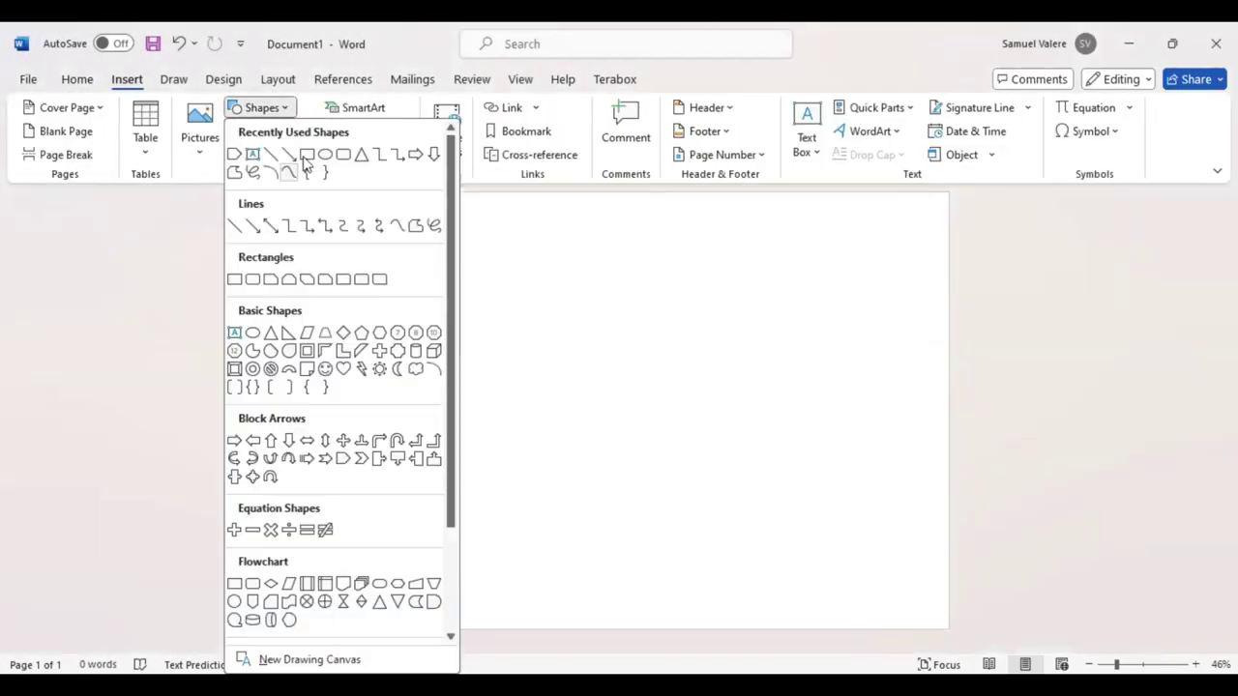
left_click(275, 221)
left_click_drag(278, 217, 788, 342)
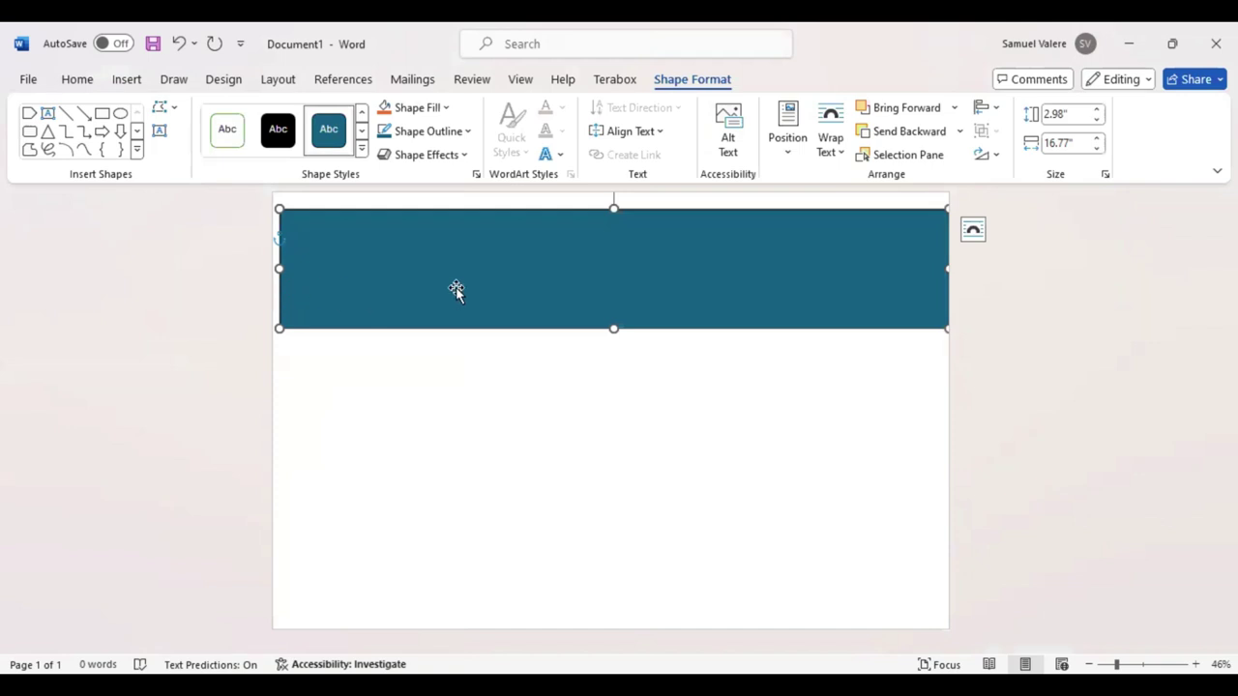
left_click_drag(455, 288, 447, 270)
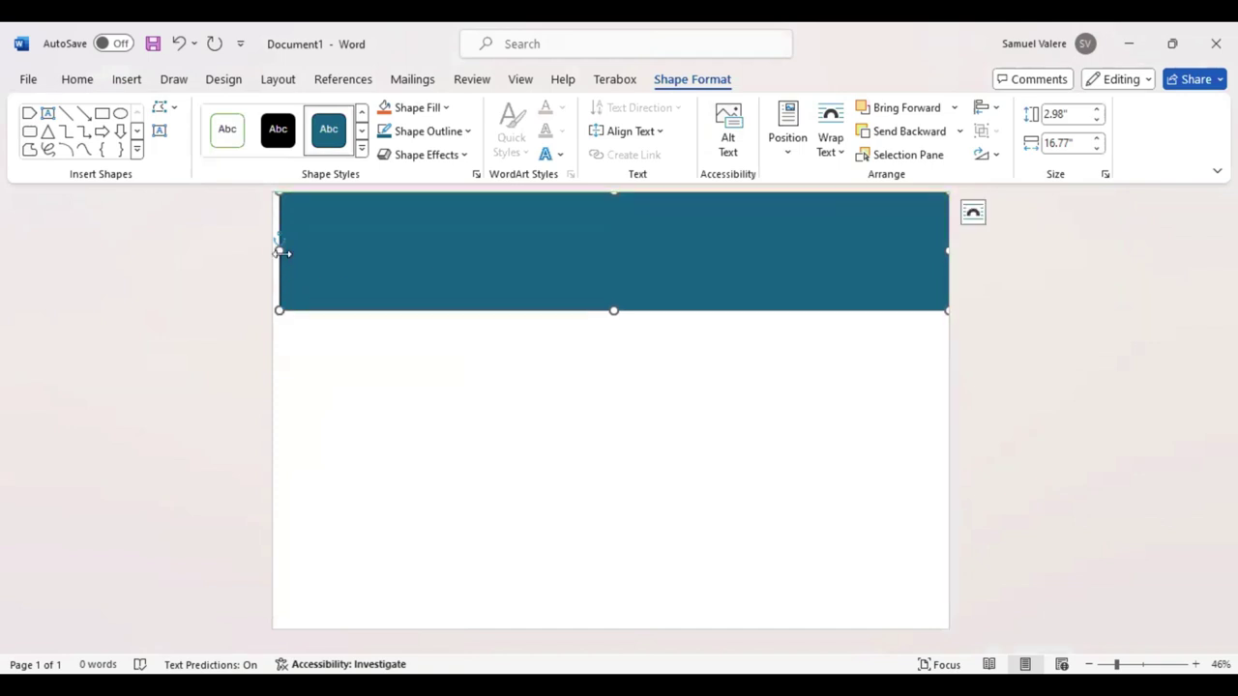
left_click_drag(279, 251, 273, 251)
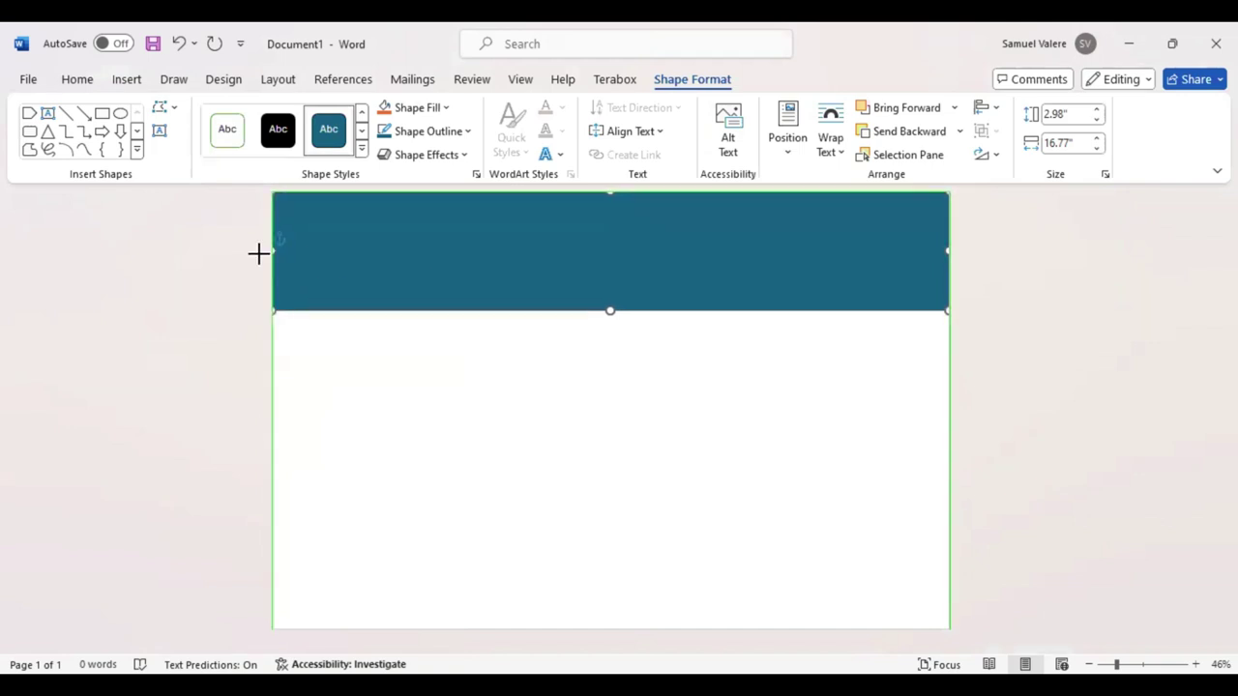
Step: Fill the banner dark navy blue and shorten it slightly to 2.89" by 16.98"
left_click(469, 132)
left_click(454, 215)
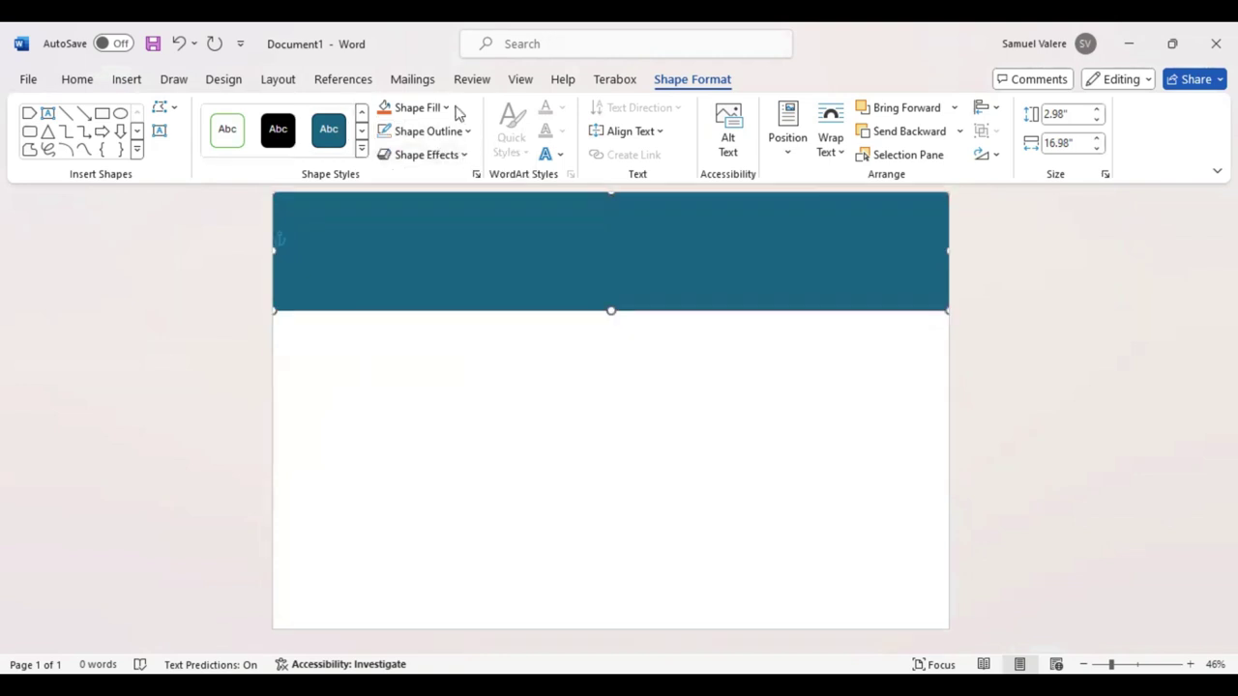
left_click(446, 107)
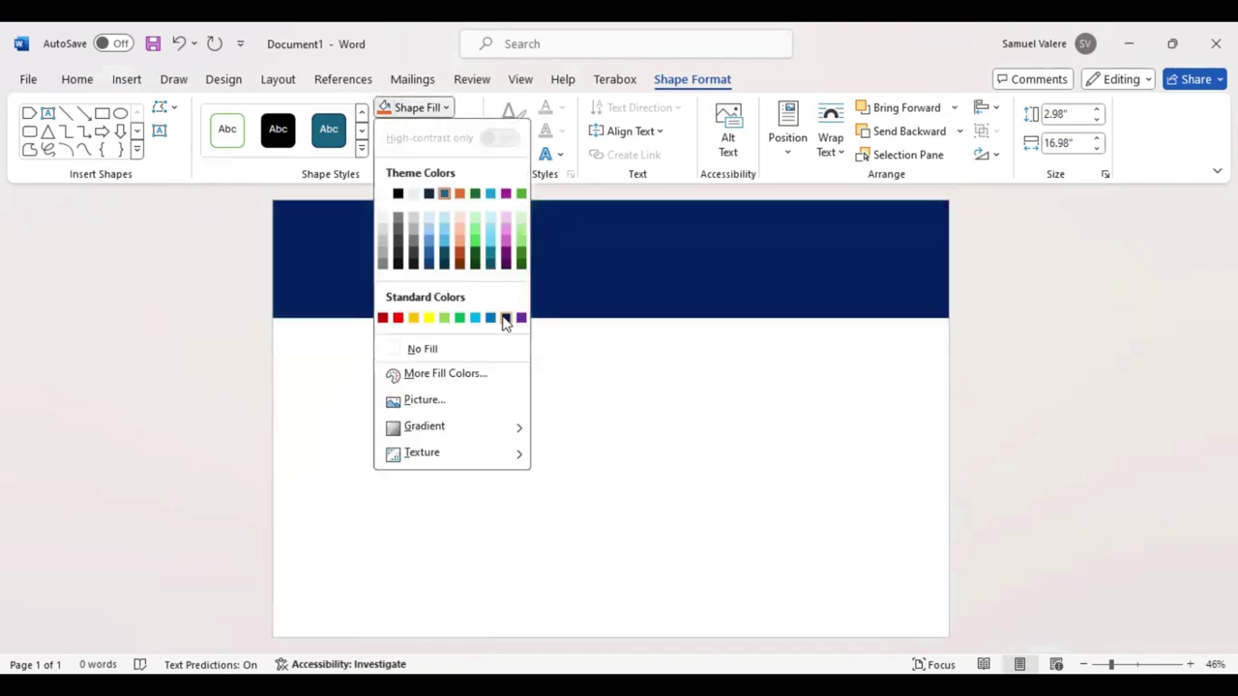
left_click(503, 320)
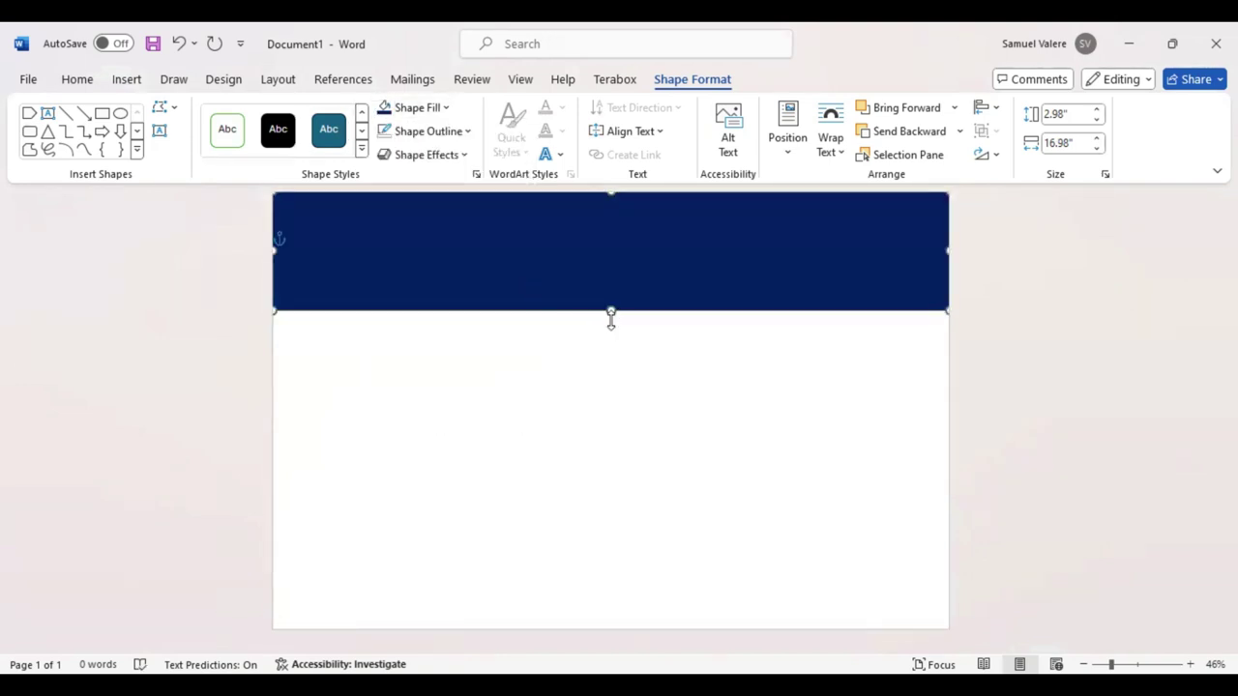
left_click_drag(611, 318, 611, 307)
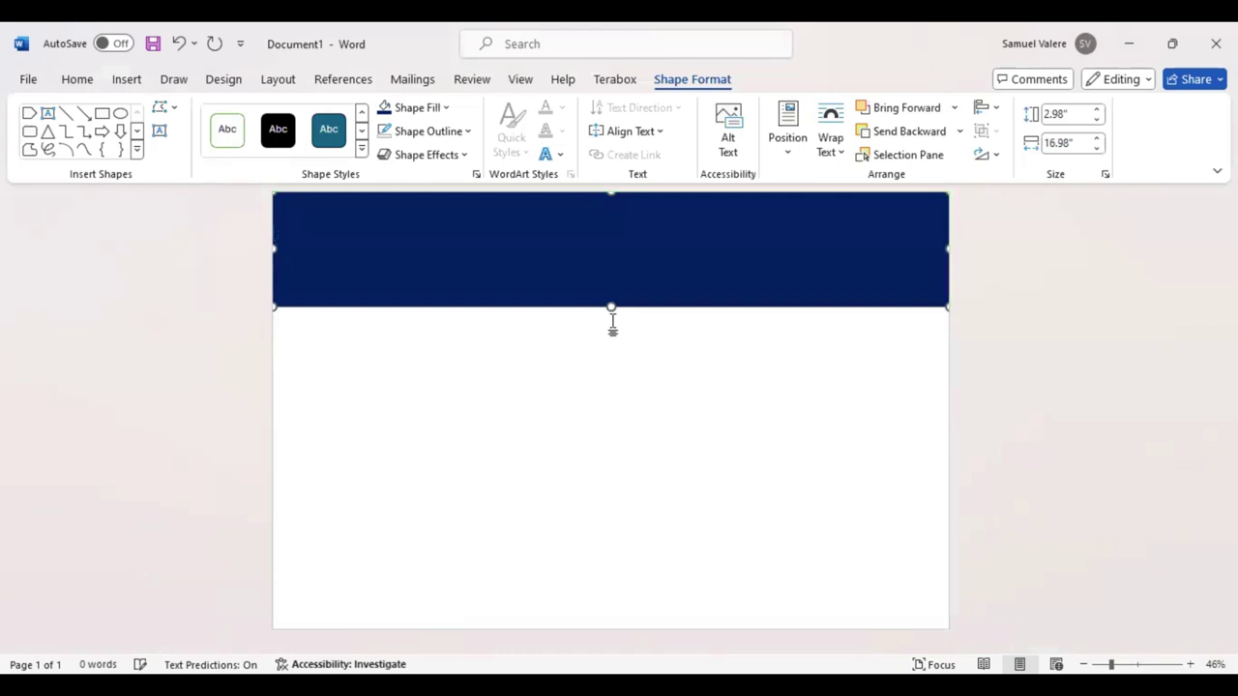
left_click(47, 114)
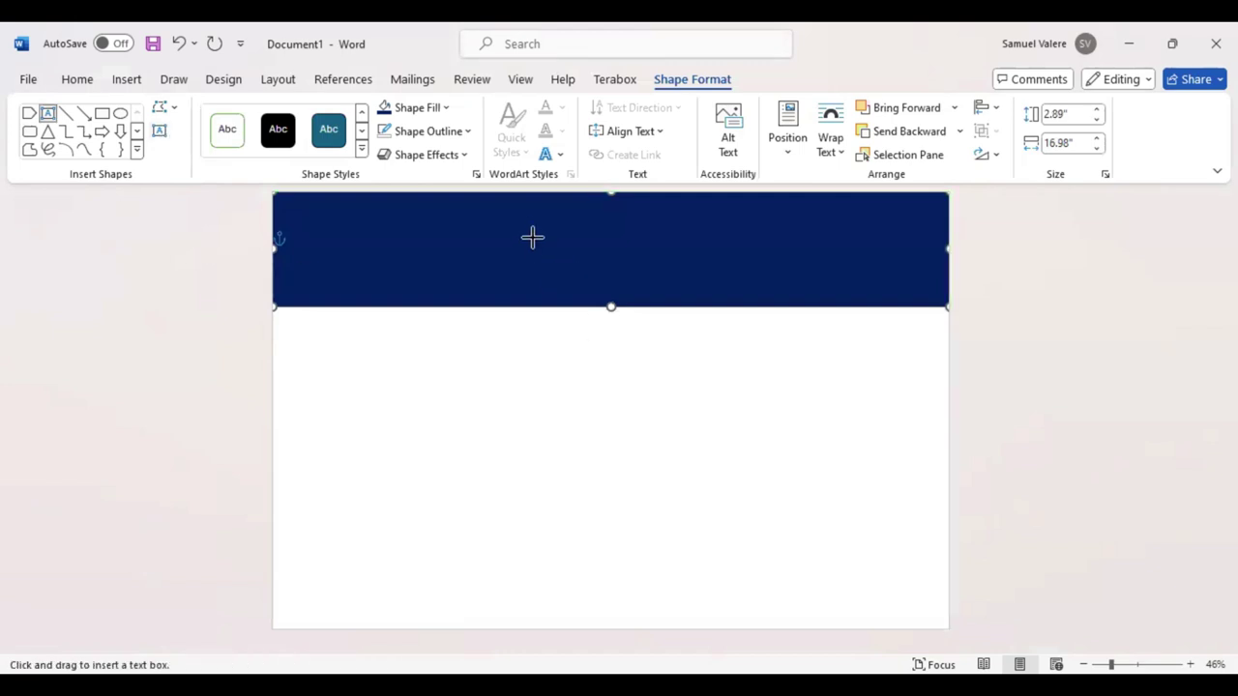
Step: Add a transparent, centred text box reading 'Certificate' inside the navy banner
left_click_drag(484, 223, 766, 274)
type("Certificate")
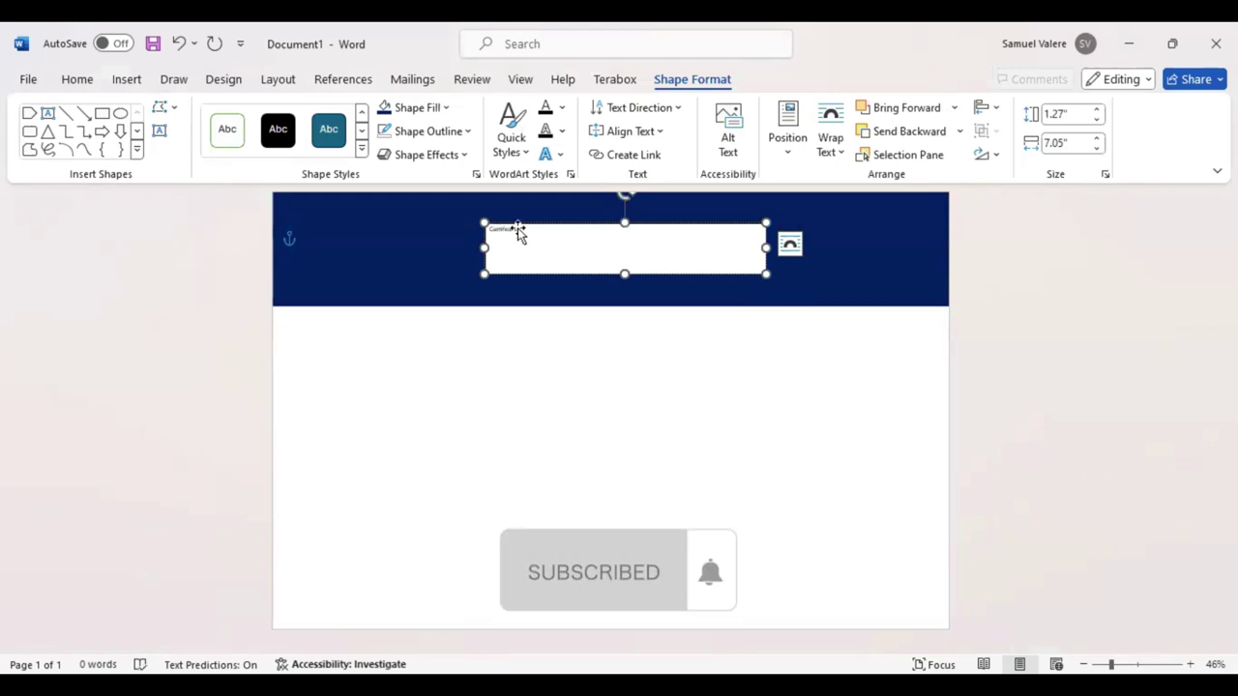
left_click_drag(536, 254, 483, 247)
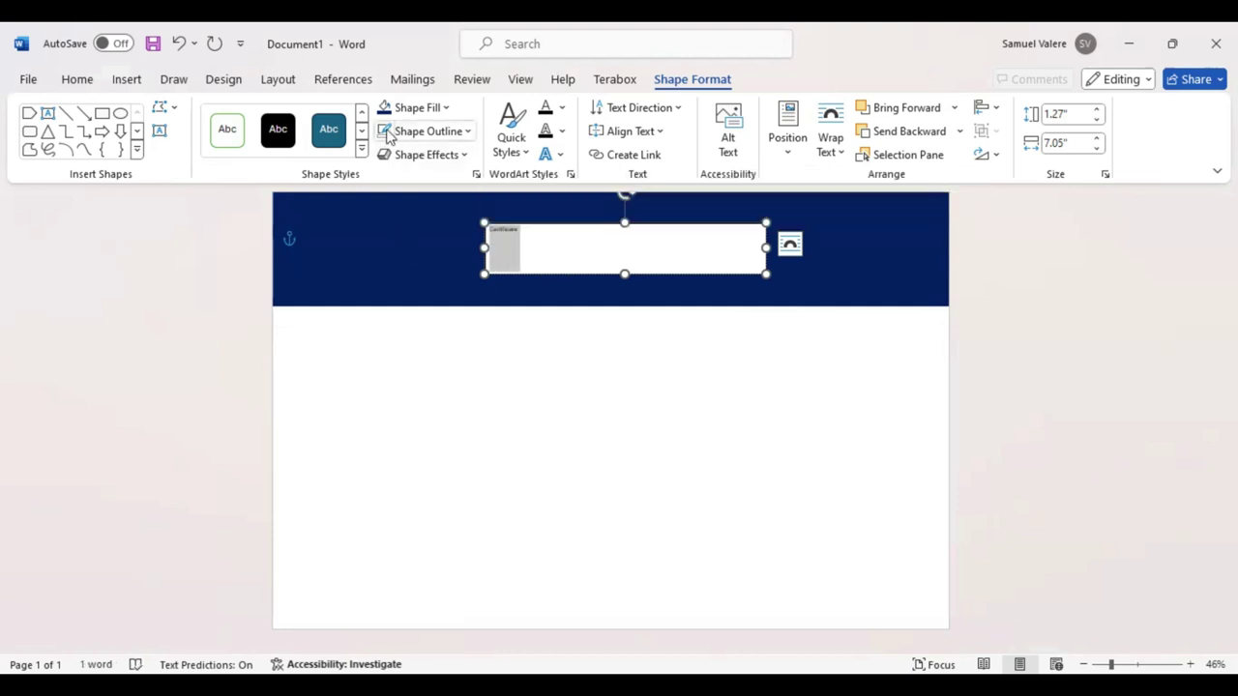
left_click(447, 107)
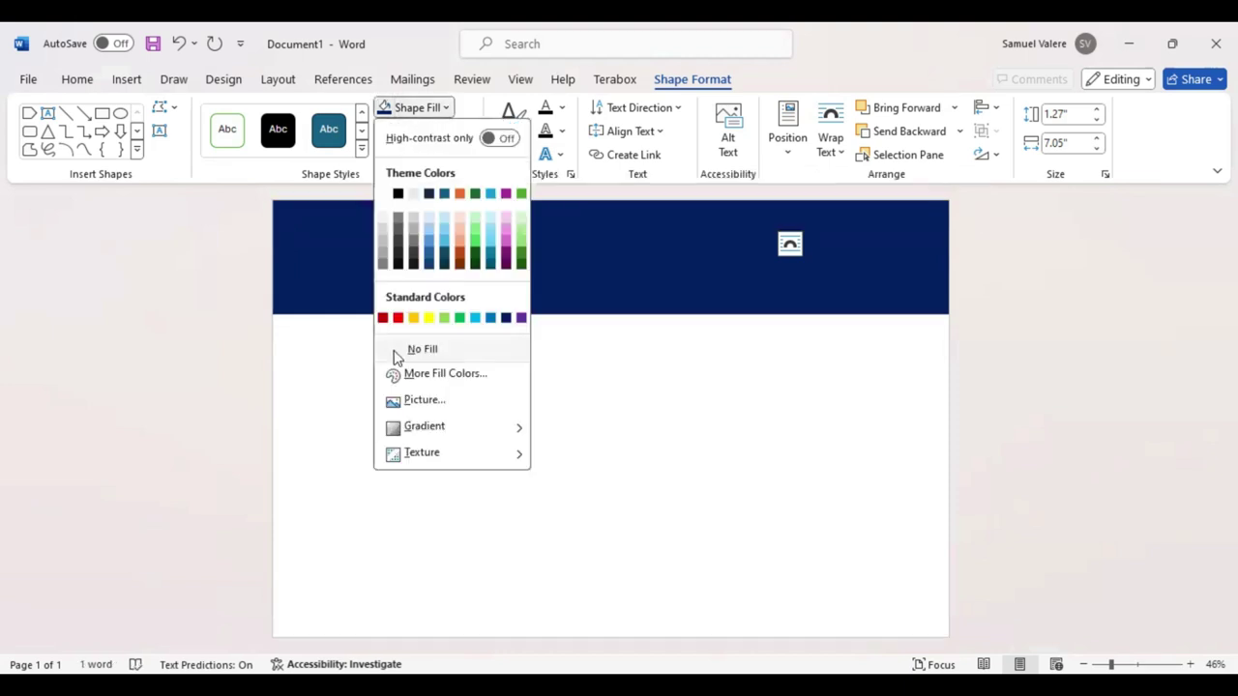
left_click(396, 354)
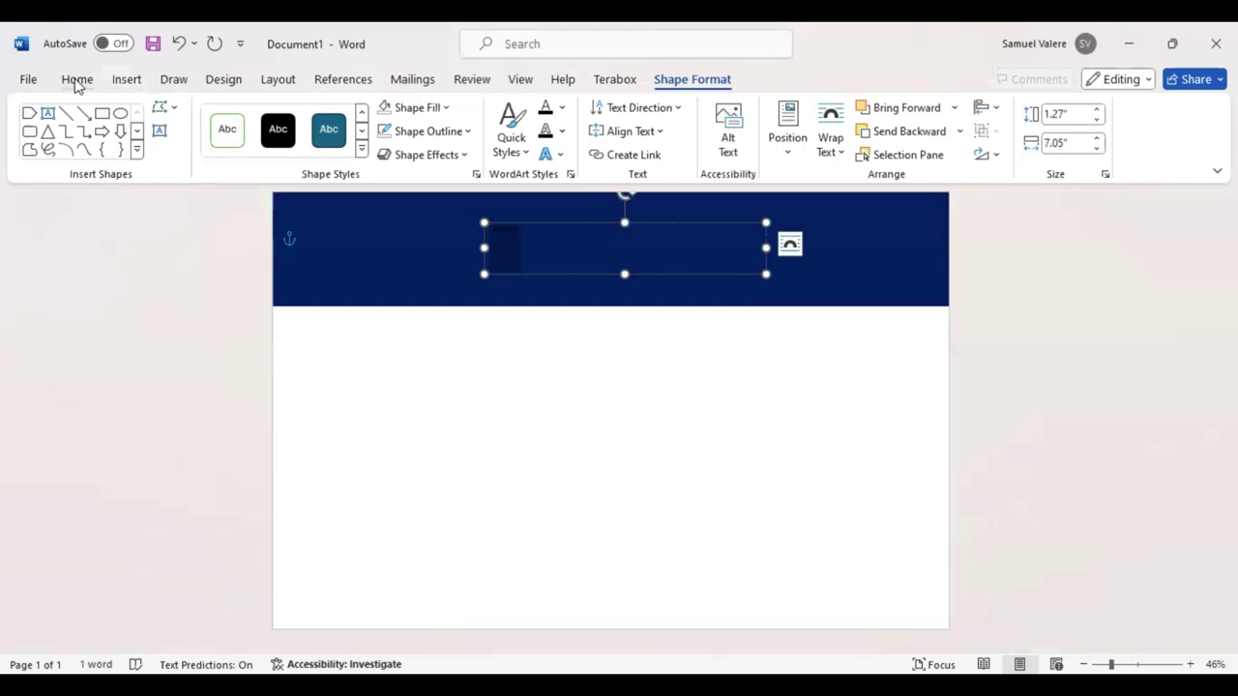
left_click(77, 82)
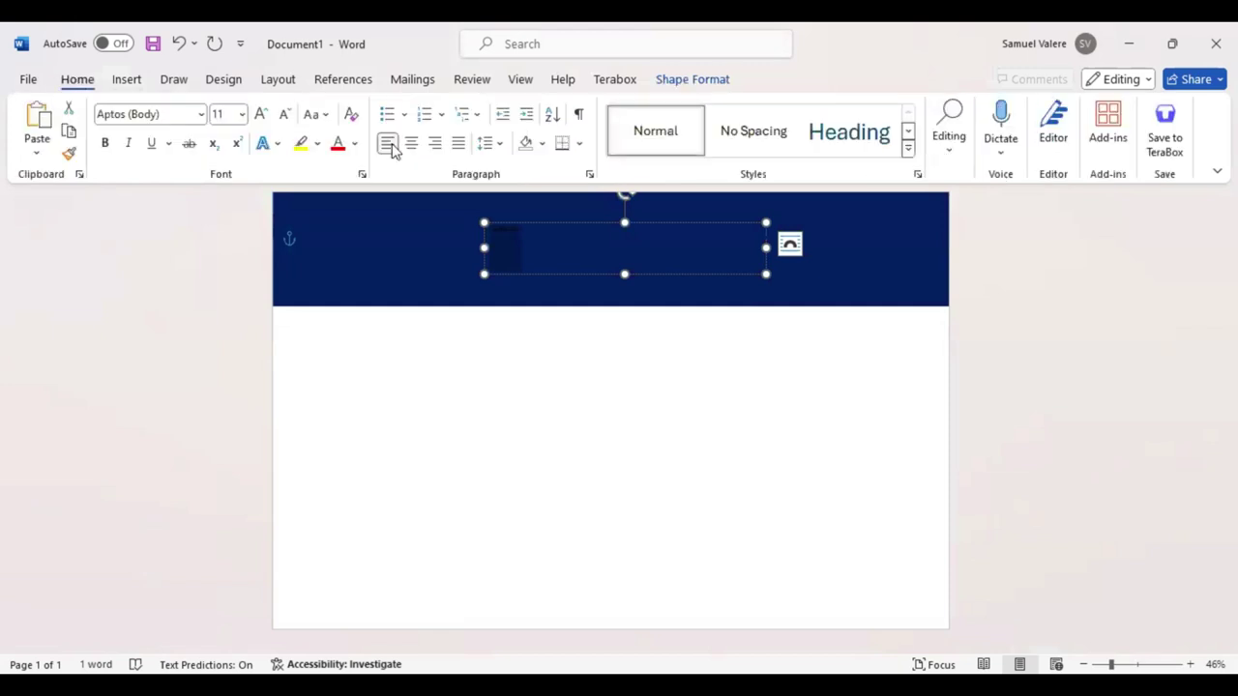
left_click(411, 143)
Step: Style the title as white, uppercase 72-pt Baskerville Old Face
left_click(179, 113)
type("Baskerville Old Face")
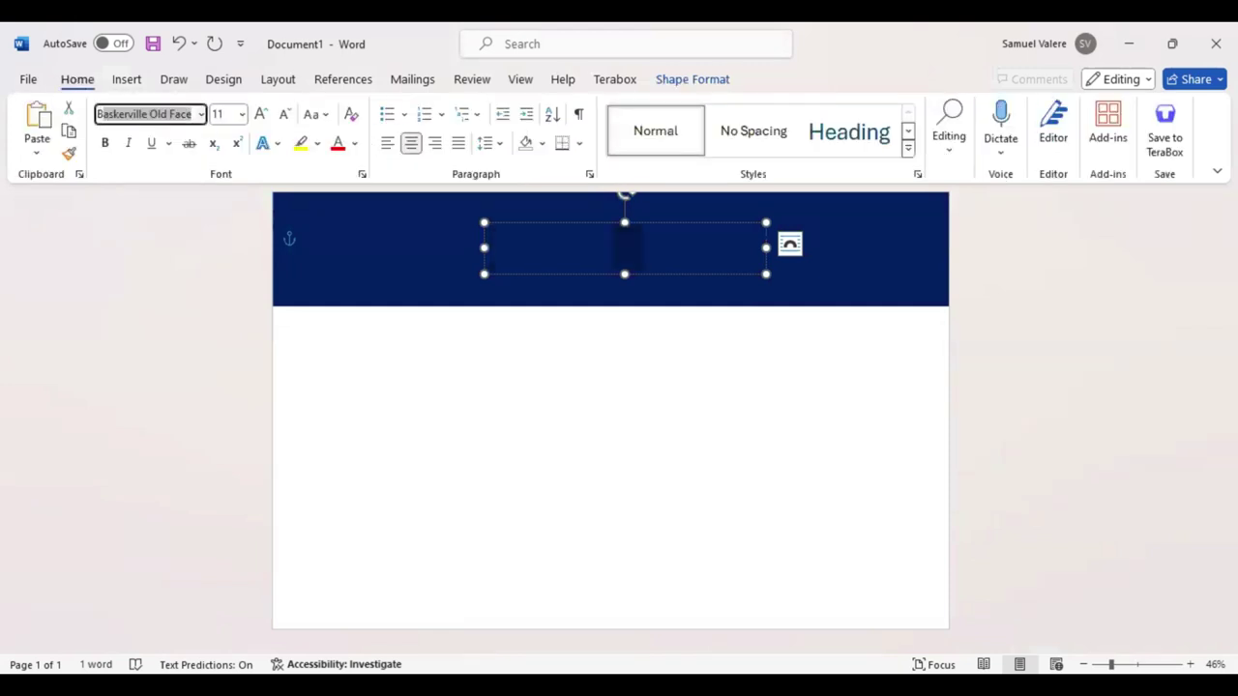
key("Return")
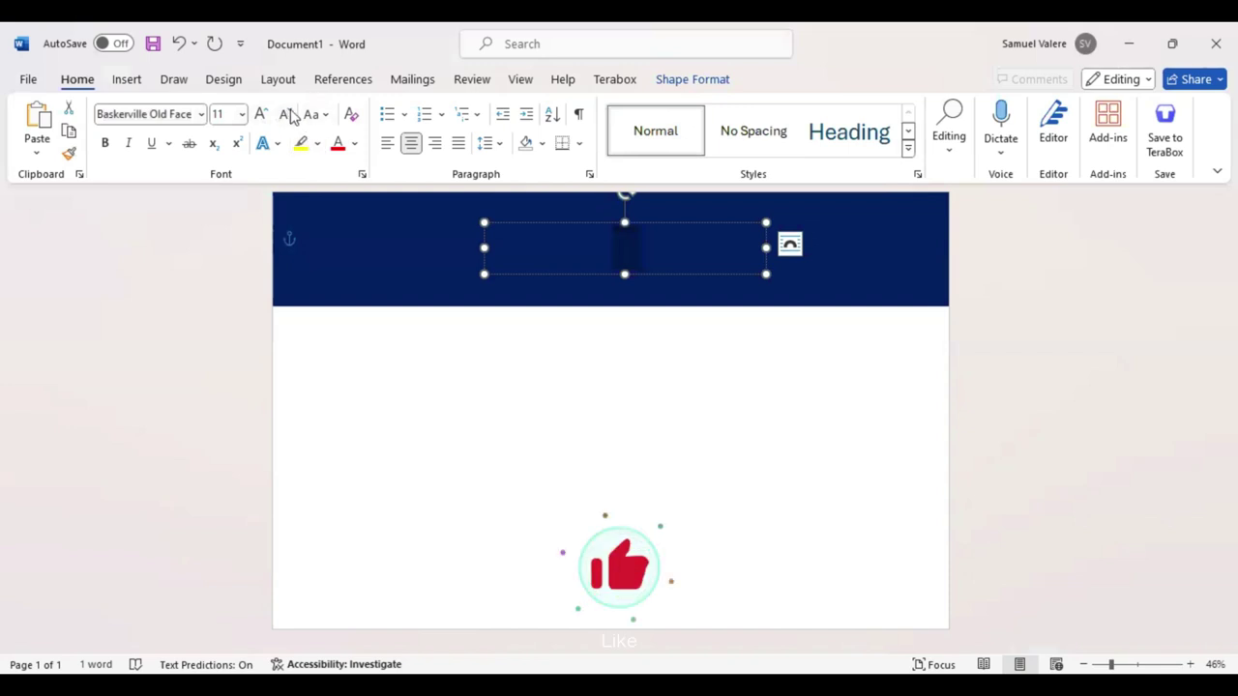
left_click(318, 114)
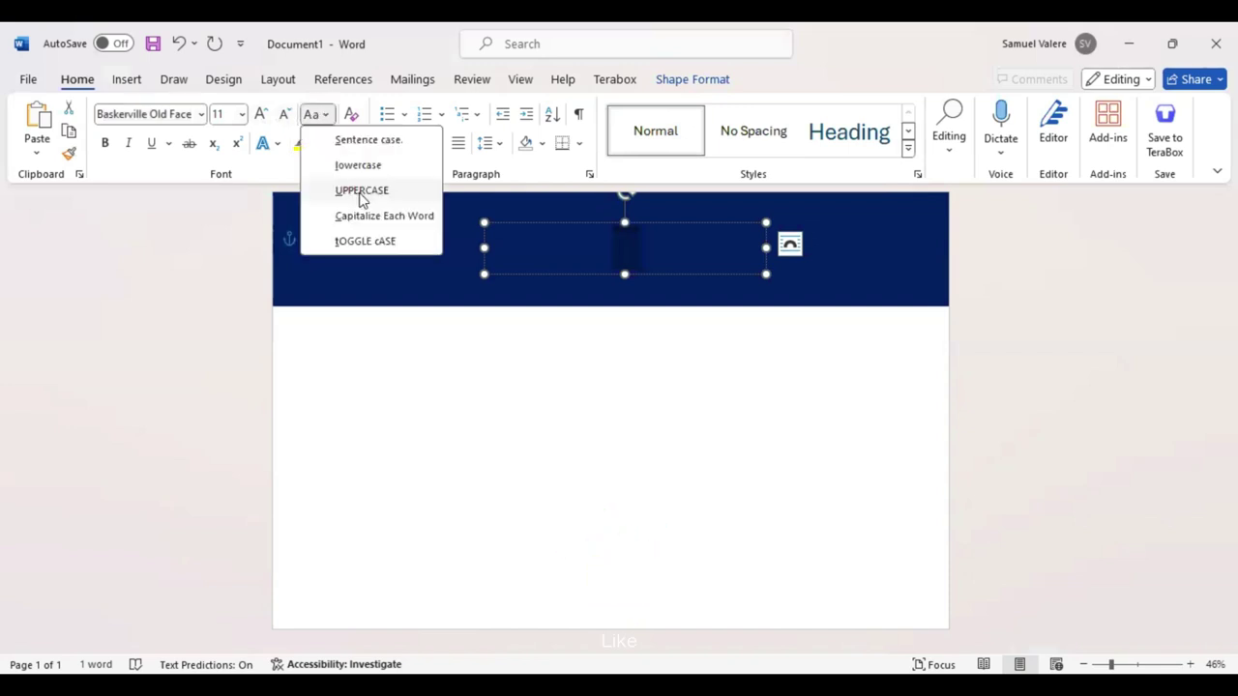
left_click(363, 193)
left_click(261, 114)
left_click(261, 114)
left_click(261, 114)
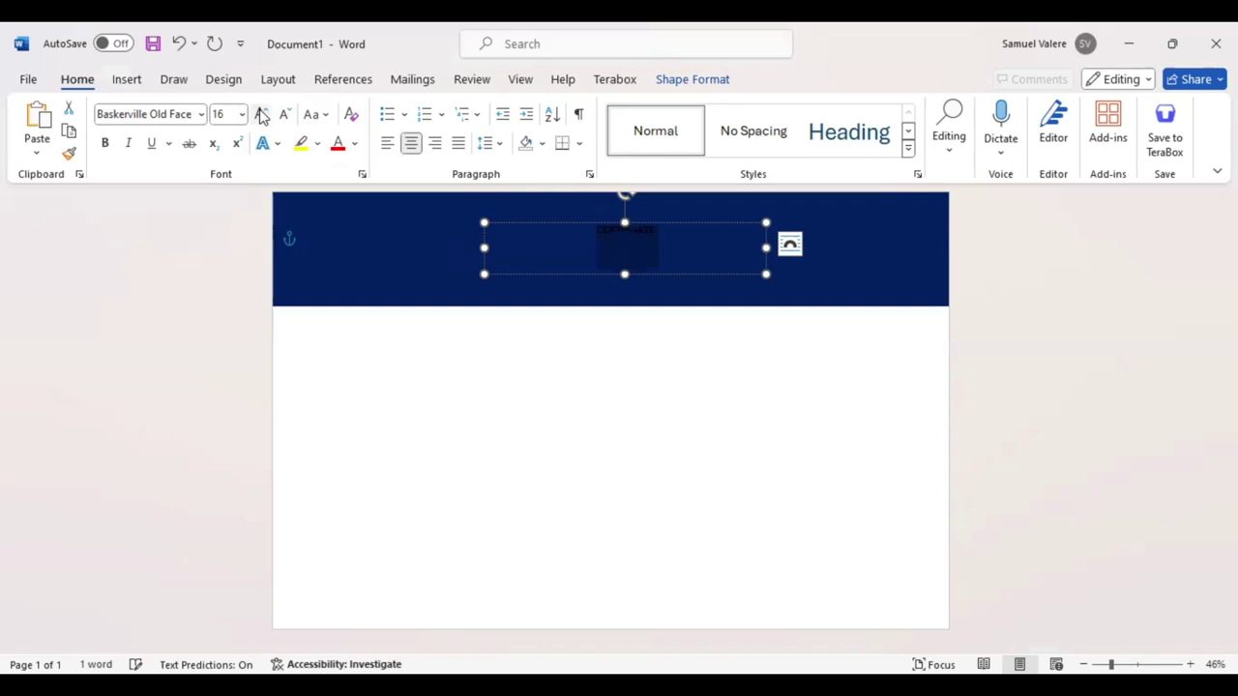
left_click(261, 115)
left_click(261, 114)
left_click(261, 114)
left_click(261, 114)
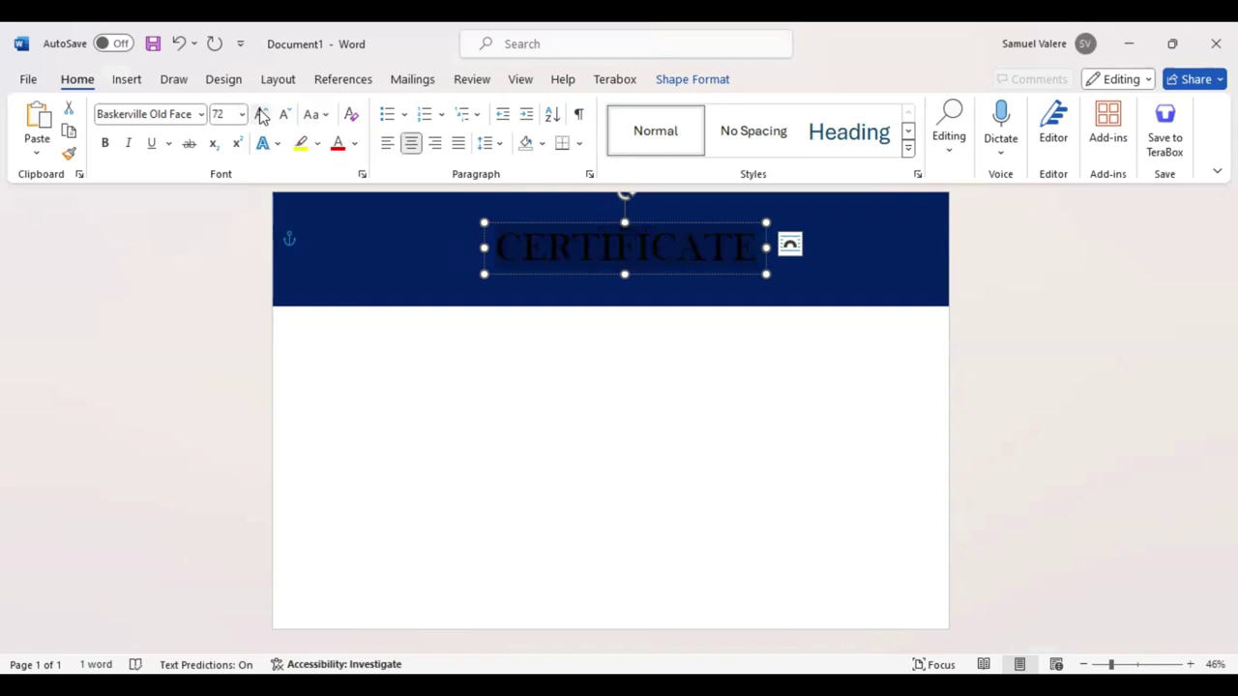
left_click(356, 145)
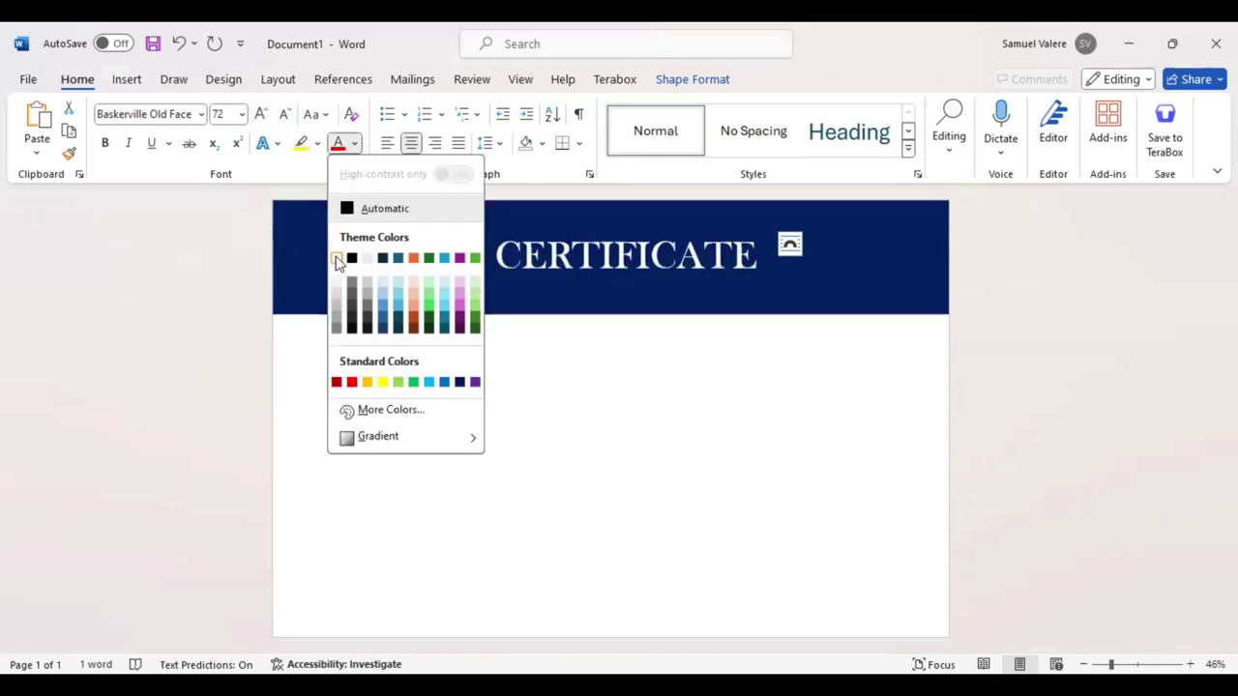
left_click(337, 258)
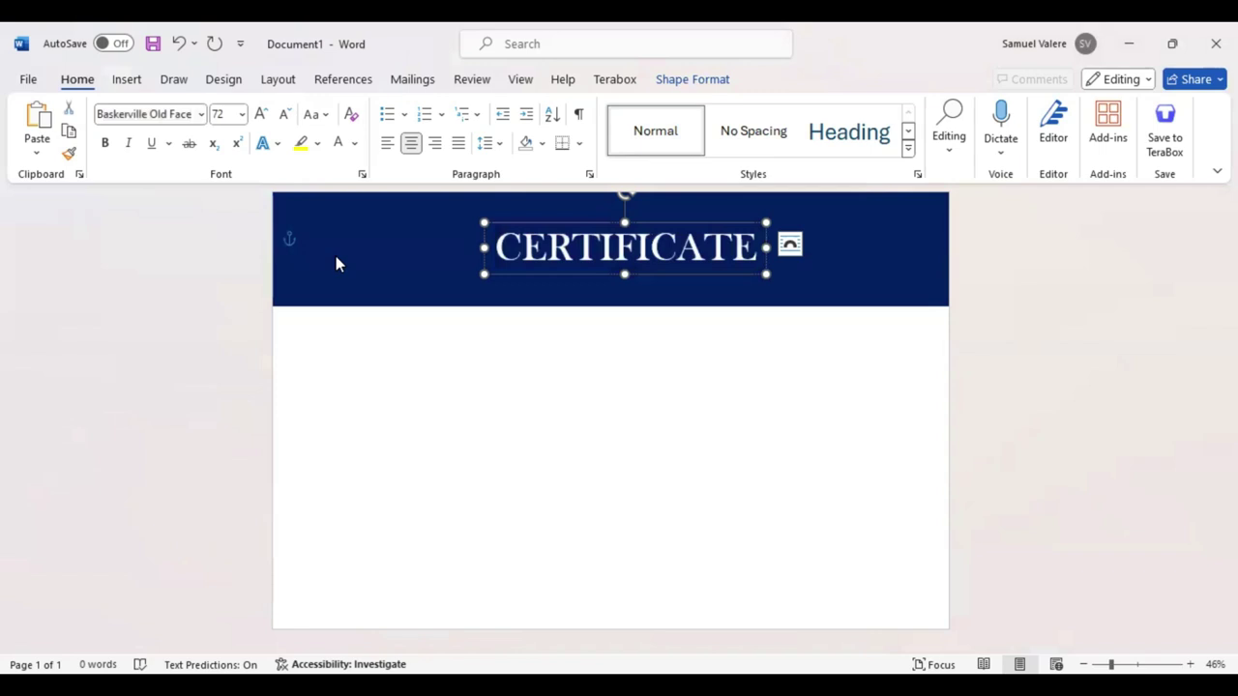
Step: Nudge the title into place and duplicate its box below, shrinking the copy to 14 pt
key("Up")
key("Up")
key("Up")
key("Up")
key("Left")
key("Left")
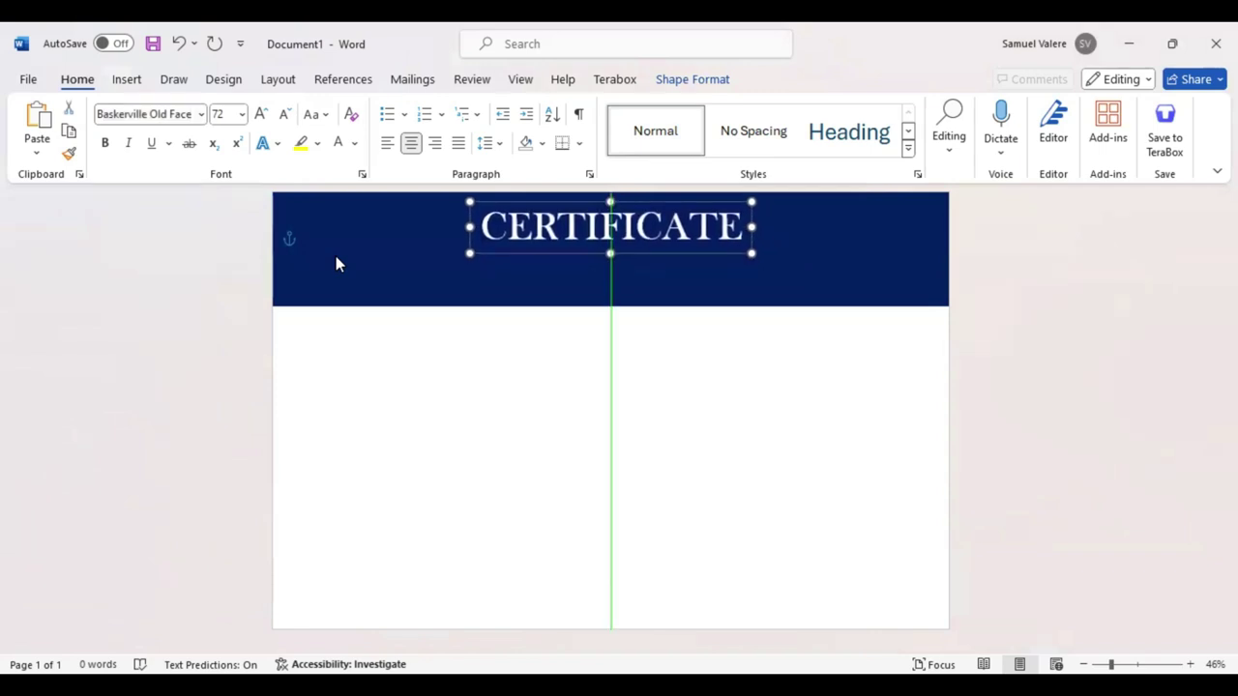
key("Down")
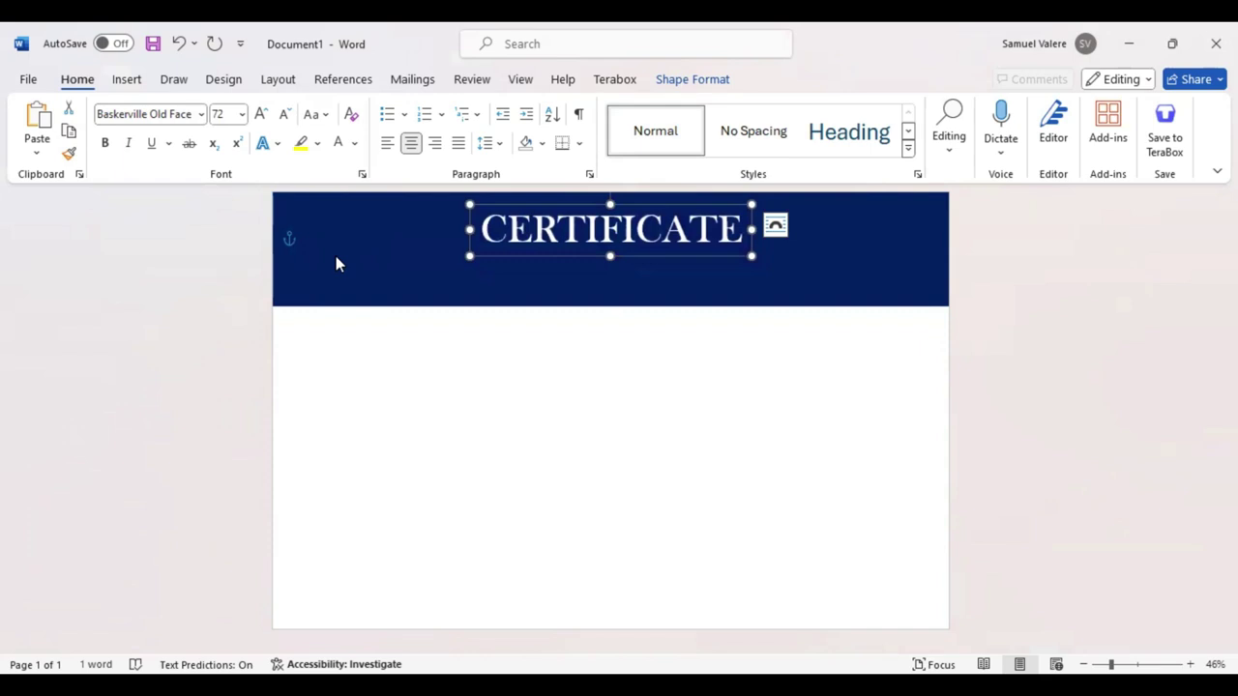
left_click_drag(674, 268, 675, 300)
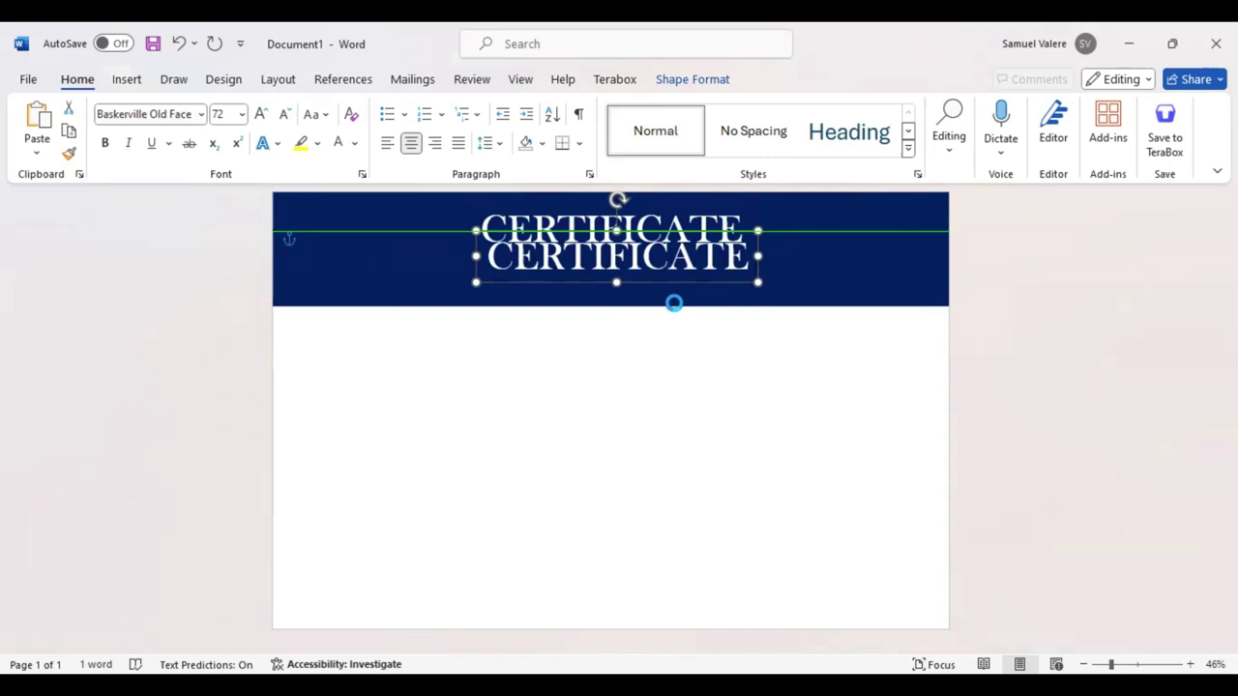
left_click(821, 236)
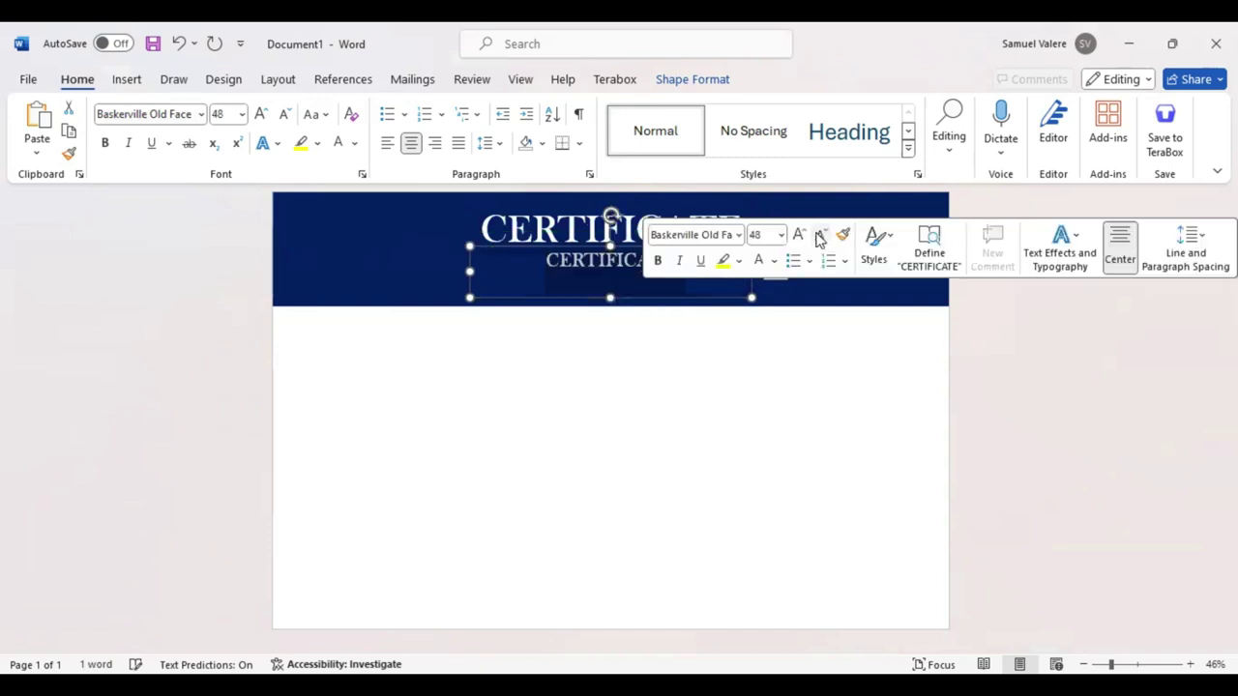
left_click(821, 236)
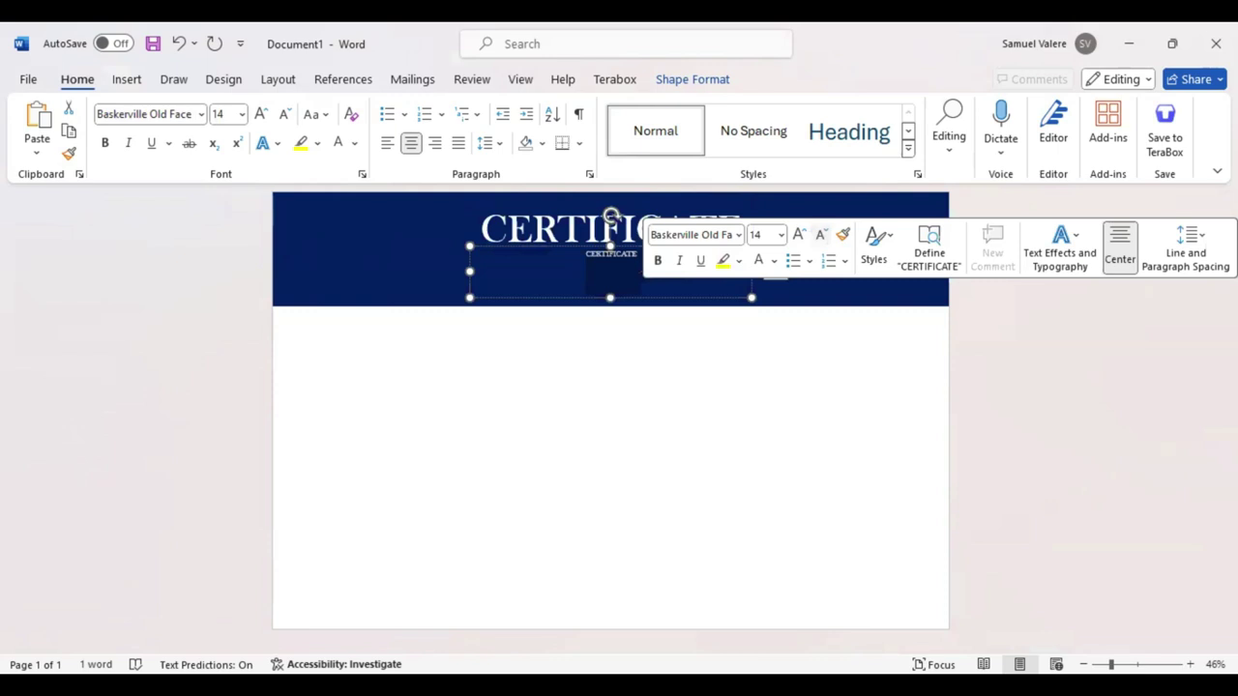
Step: Replace the copy's text with 'Of Appreciation', grow it to 36 pt, and shorten its box
type("of")
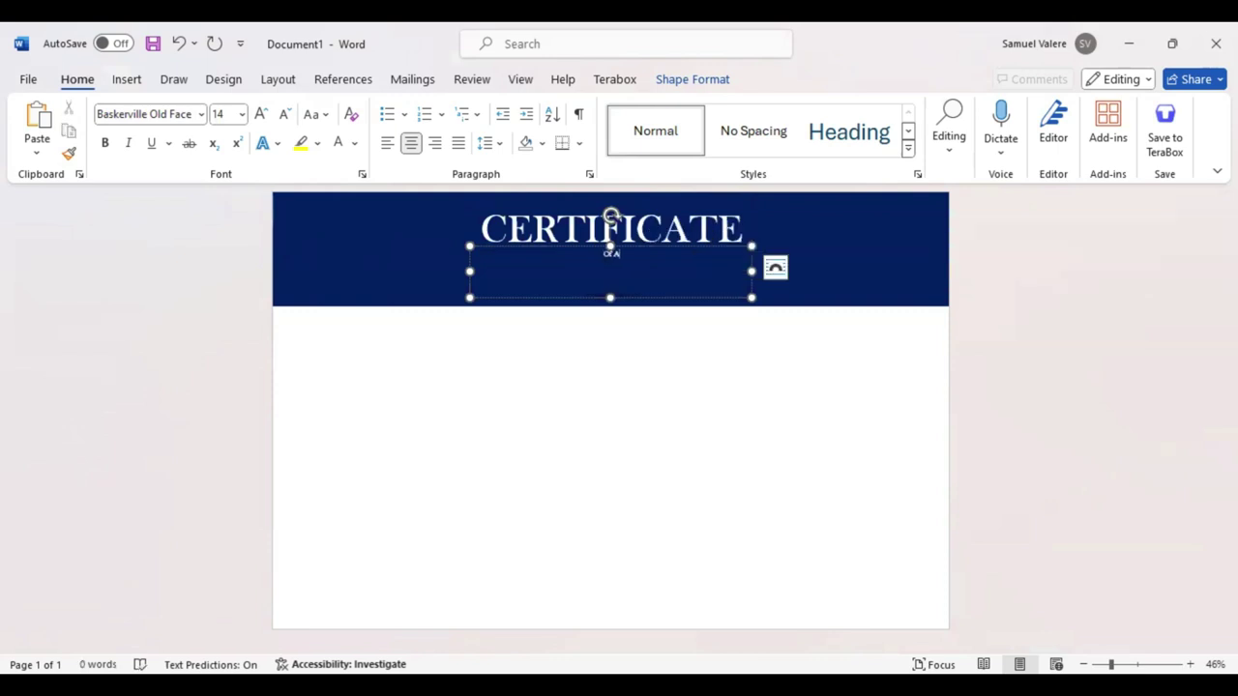
type("ppreciation")
key("ctrl+a")
left_click(261, 114)
left_click(261, 114)
left_click(261, 114)
left_click(261, 114)
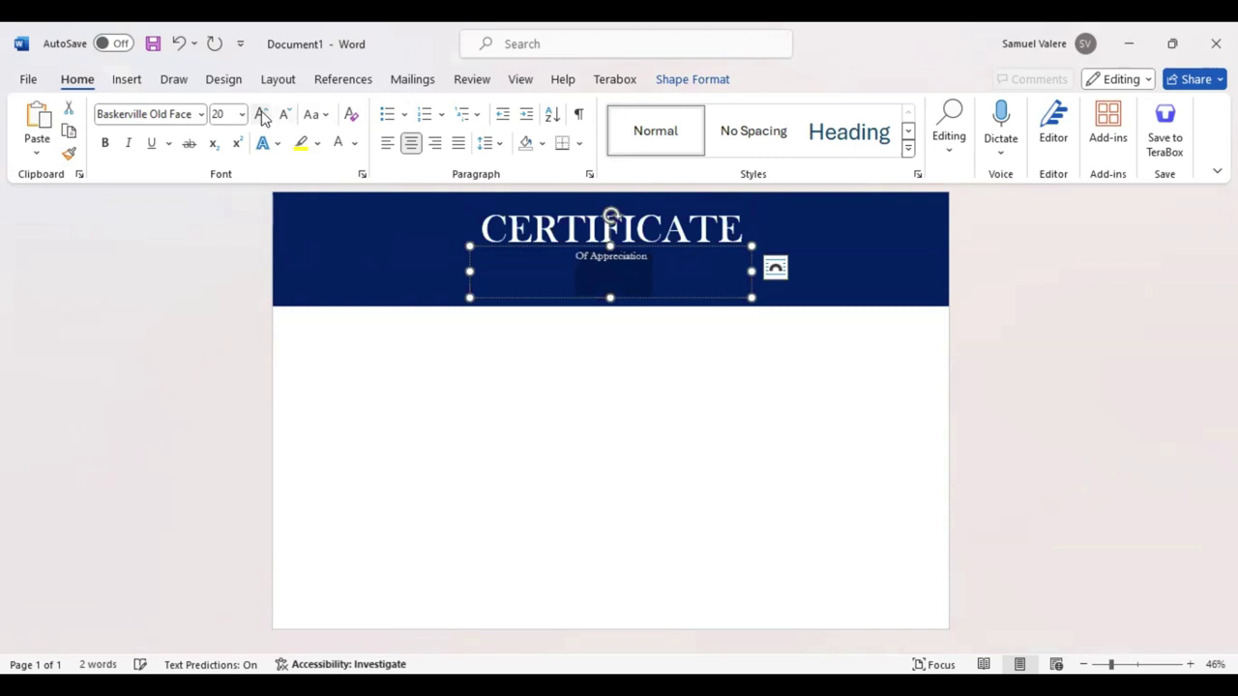
left_click(261, 114)
left_click(261, 114)
left_click(261, 114)
left_click(261, 114)
left_click(261, 114)
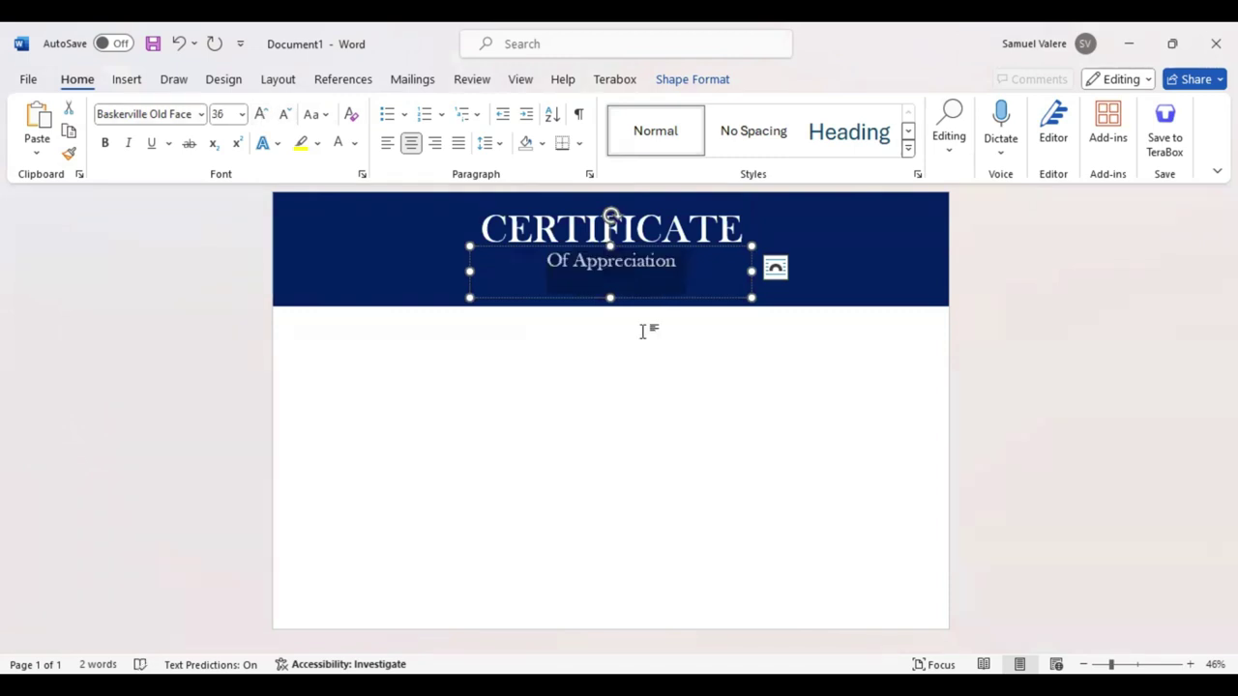
key("Right")
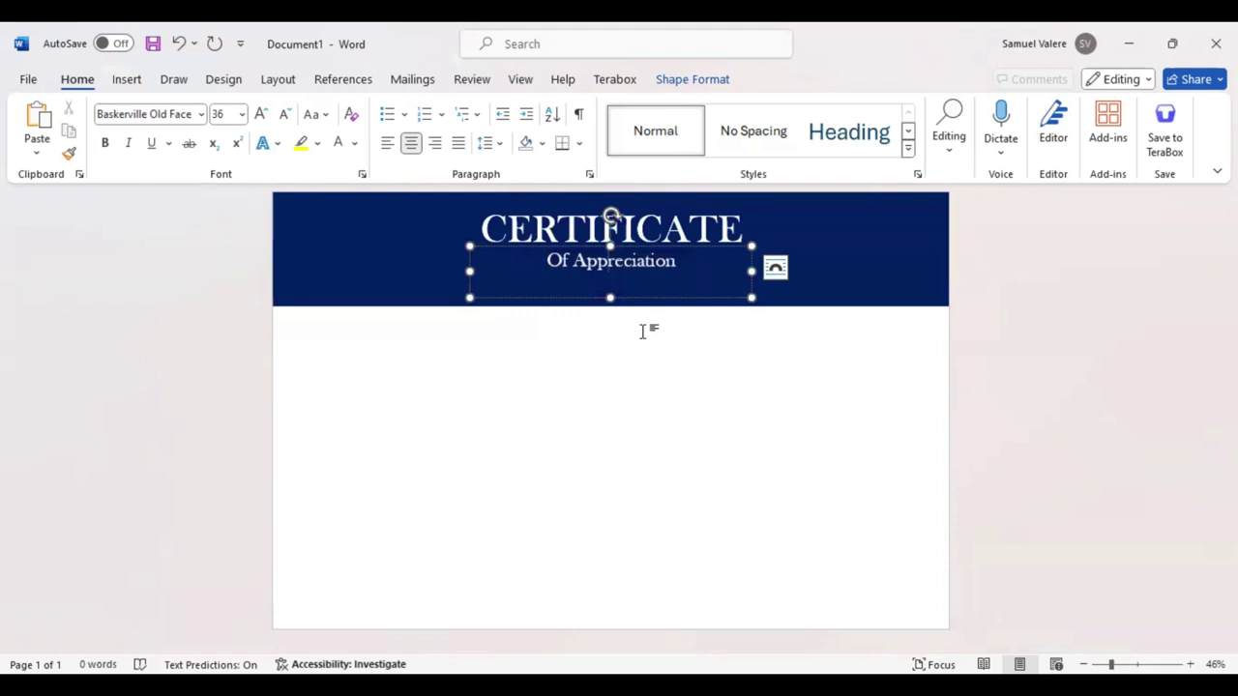
left_click_drag(610, 297, 612, 277)
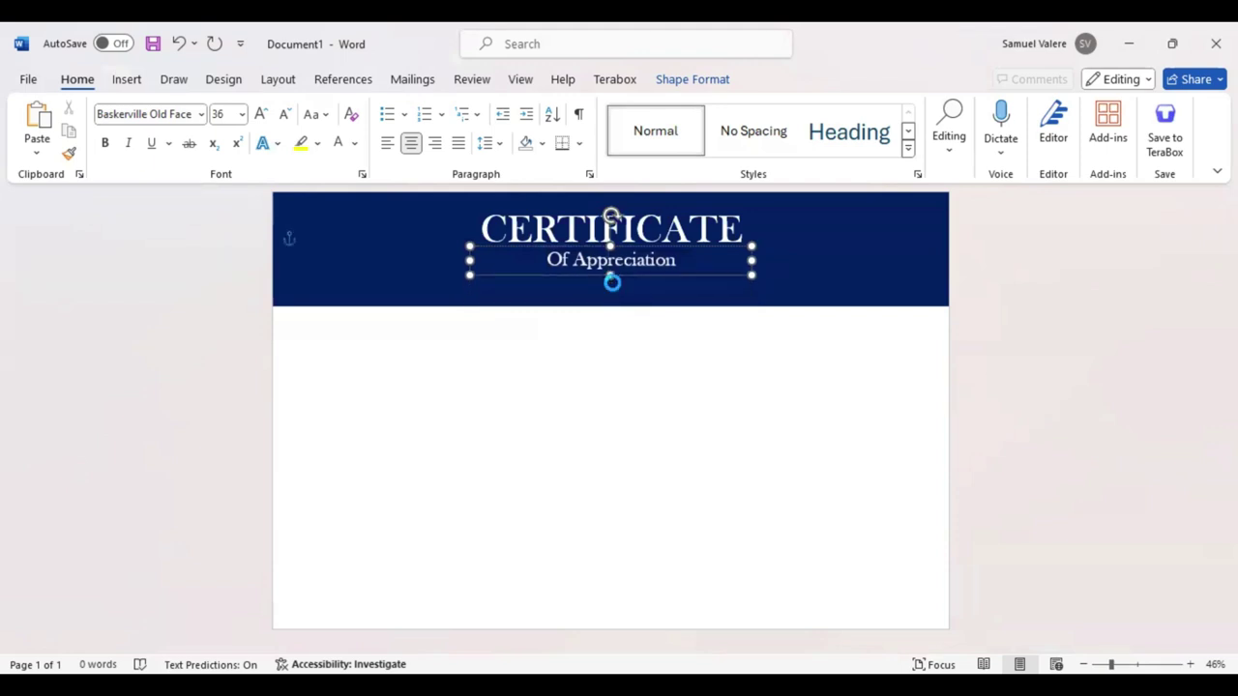
Step: Trim the Of Appreciation box and centre it under CERTIFICATE
left_click(752, 261)
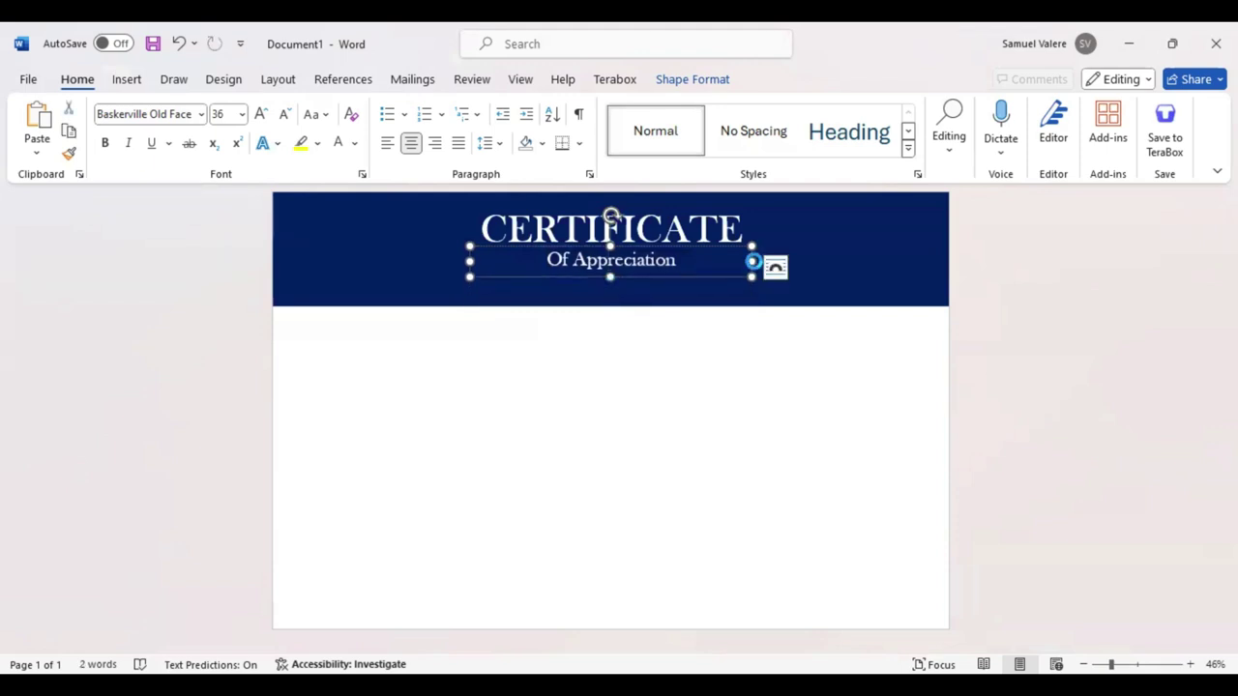
left_click_drag(753, 261, 753, 261)
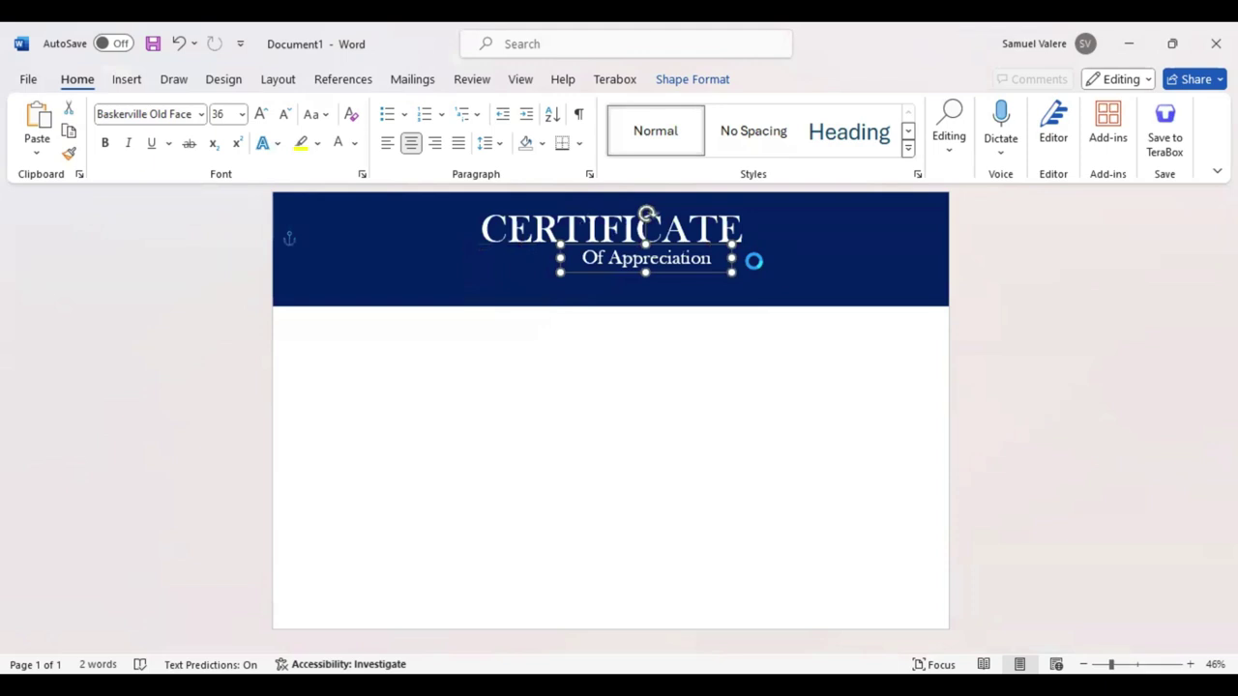
left_click_drag(646, 257, 611, 256)
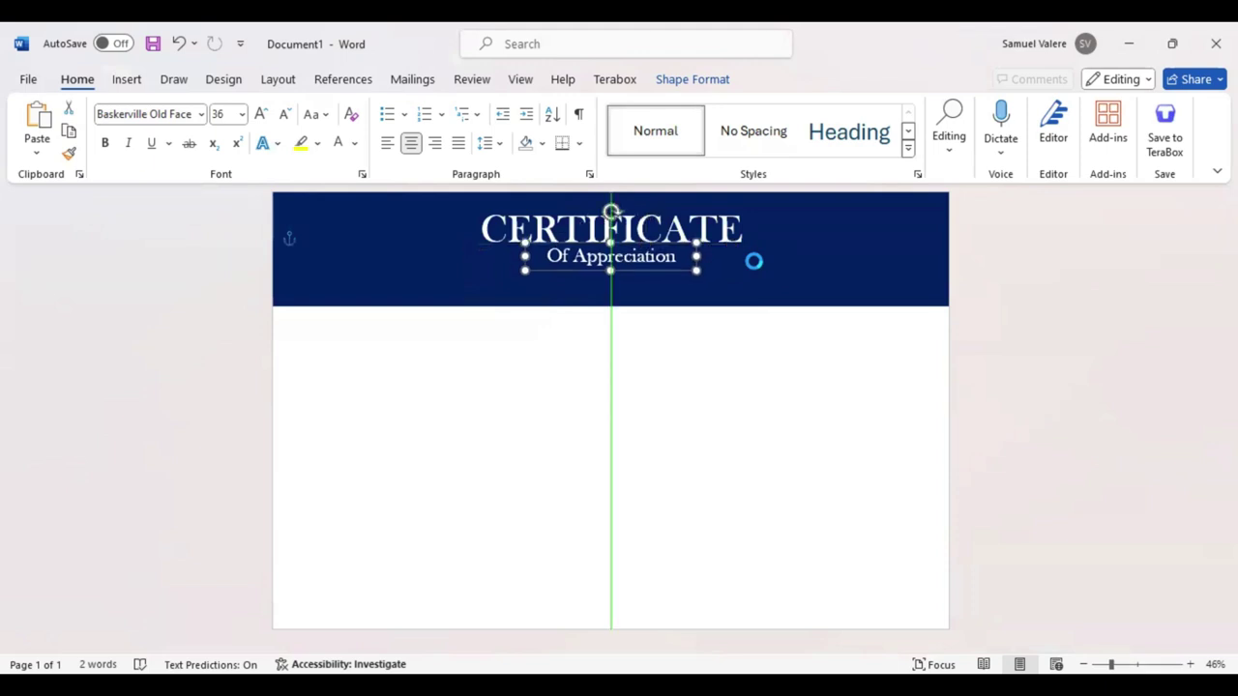
left_click(653, 359)
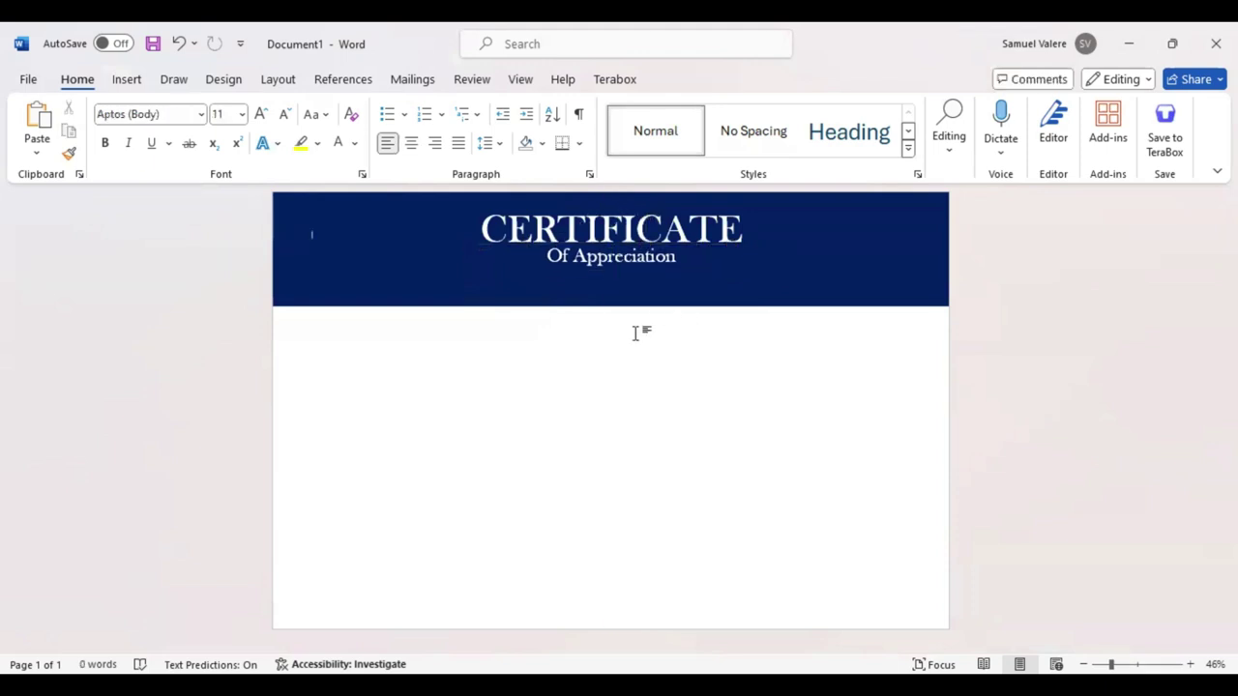
Step: Select both title boxes together and move them slightly lower in the banner
left_click(656, 256)
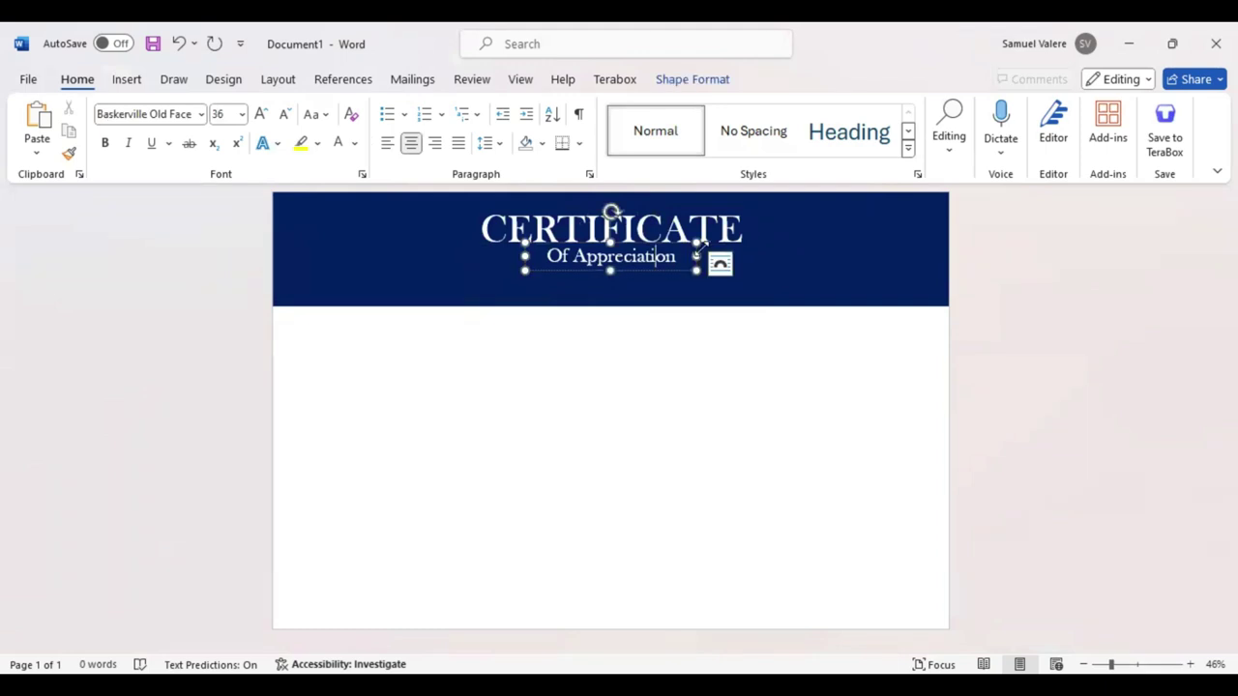
left_click(760, 253, "shift")
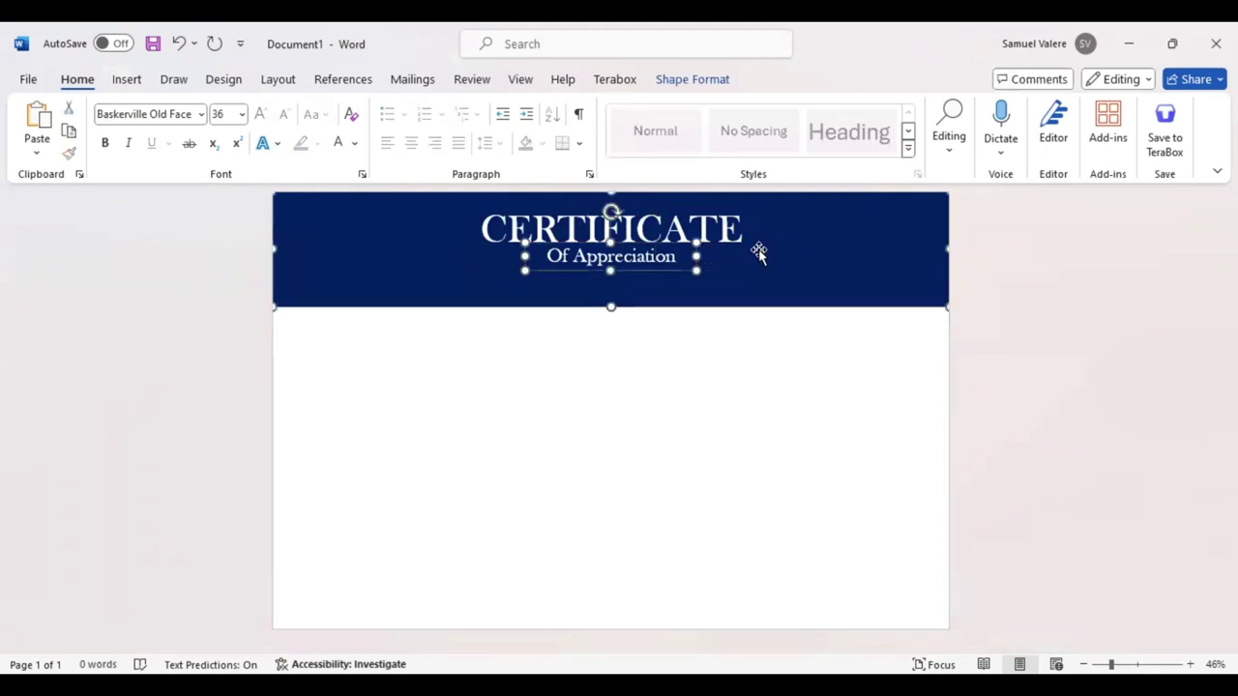
left_click(728, 226, "shift")
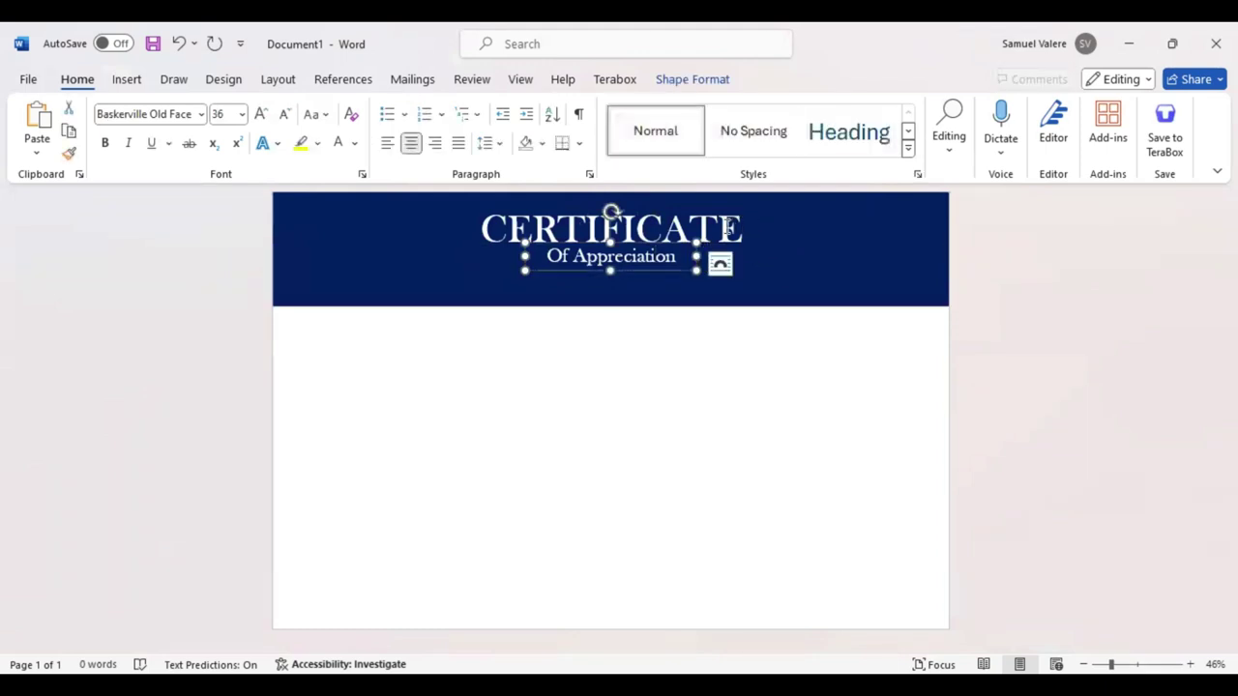
left_click(489, 229, "shift")
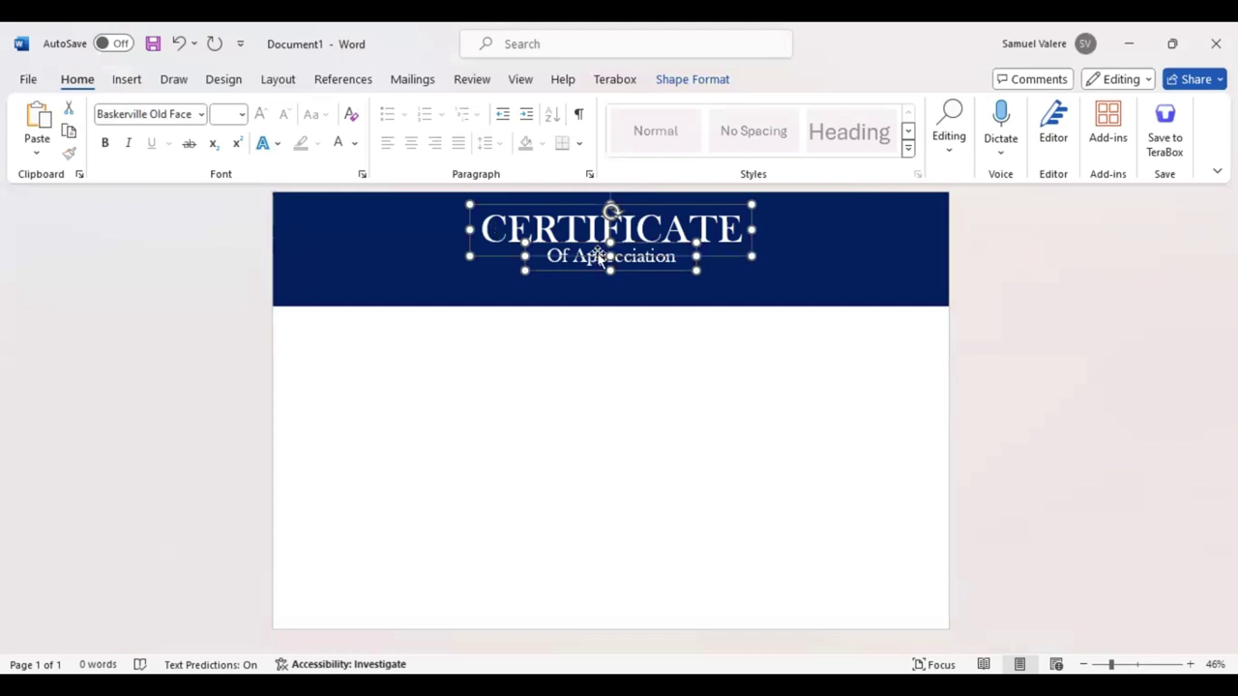
left_click_drag(599, 255, 599, 269)
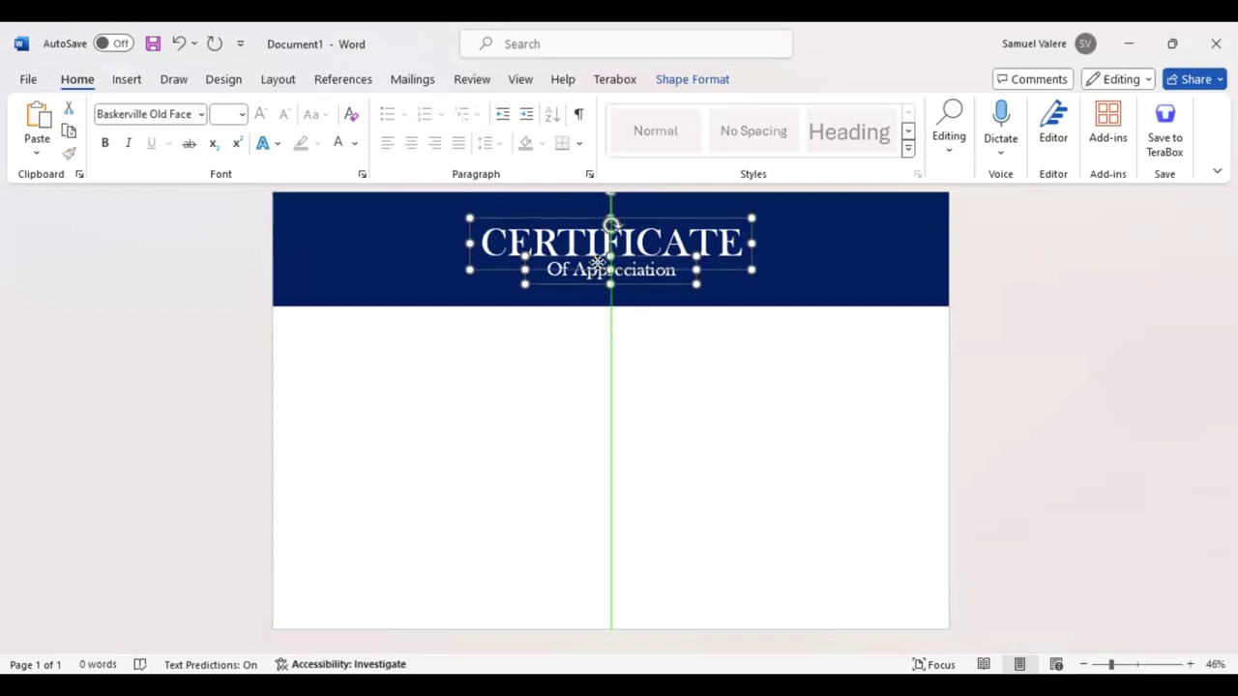
left_click(617, 401)
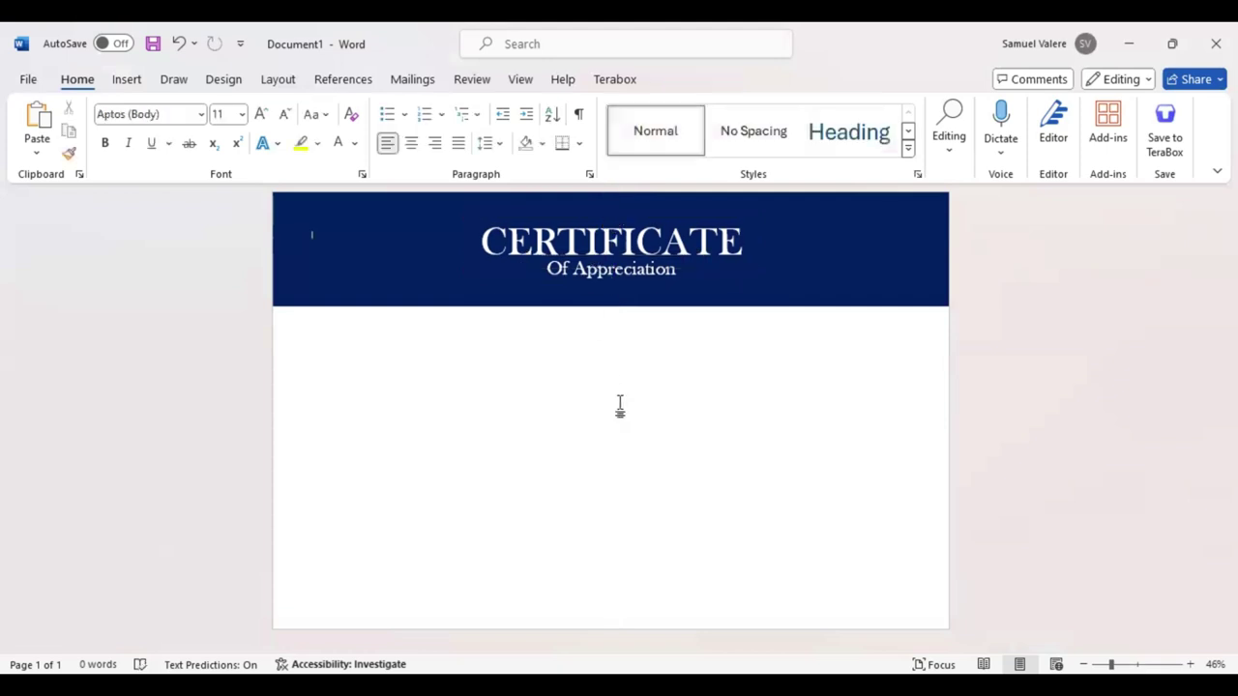
Step: Draw a pentagon arrow shape and position it at the page's top-left corner as a ribbon
left_click(127, 79)
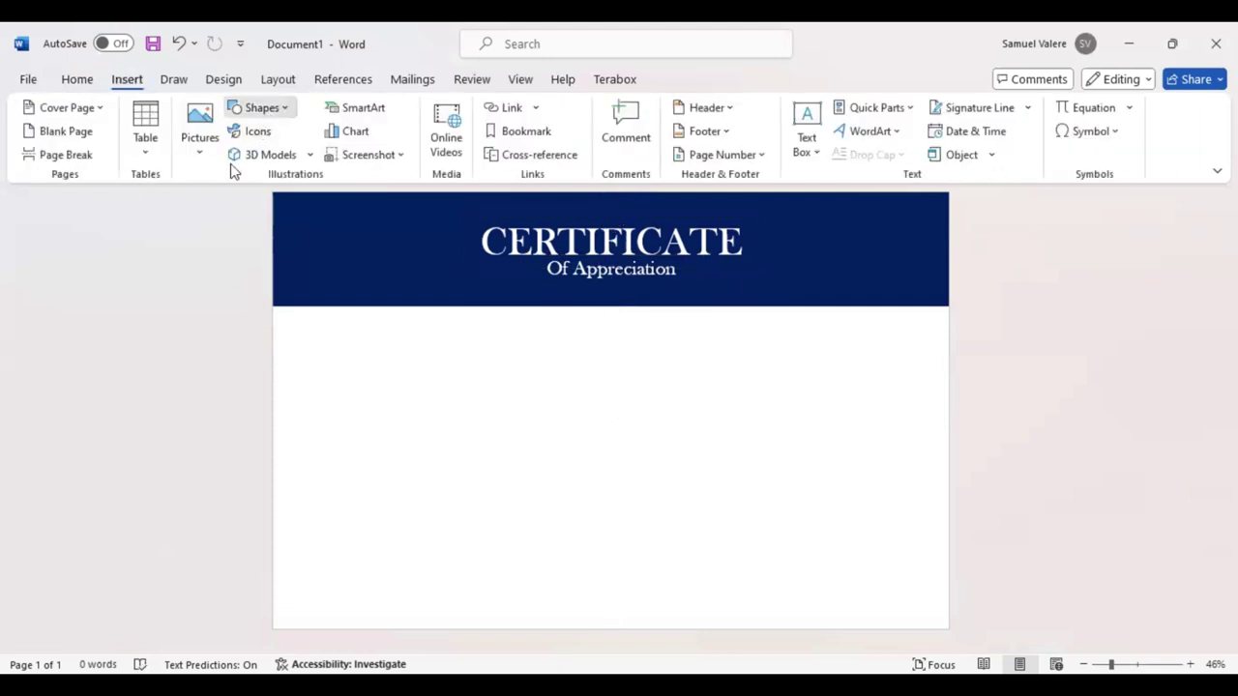
left_click_drag(359, 300, 584, 430)
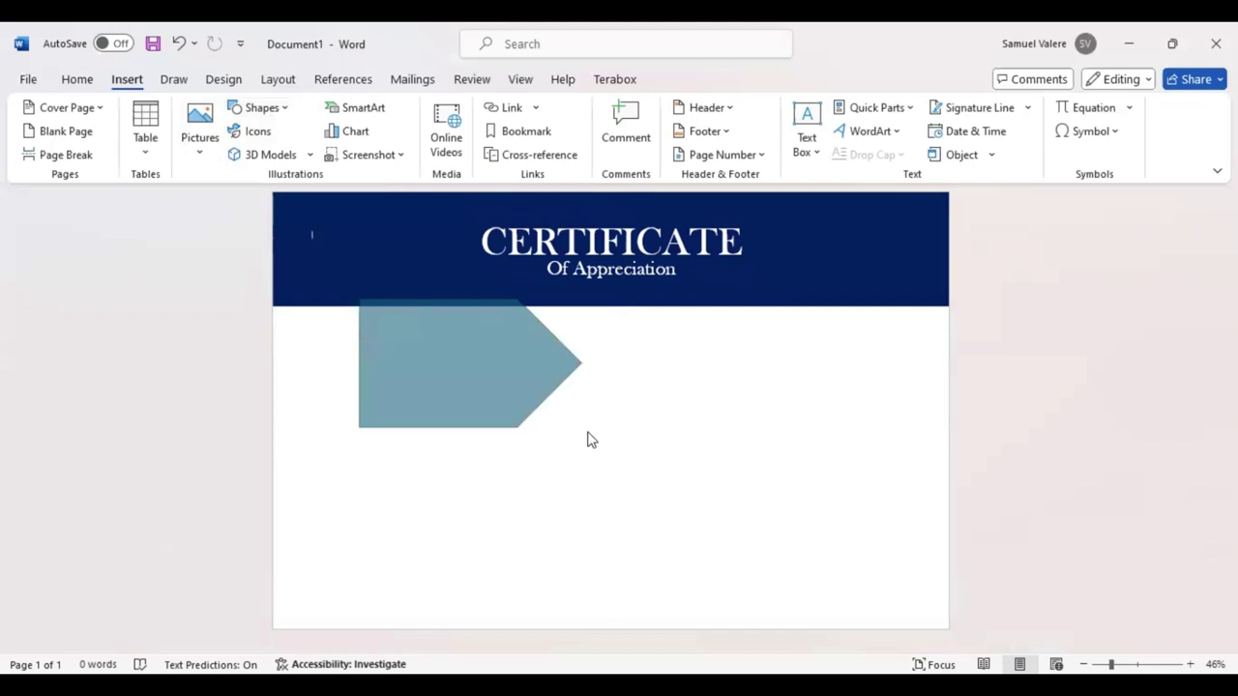
mouse_move(532, 306)
left_mouse_down()
mouse_move(519, 292)
mouse_move(517, 362)
left_mouse_up()
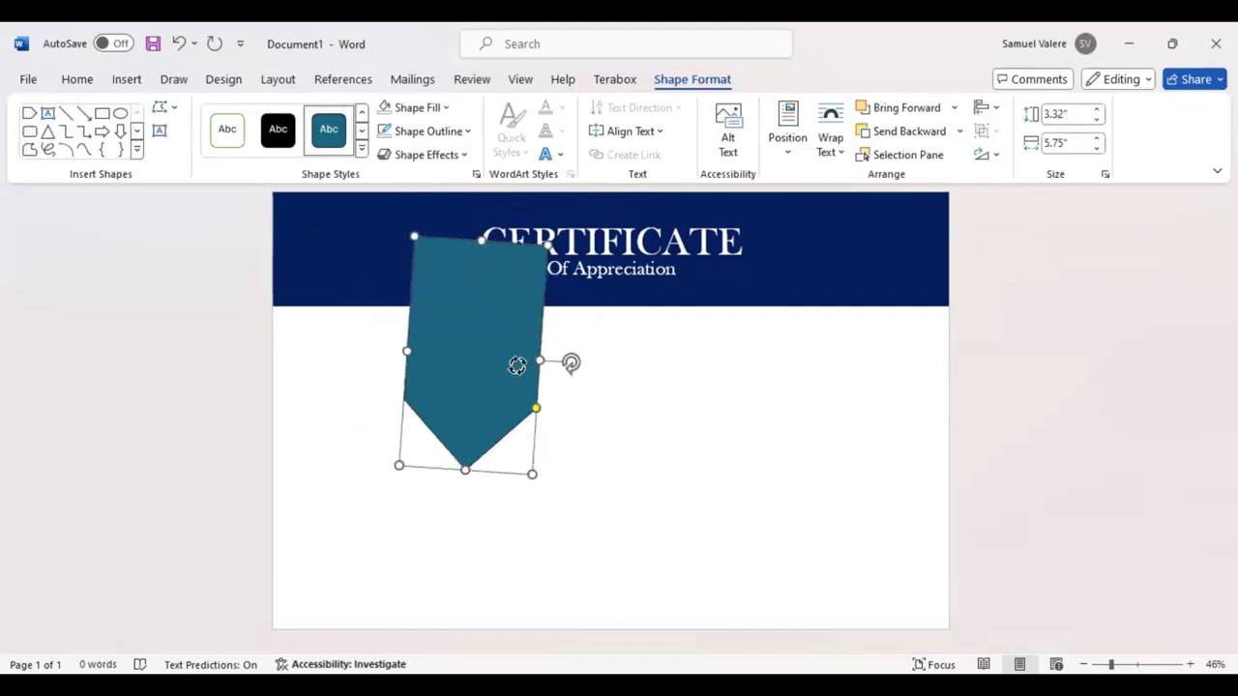
mouse_move(539, 404)
left_mouse_down()
mouse_move(539, 448)
mouse_move(531, 431)
left_mouse_up()
left_click_drag(473, 368, 343, 329)
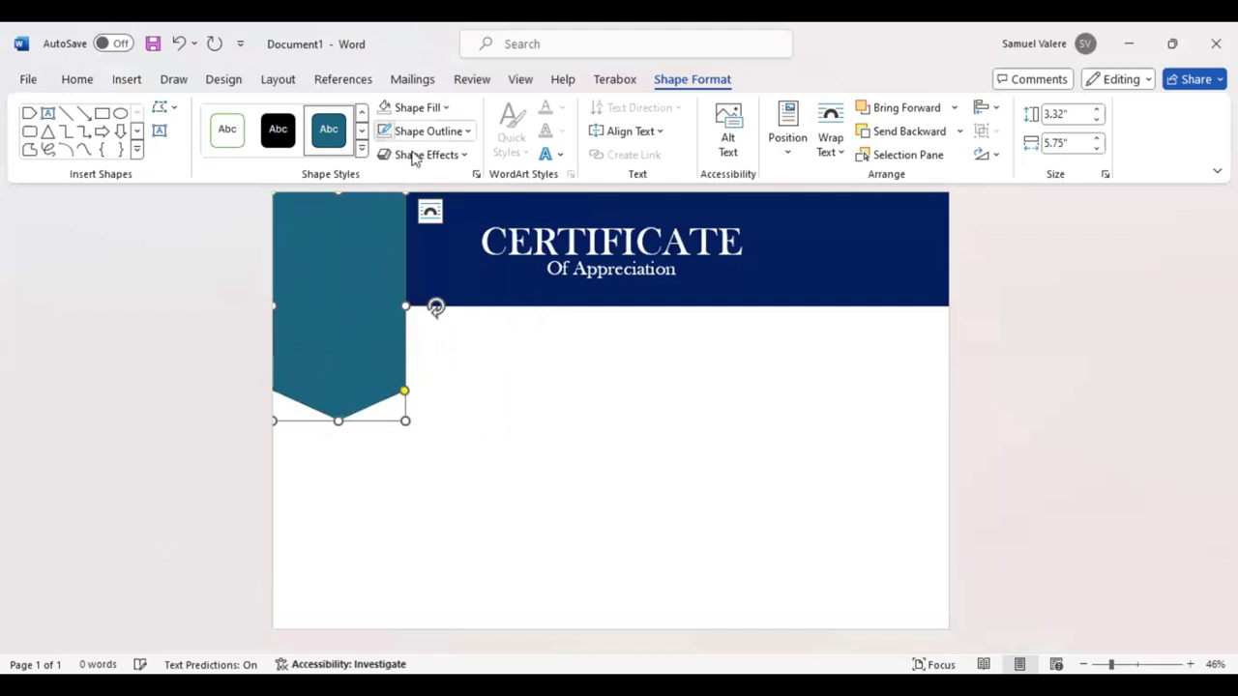
left_click_drag(353, 384, 352, 384)
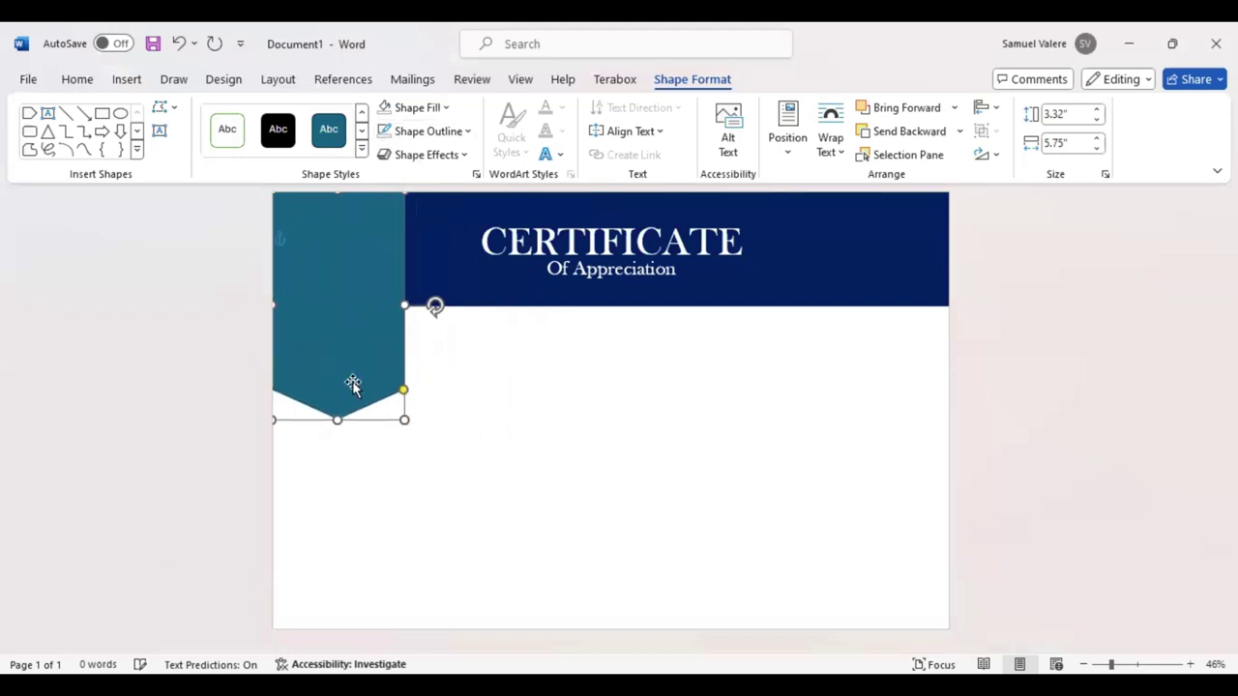
Step: Fill the ribbon dark red and resize it to 3.67" by 5.18" against the left edge
left_click(450, 107)
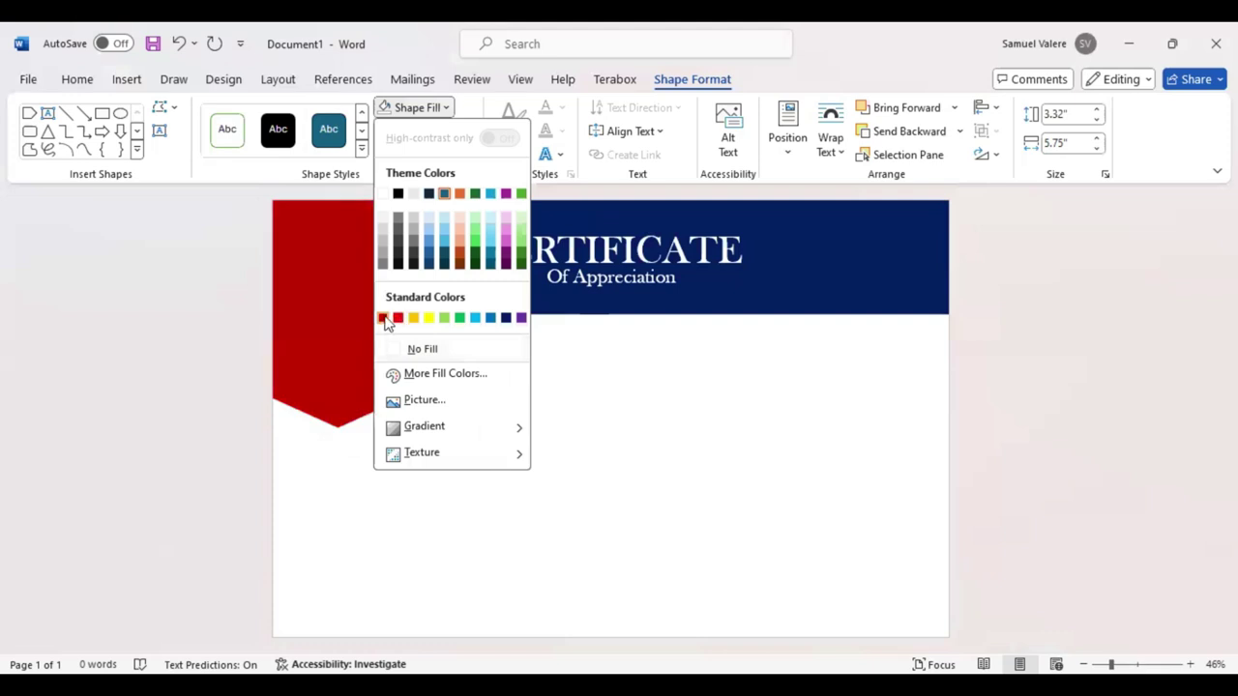
left_click(384, 318)
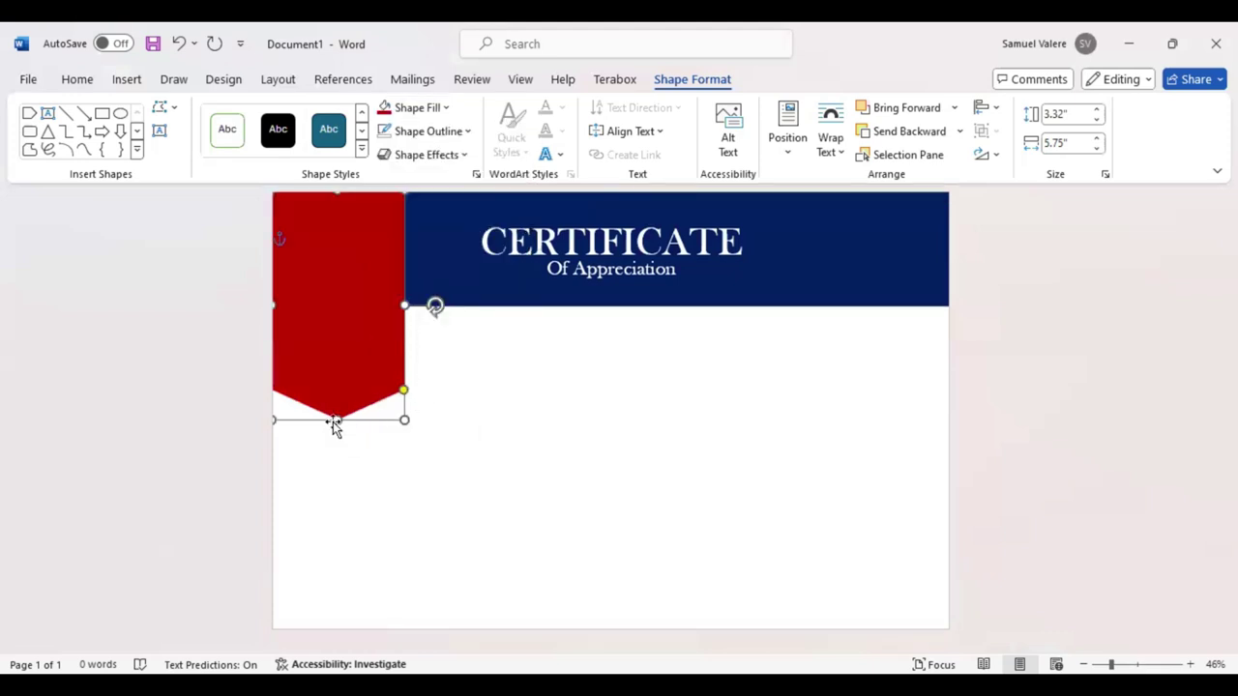
left_click_drag(333, 423, 333, 400)
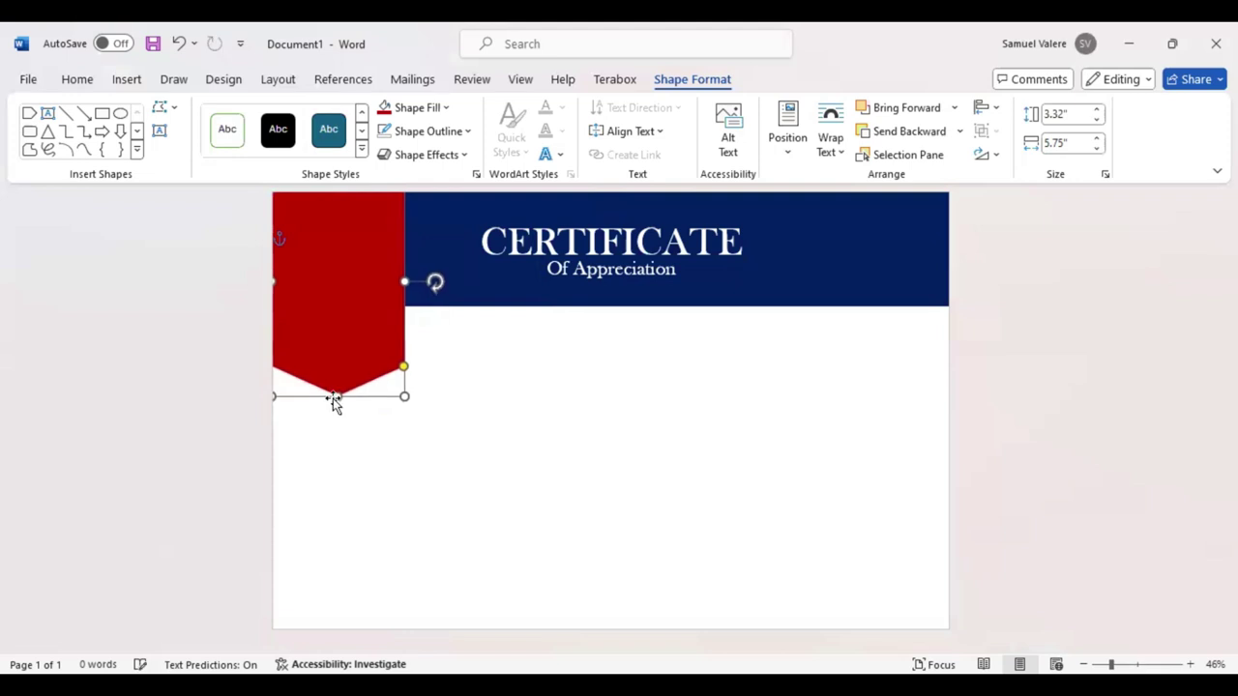
left_click_drag(404, 281, 418, 284)
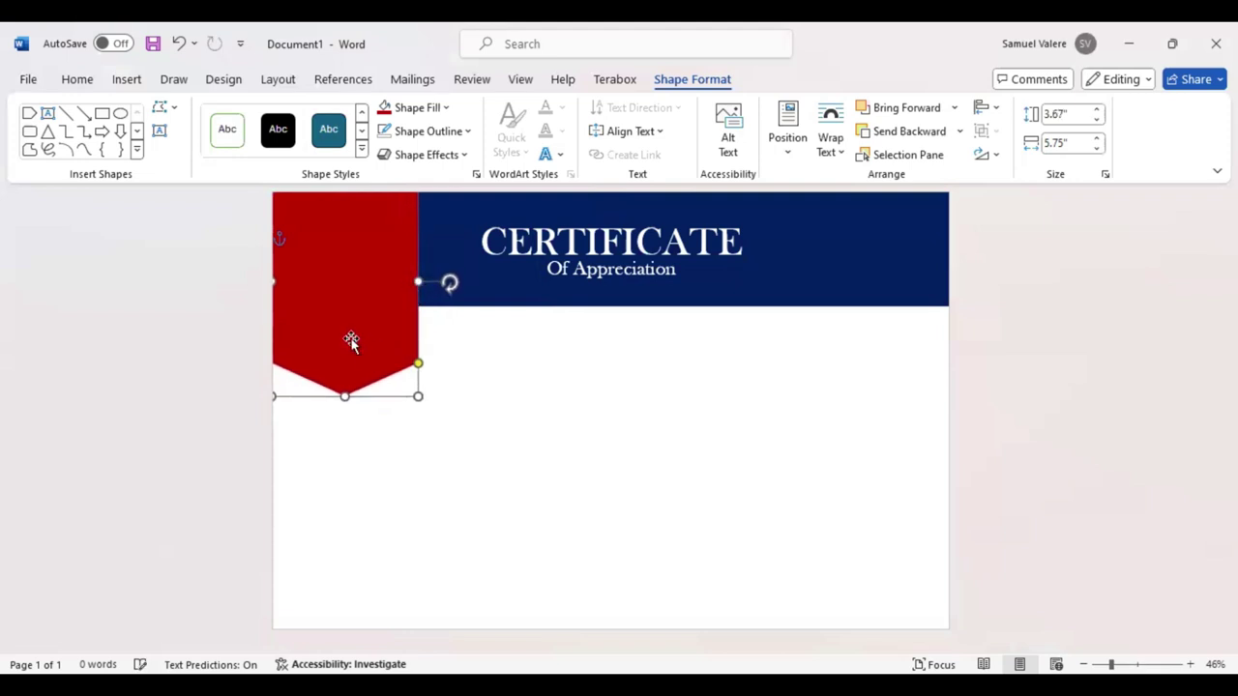
left_click_drag(352, 340, 361, 357)
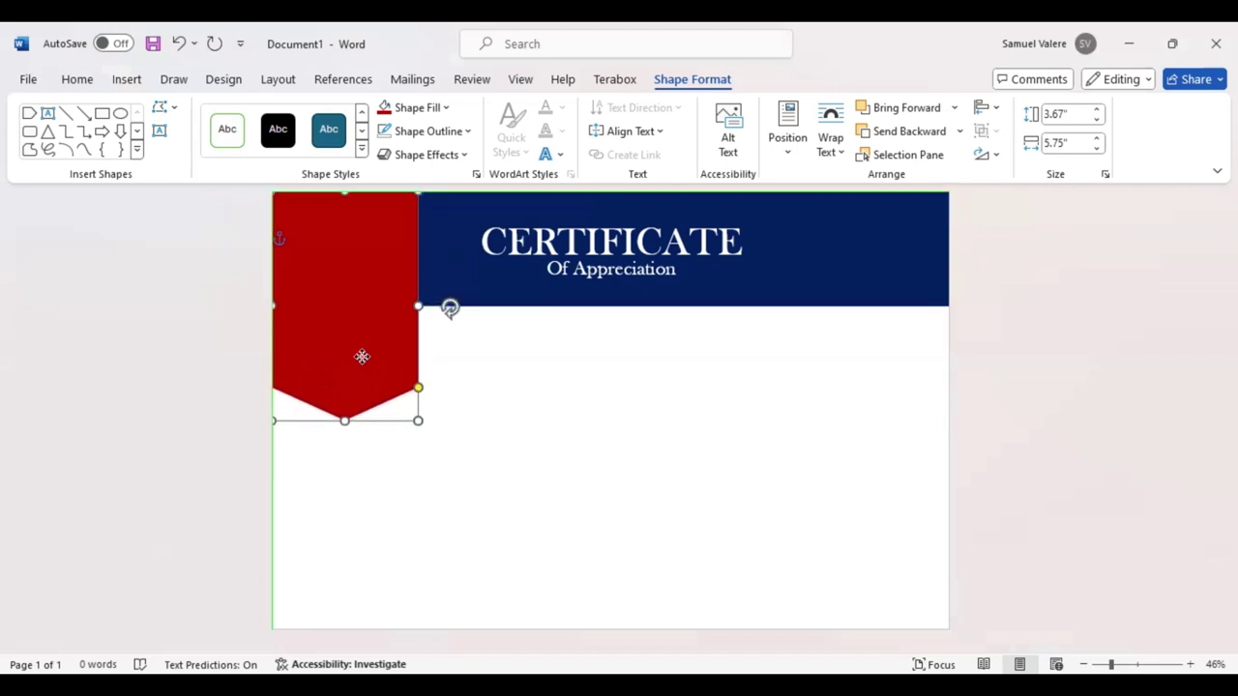
left_click_drag(345, 421, 346, 399)
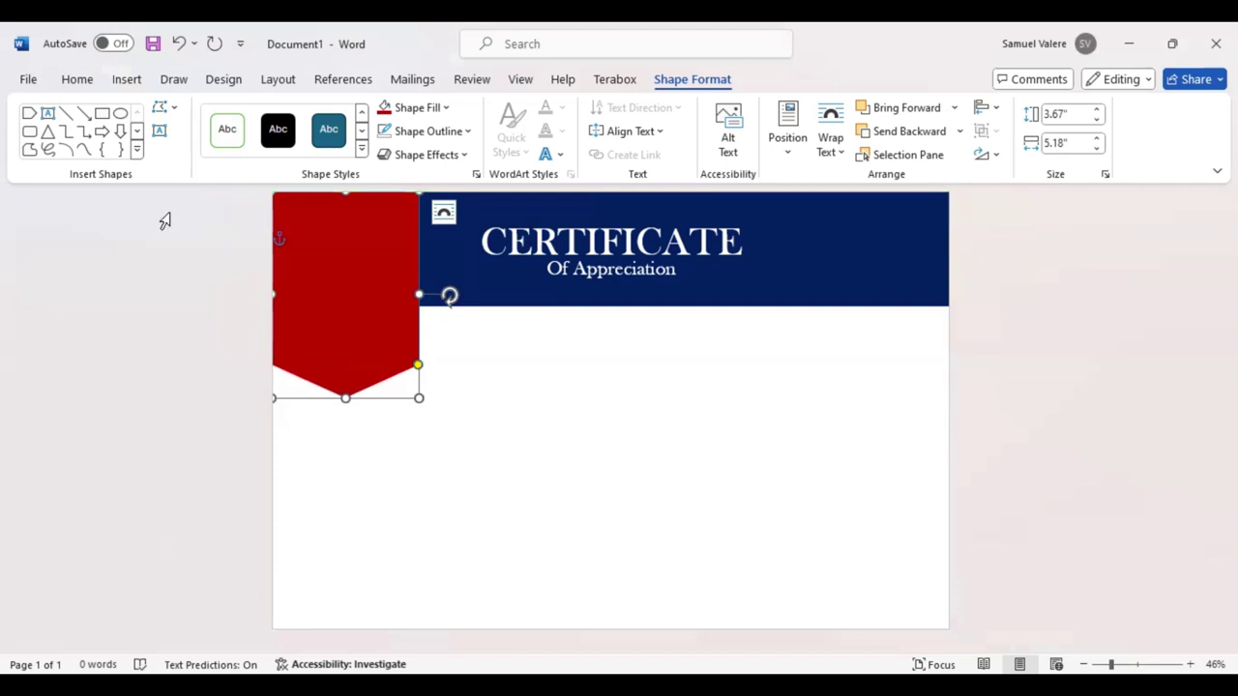
Step: Draw a thin 0.41" by 7.34" teal bar below the navy banner
left_click(102, 112)
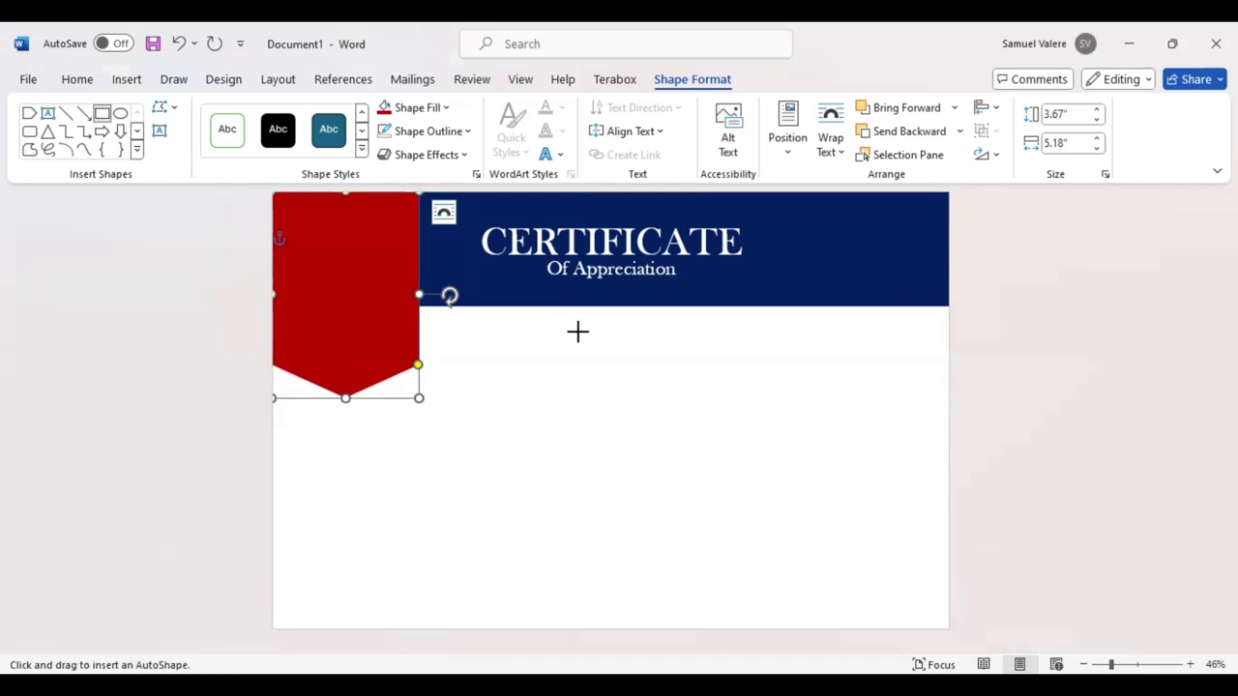
left_click_drag(579, 332, 866, 349)
left_click_drag(746, 348, 632, 385)
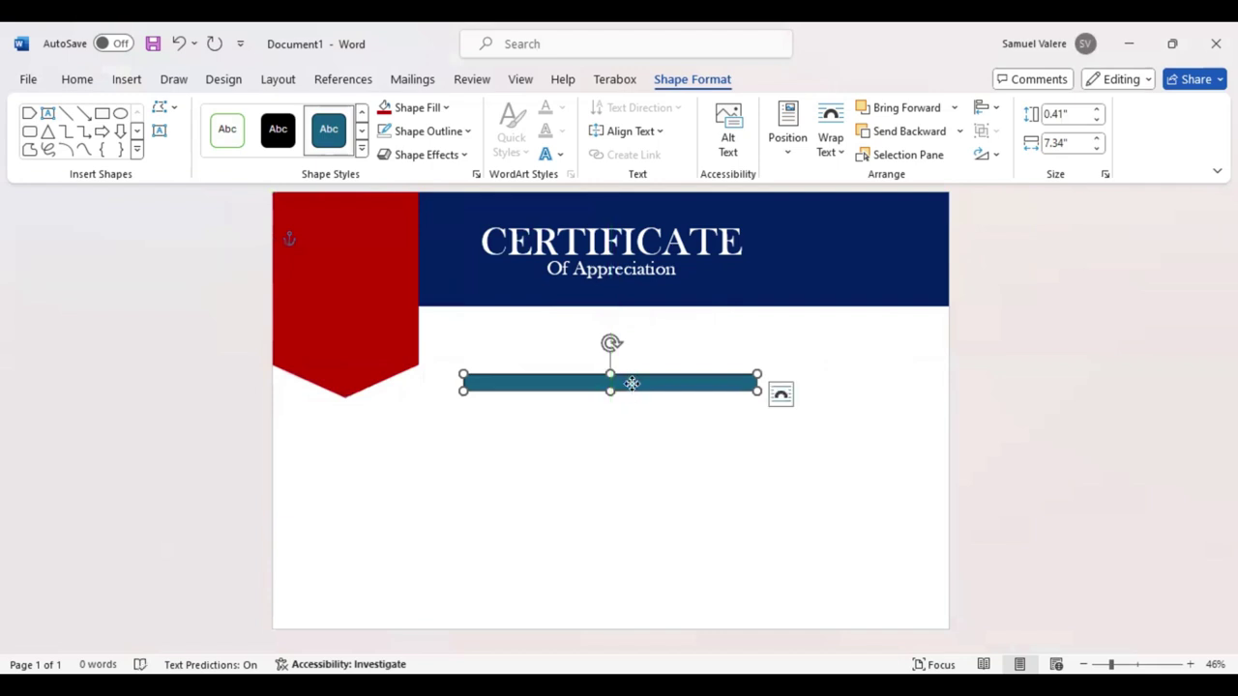
right_click(634, 388)
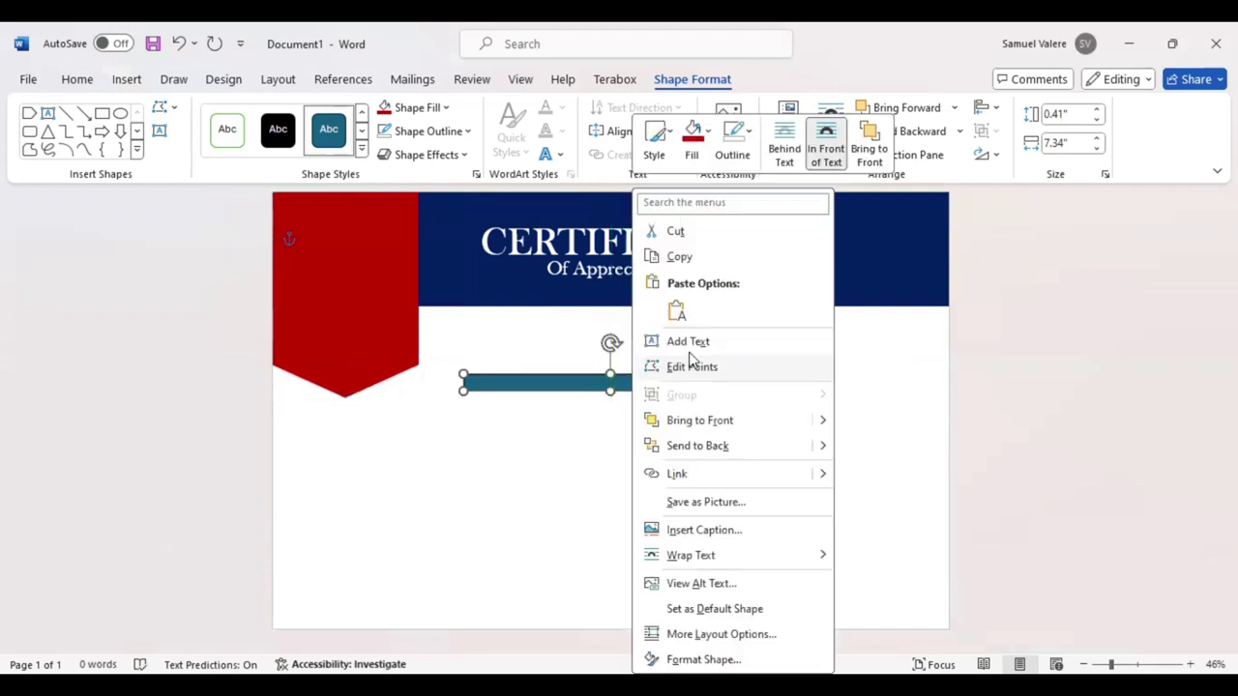
left_click(671, 400)
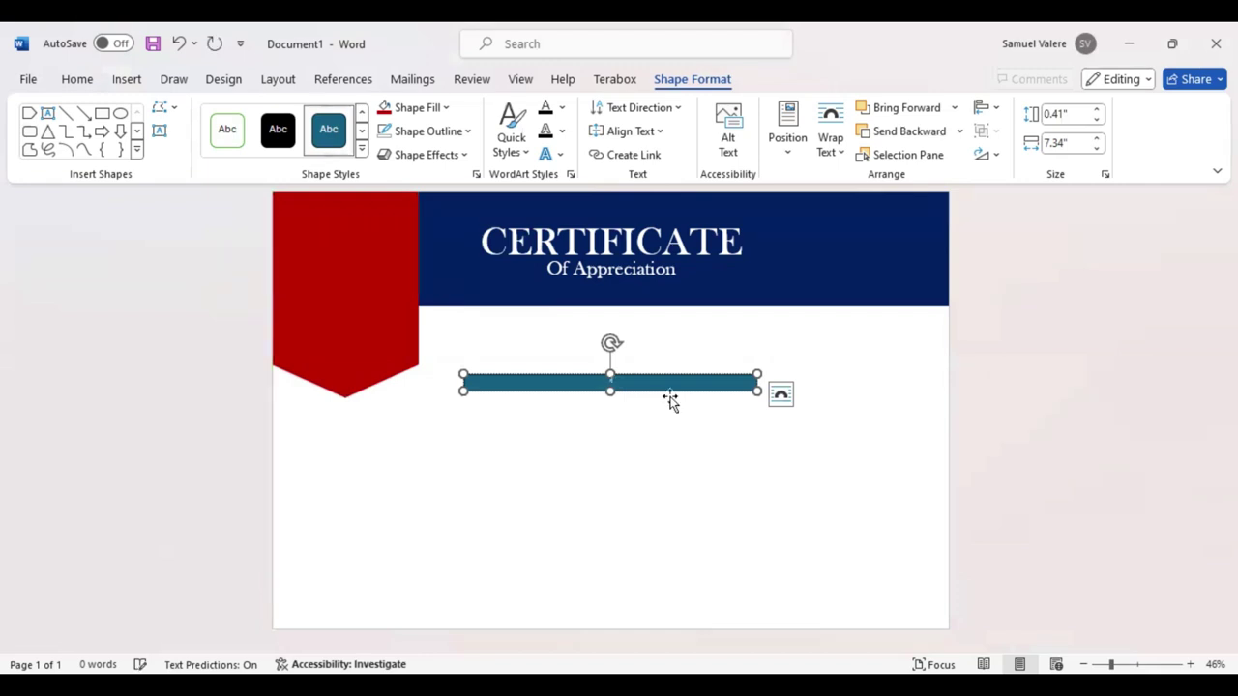
Step: Type 'This Certificate is greatly Presented to' in the bar and select the line
type("Text")
type("ificate")
type(" is great")
type("ly ")
type("Pre")
type("sented to")
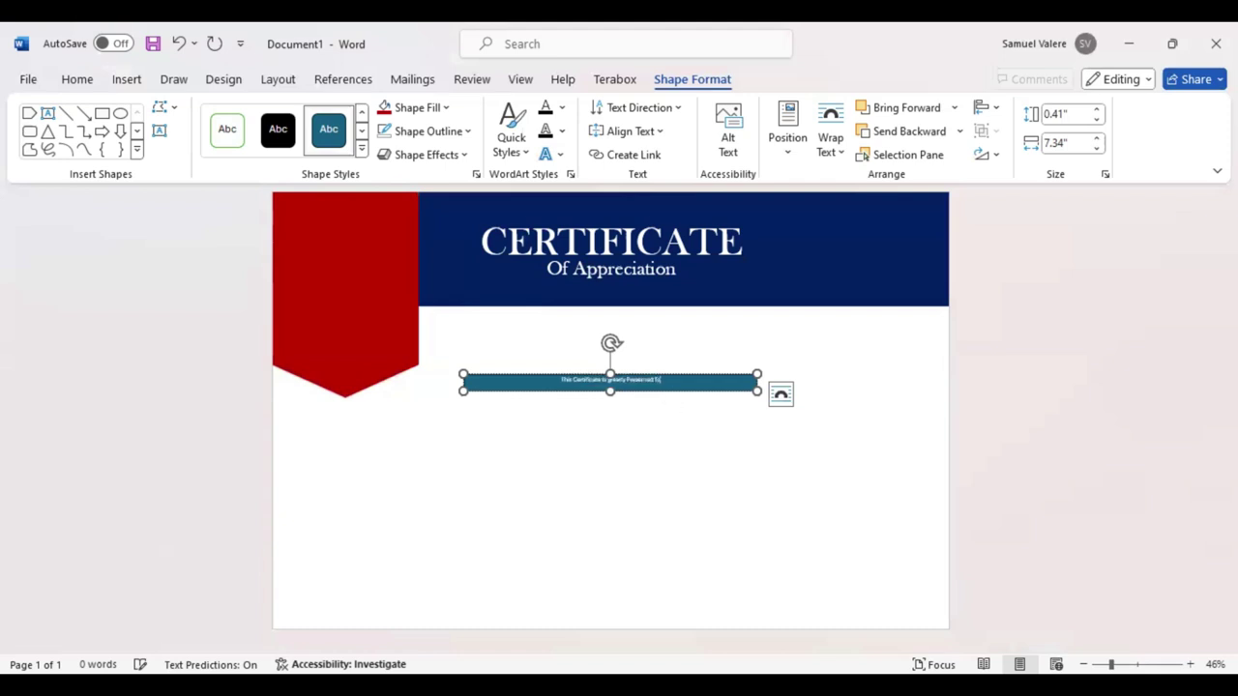
triple_click(556, 383)
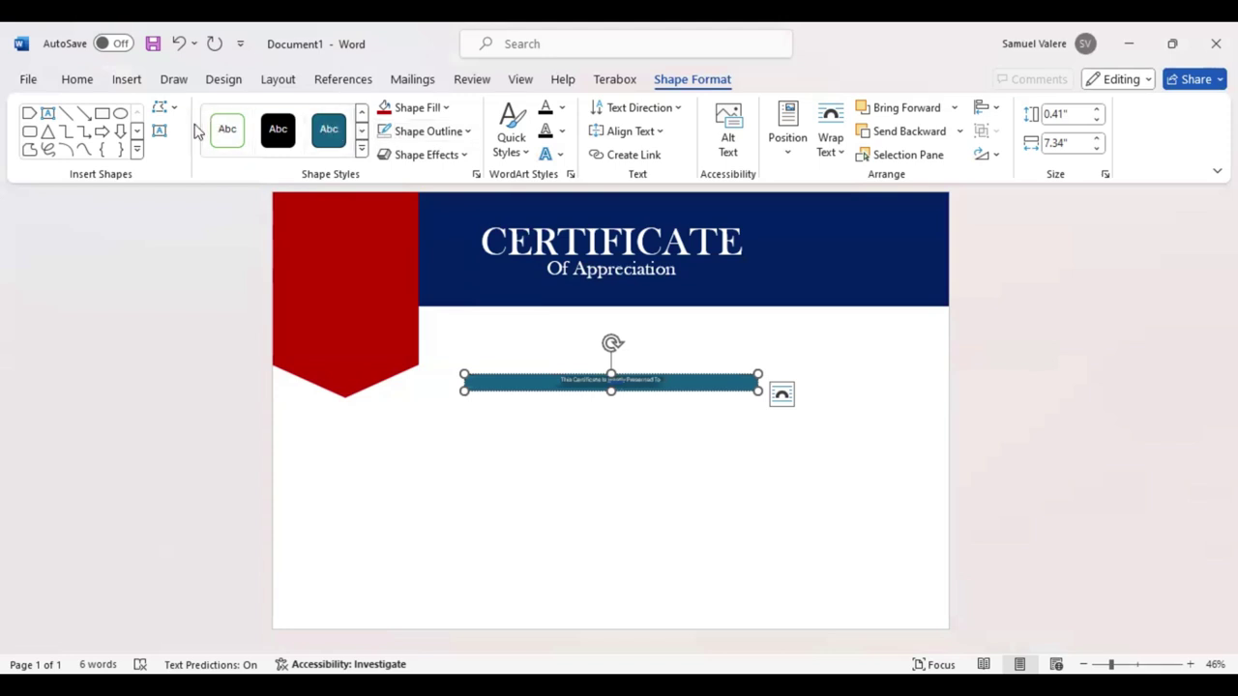
Step: Set the caption font to Baskerville Old Face at 20 pt
left_click(77, 81)
left_click(168, 113)
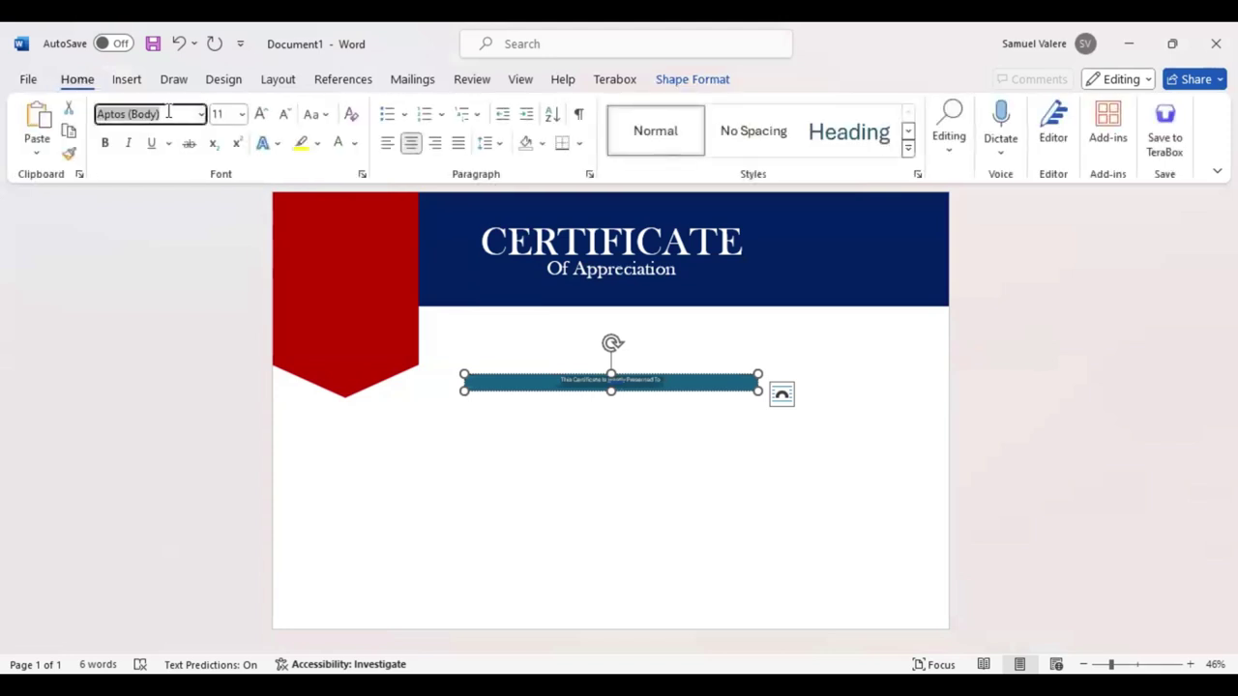
type("Baskerville Old Face")
key("Return")
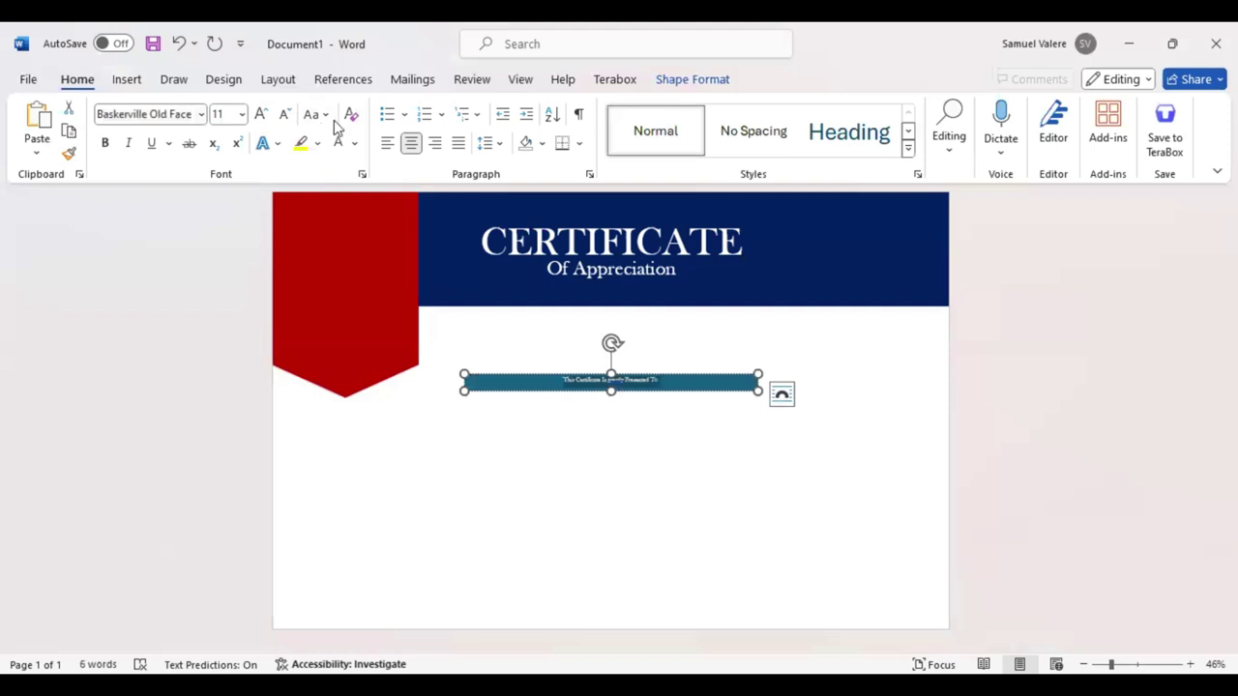
left_click(262, 116)
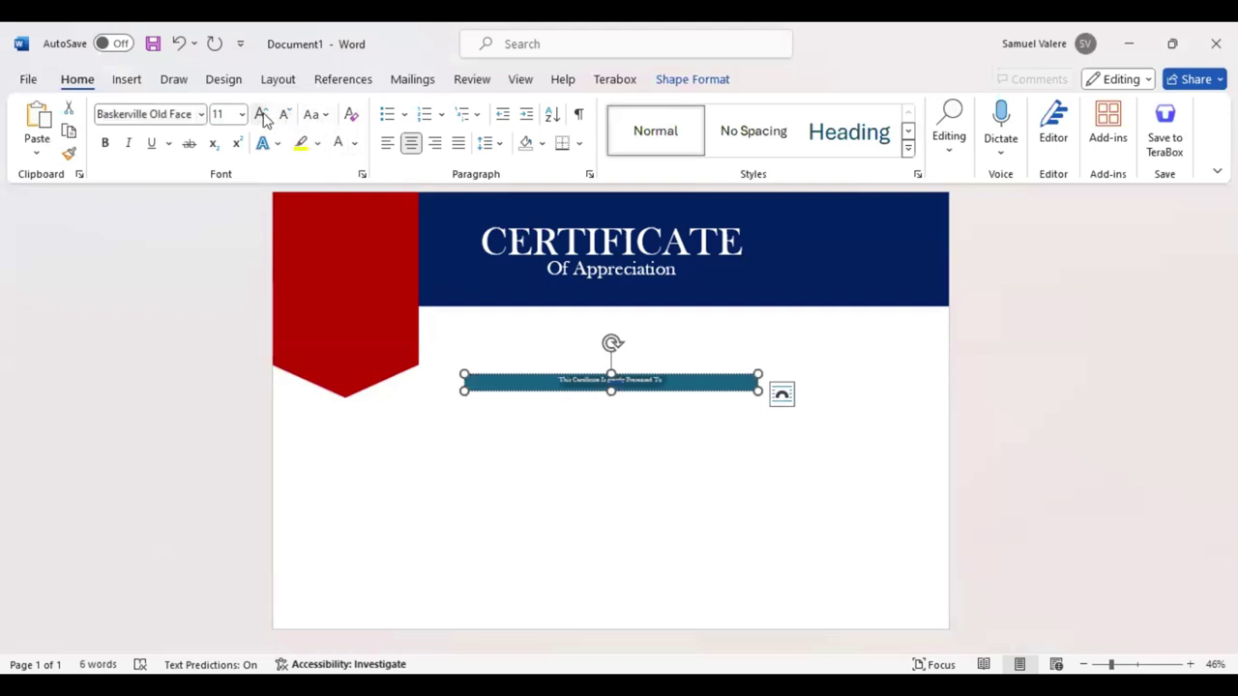
left_click(262, 115)
left_click(262, 115)
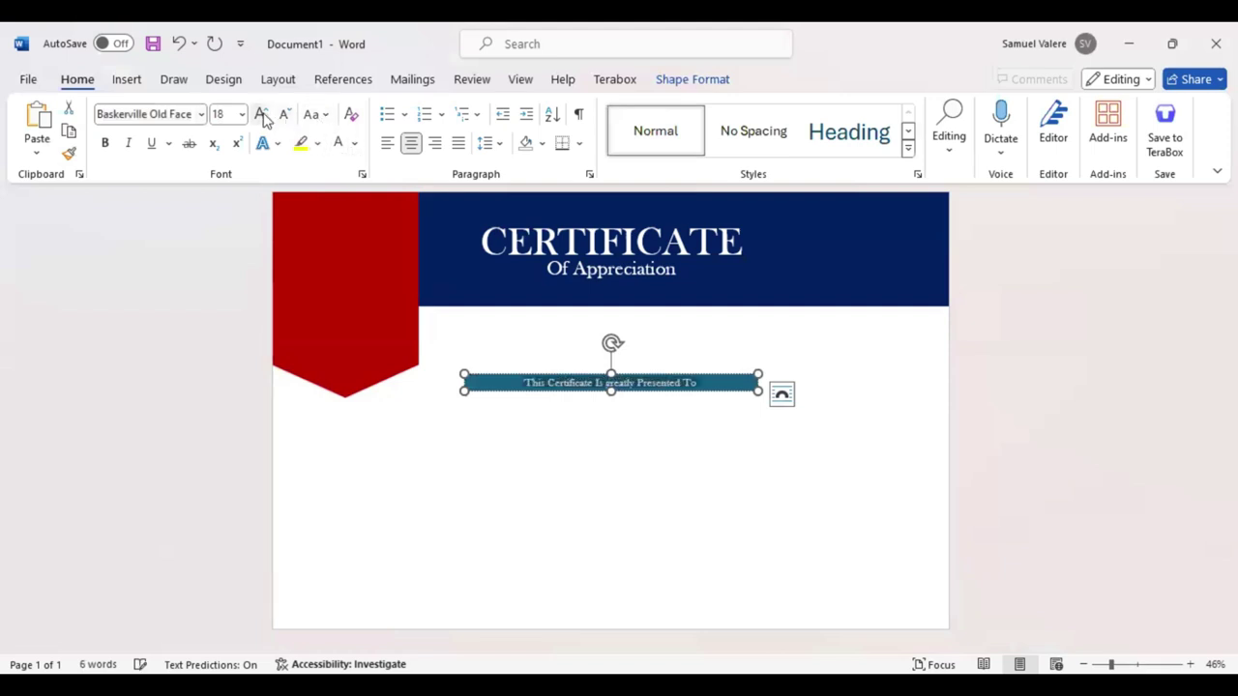
left_click(262, 115)
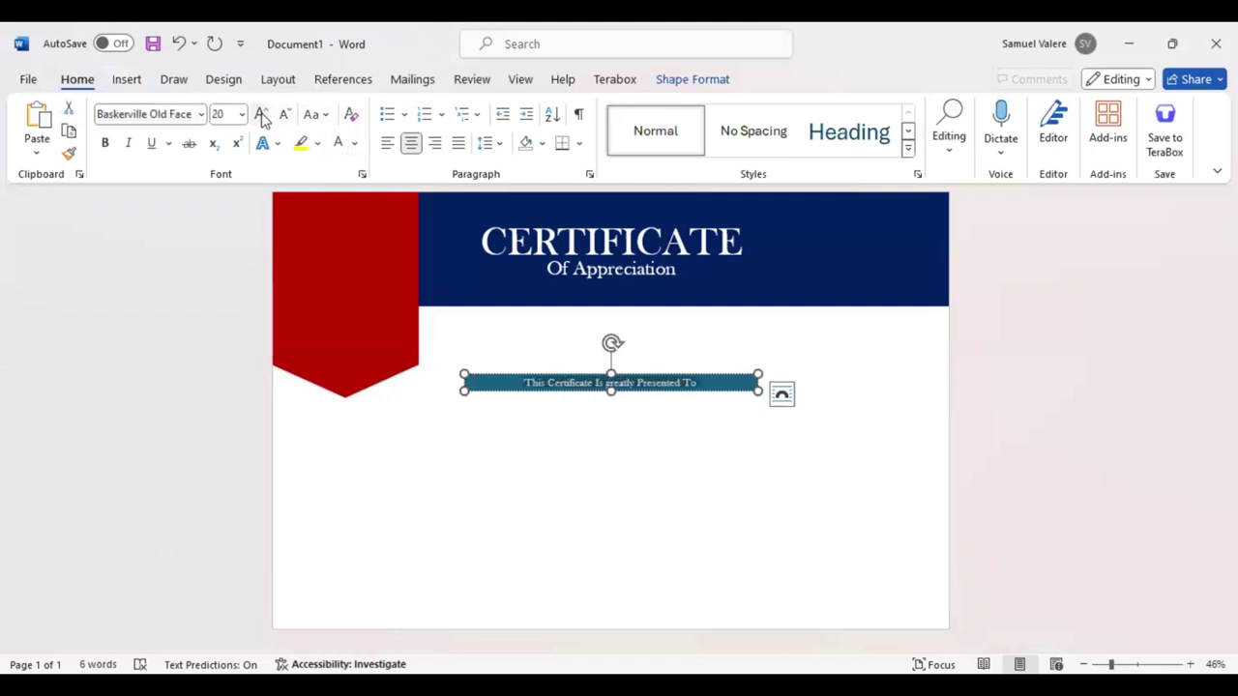
Step: Expand the caption's character spacing by 4 pt
left_click(362, 173)
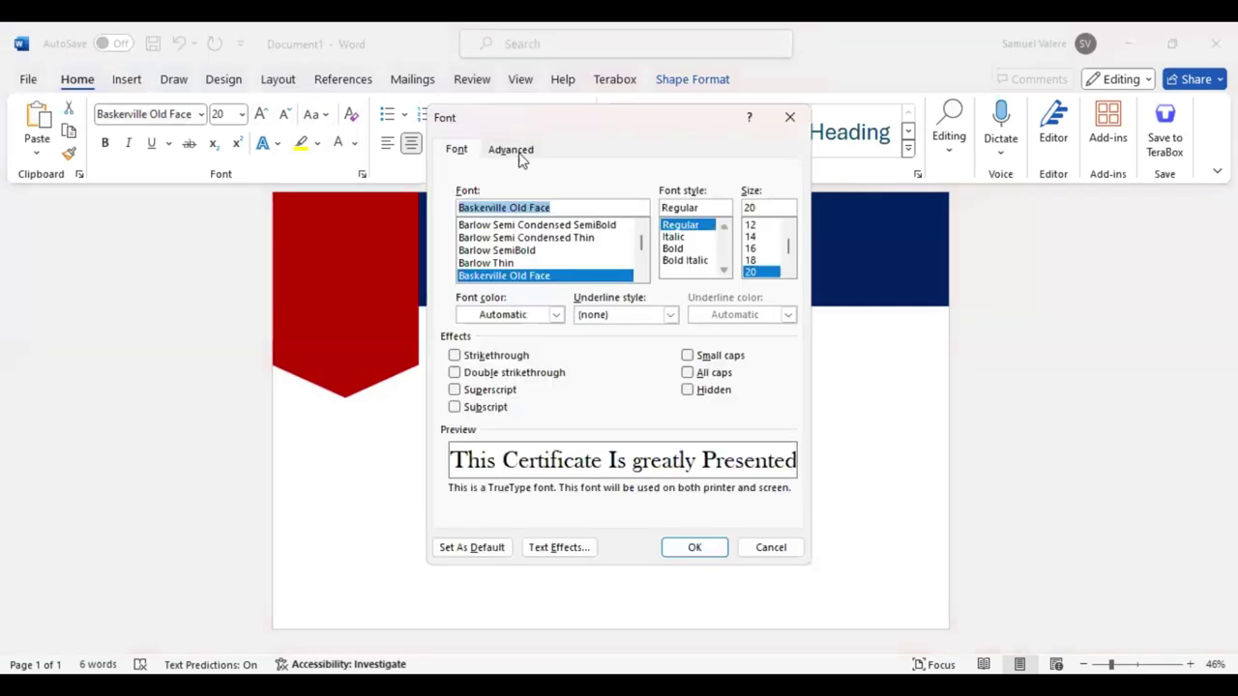
left_click(515, 151)
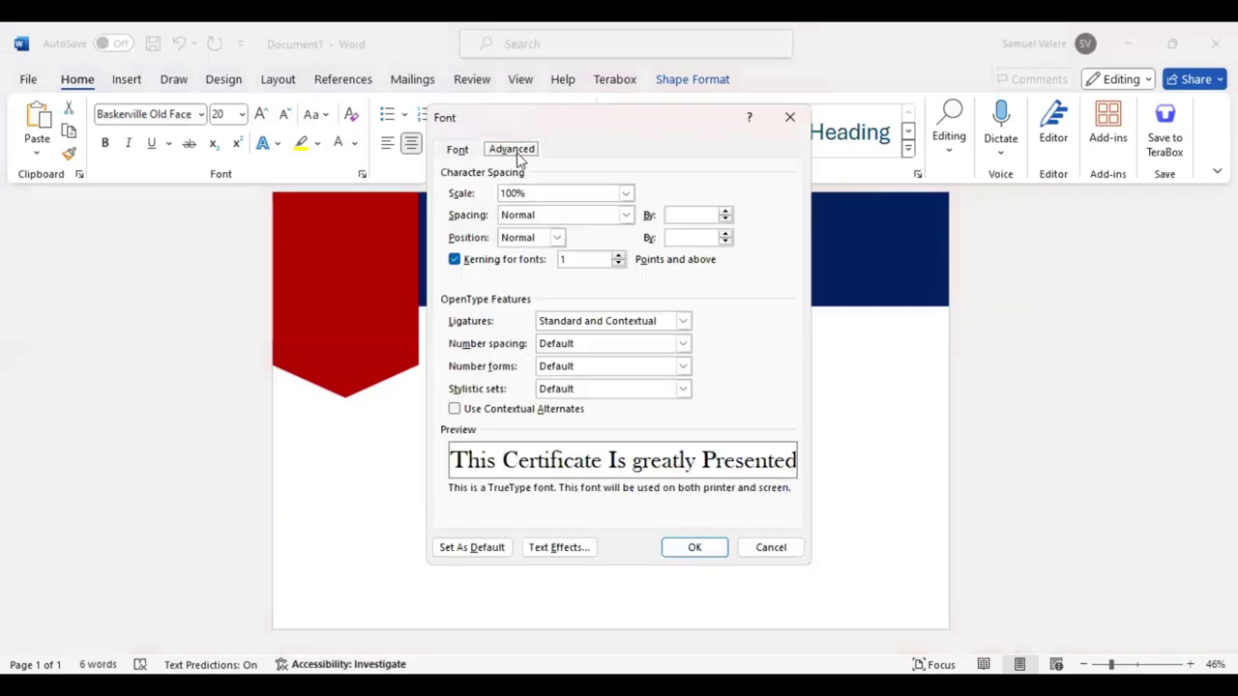
left_click(629, 215)
left_click(556, 243)
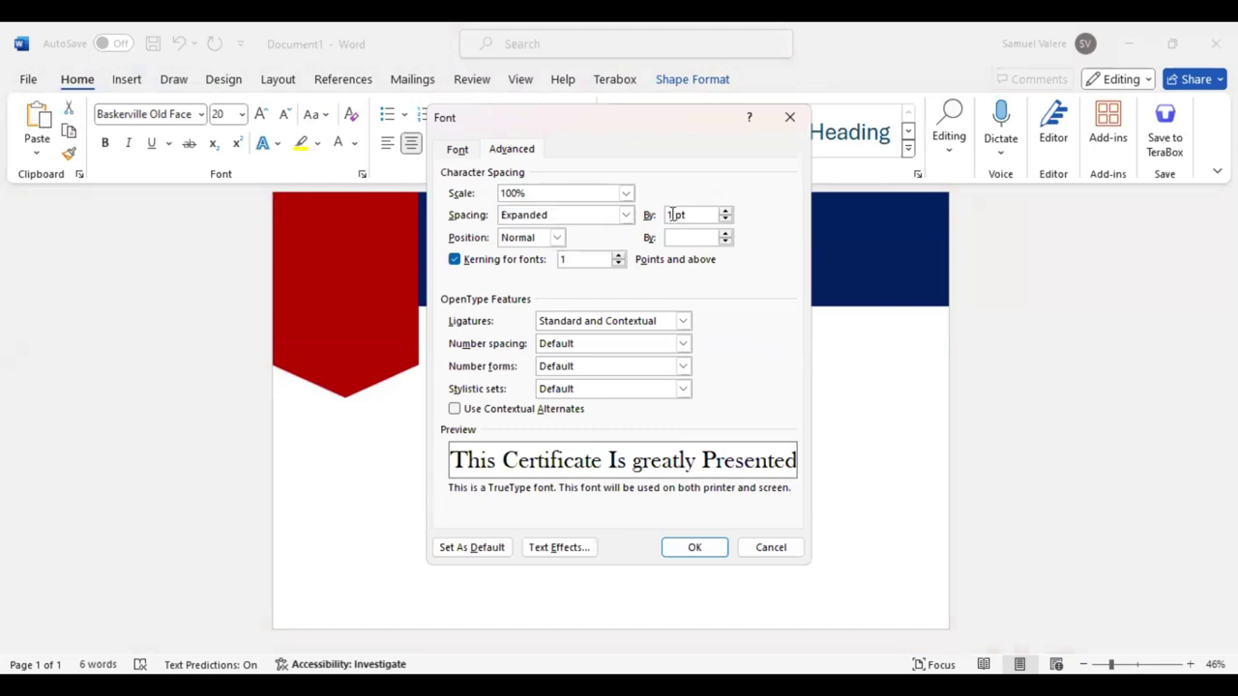
left_click(674, 215)
key("BackSpace")
type("4")
key("Return")
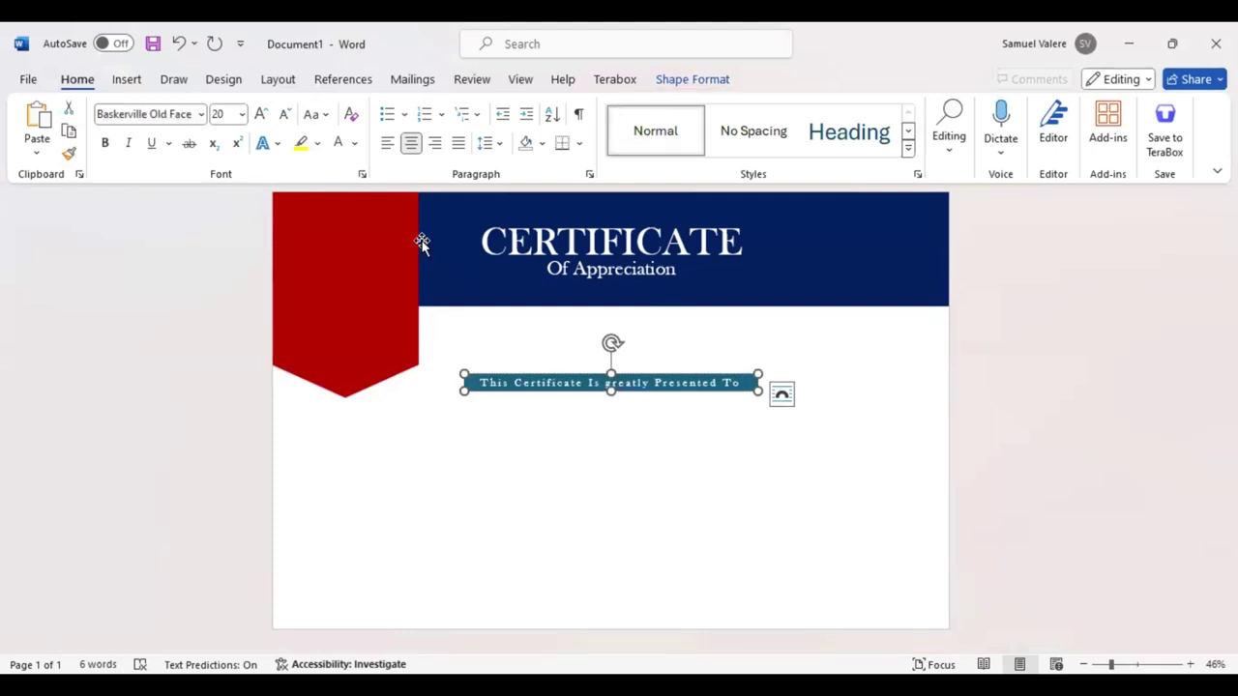
type("i")
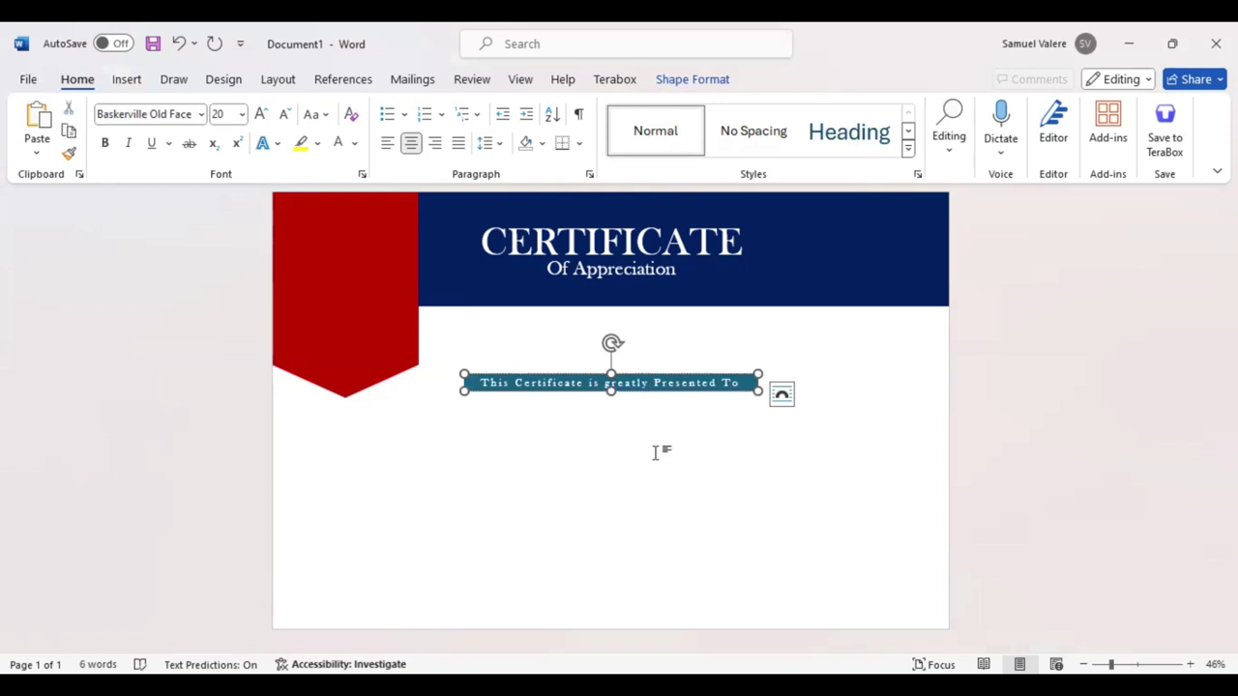
Step: Fill the caption bar red and centre it just under the banner
left_click(693, 79)
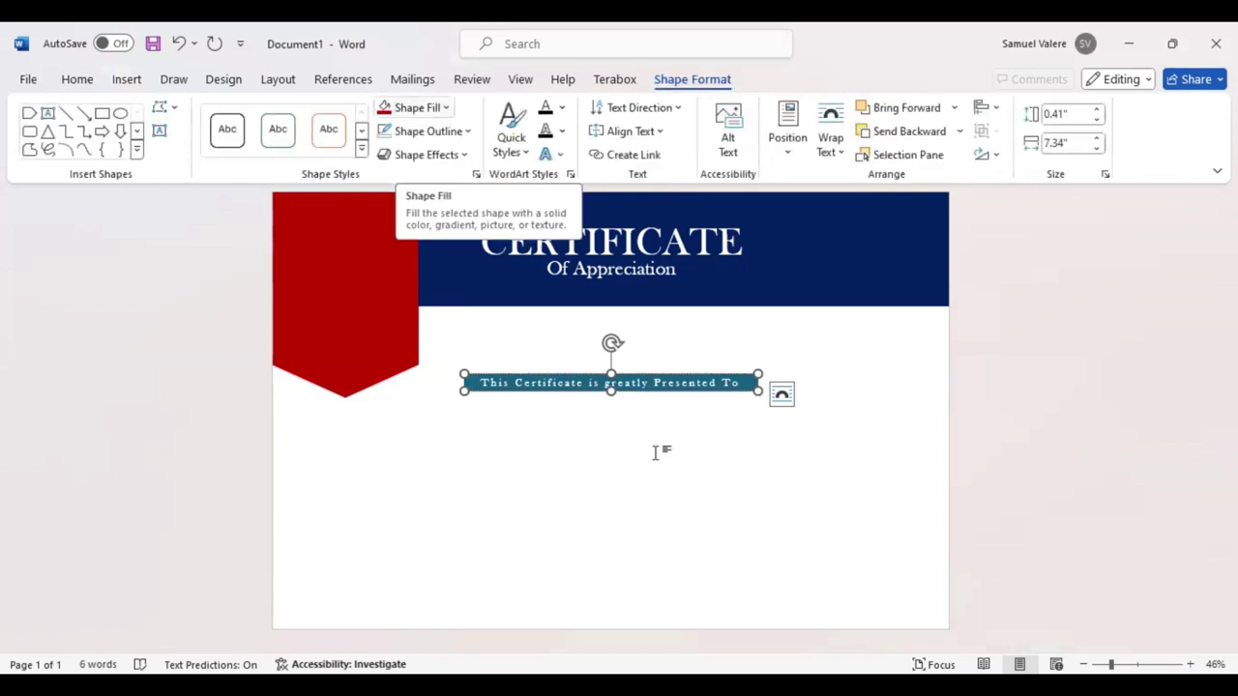
left_click(385, 112)
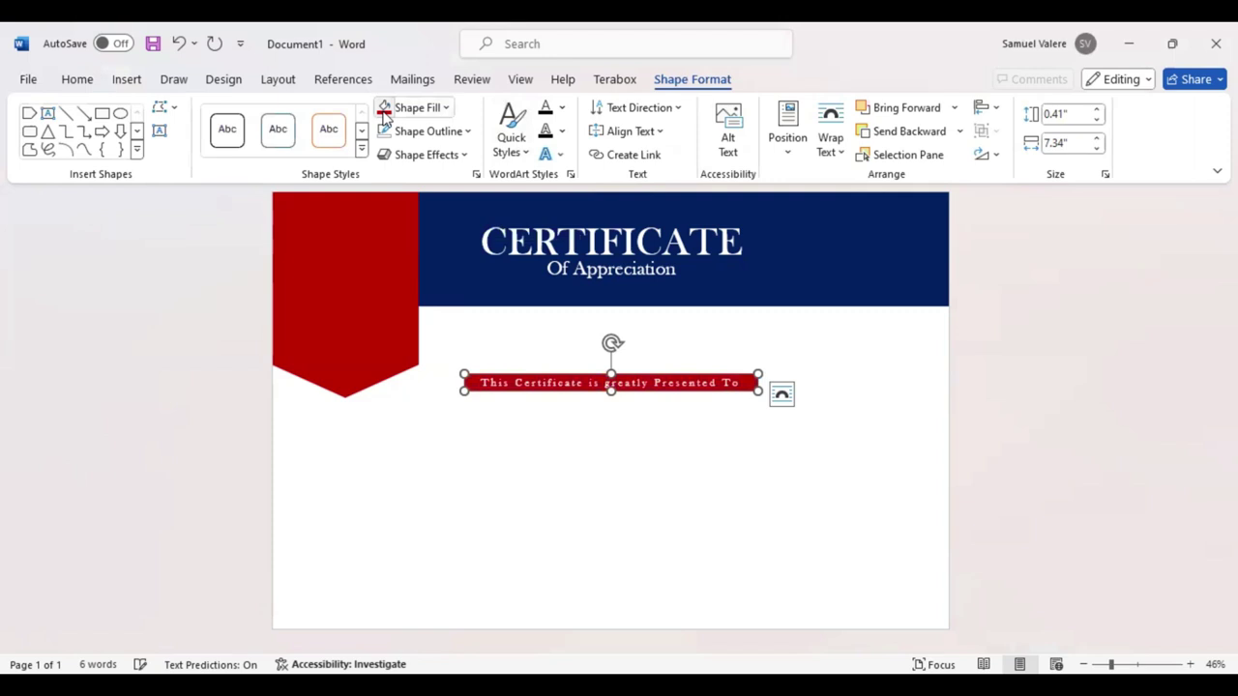
key("Right")
key("Right")
key("Right")
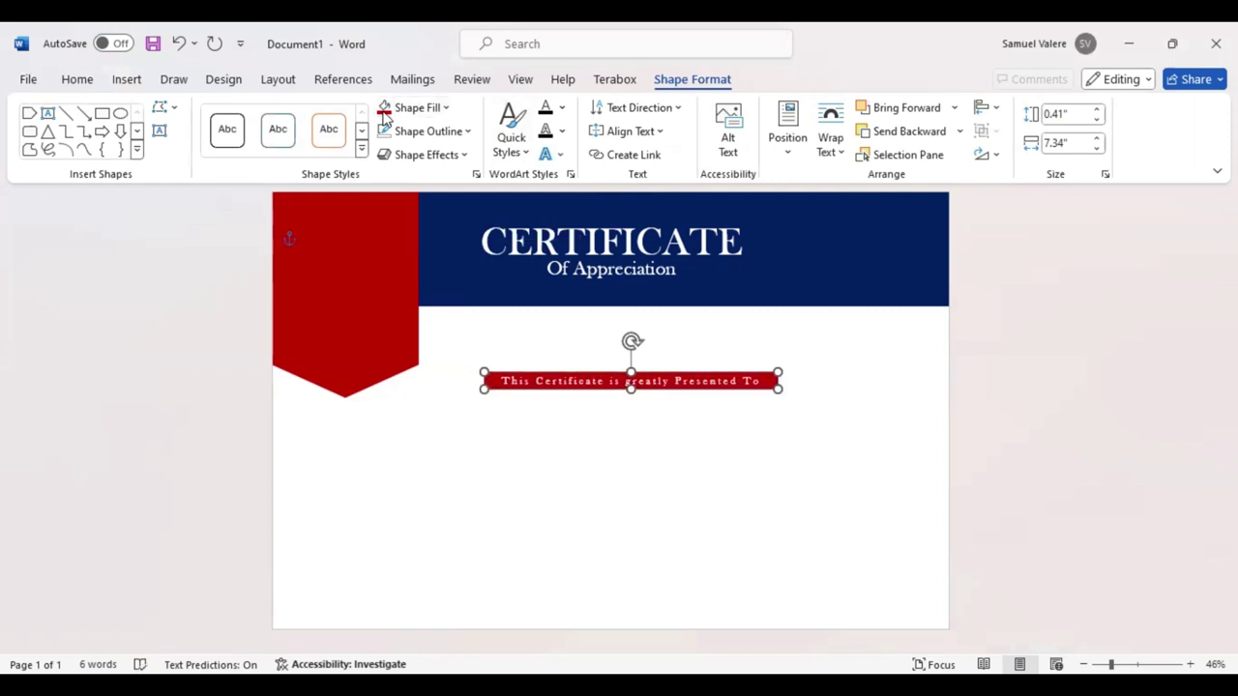
key("Left")
key("Left")
key("Left")
key("Up")
key("Up")
key("Up")
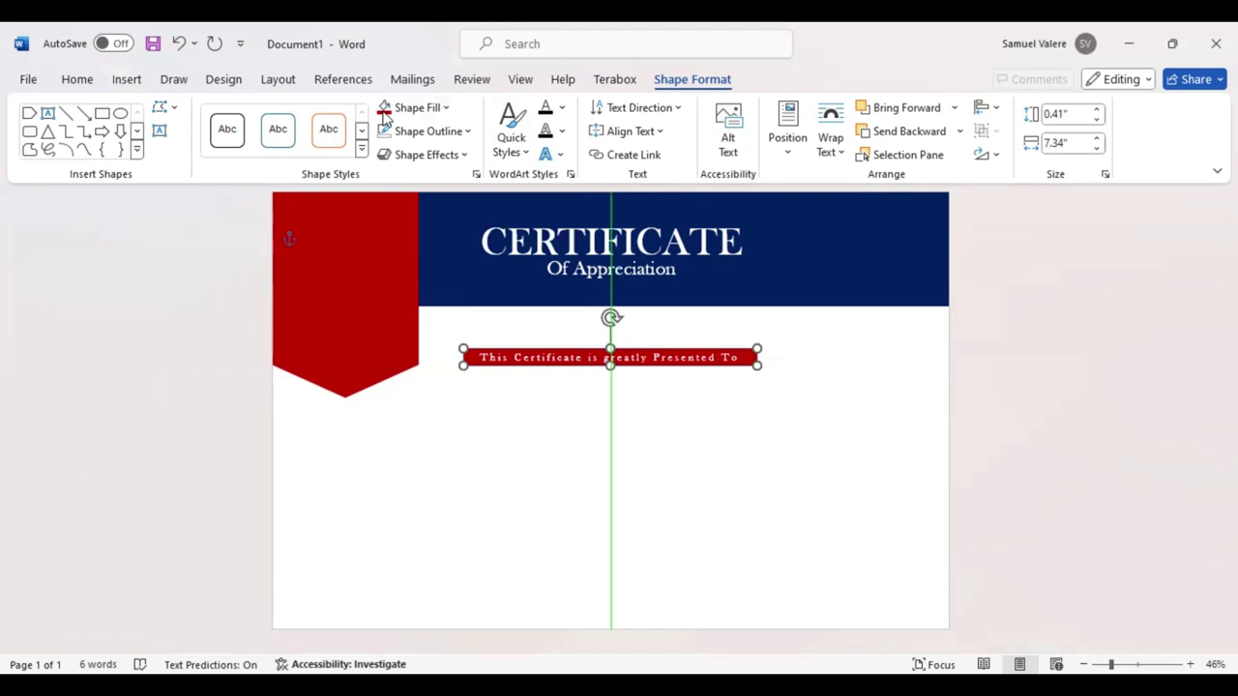
Step: Copy the heading box below the red caption bar and clear its text for the name
left_click(735, 277)
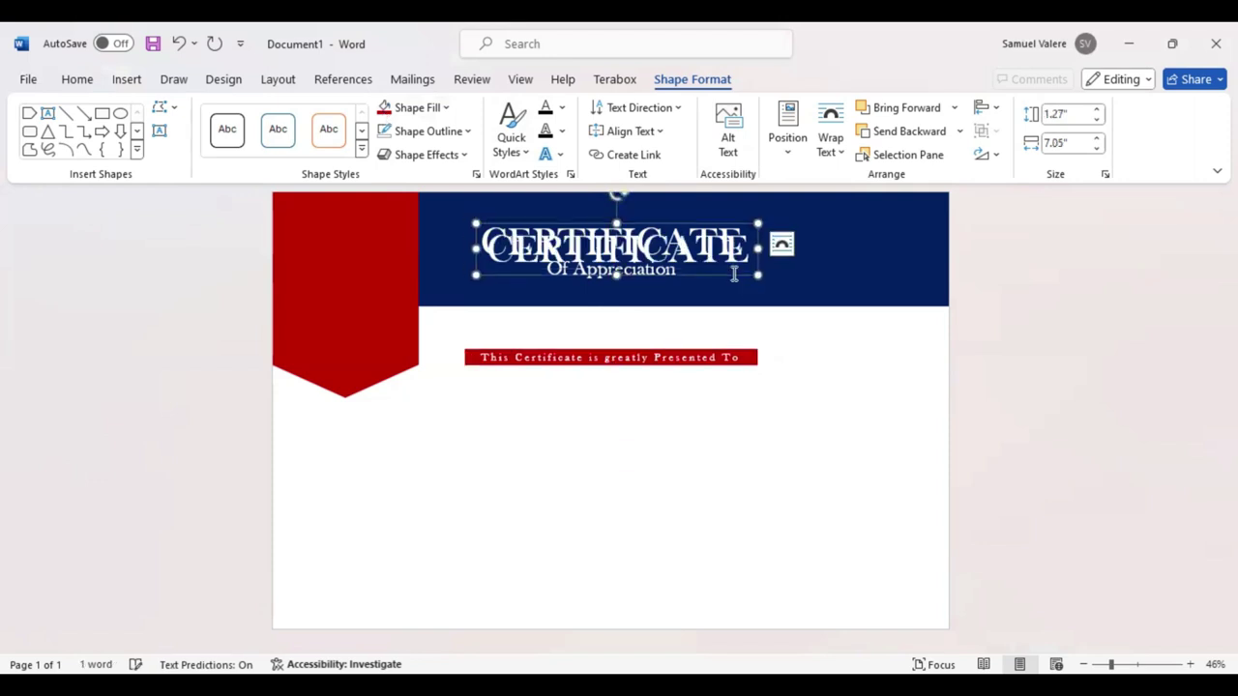
left_click_drag(735, 277, 714, 453)
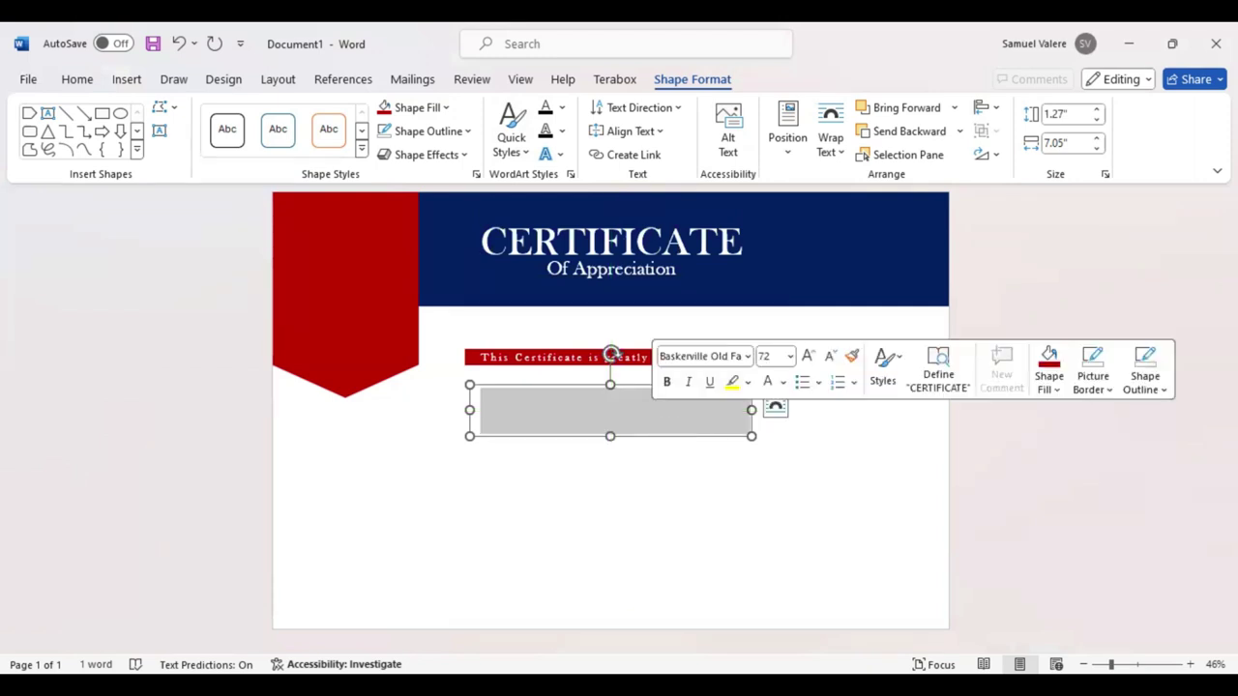
key("Delete")
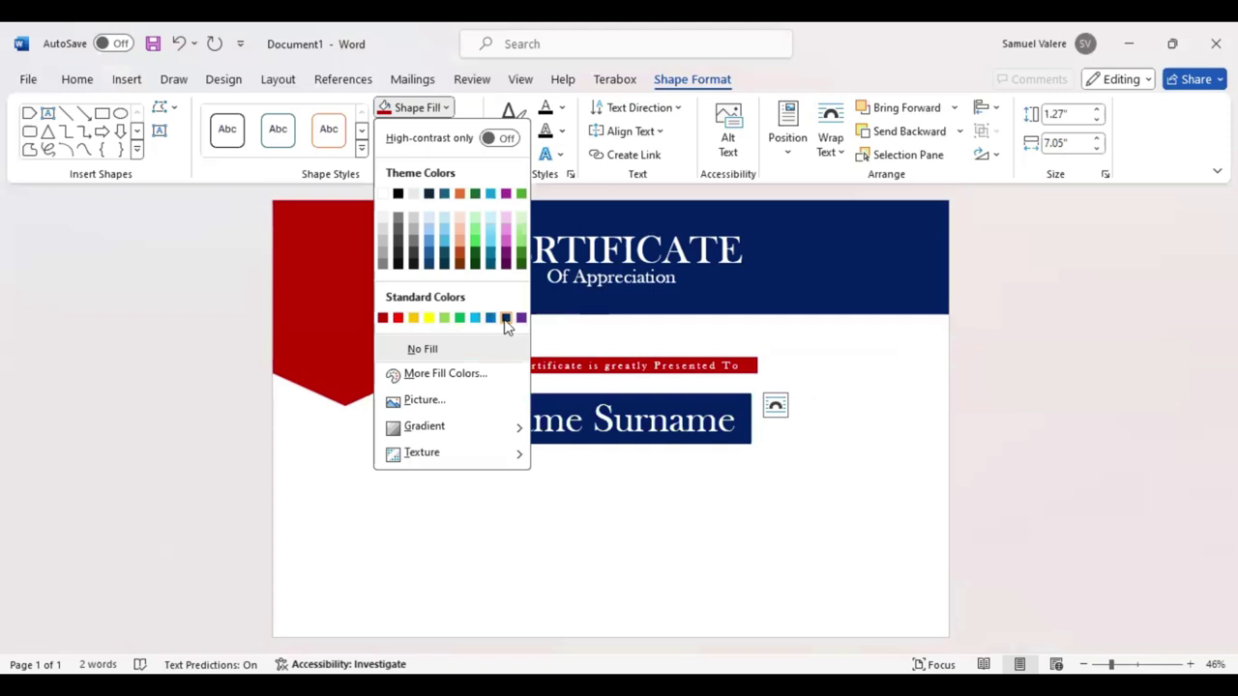
left_click(448, 109)
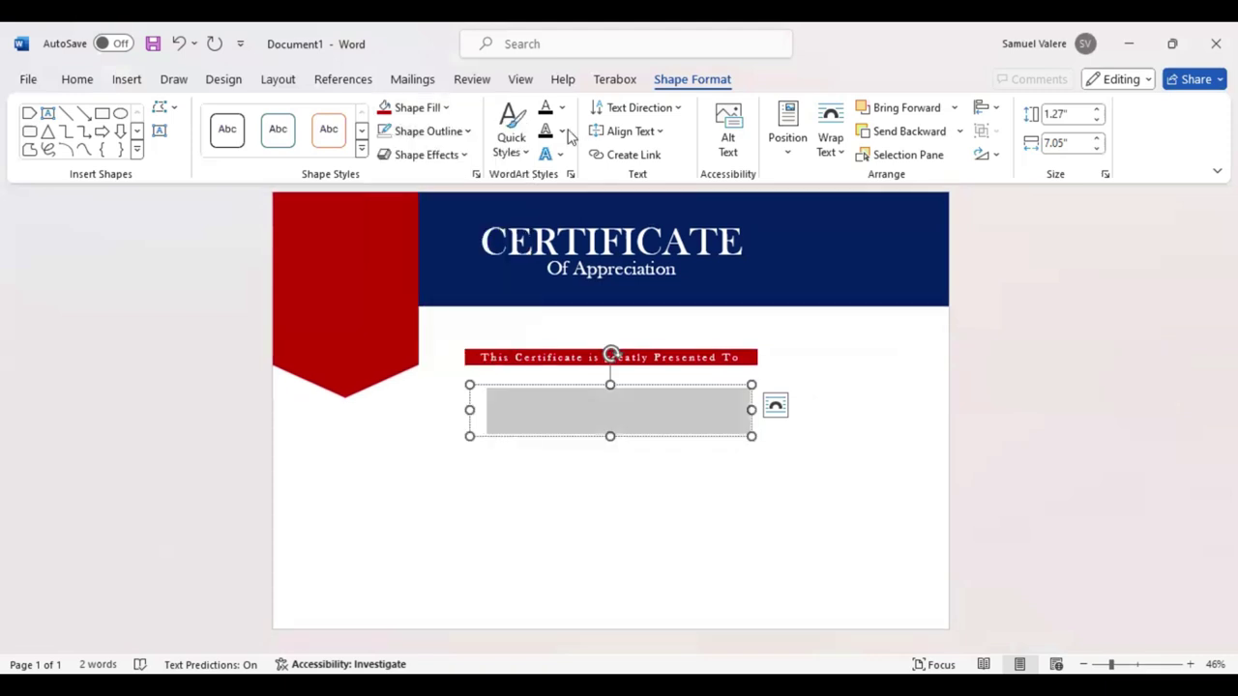
left_click(561, 107)
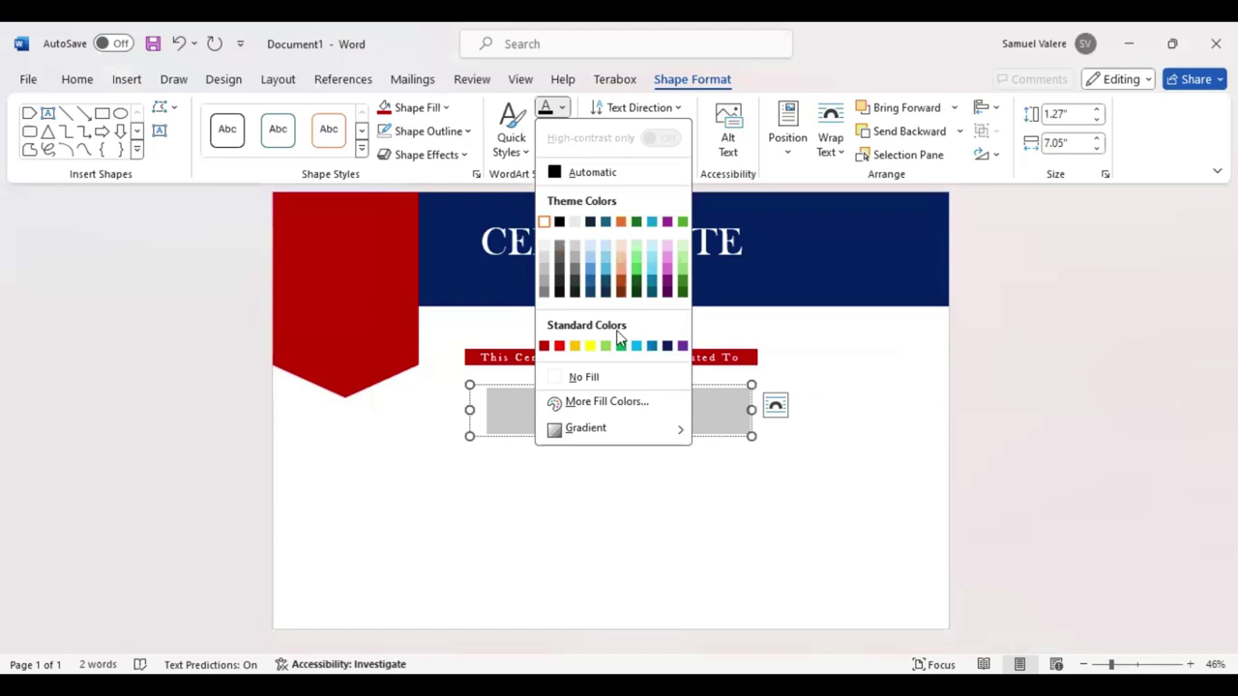
key("Escape")
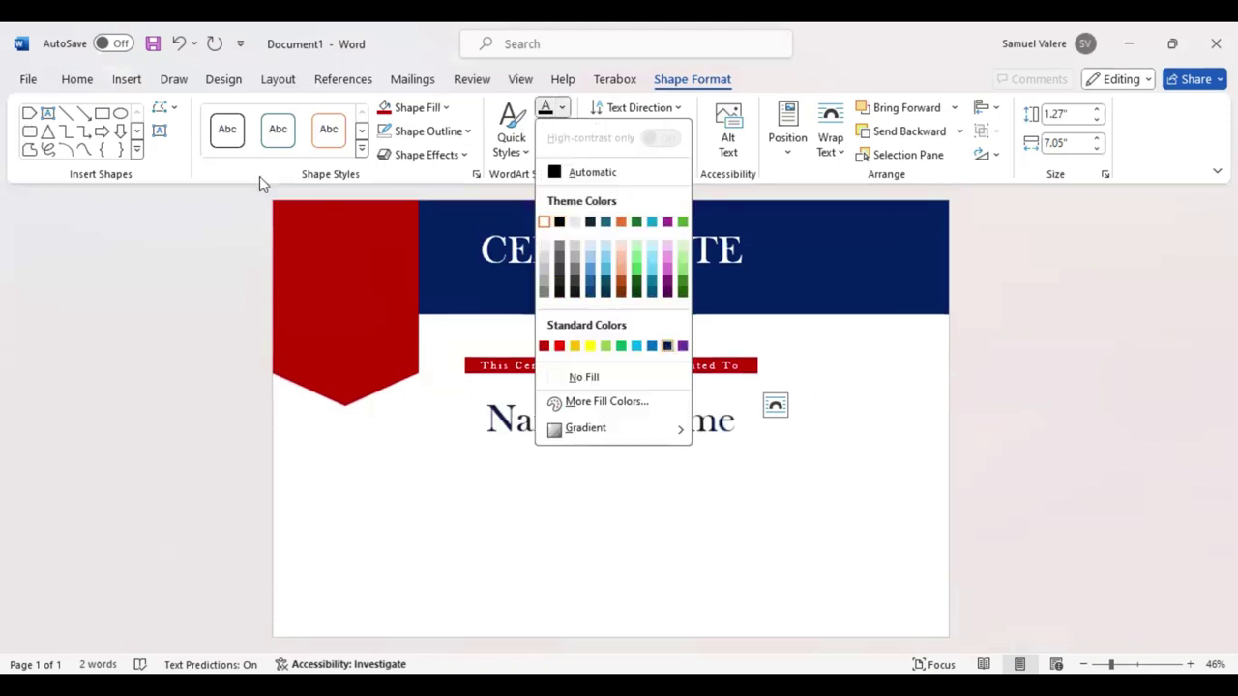
Step: Set the Name Surname text to Palace Script MT at 170 pt
left_click(79, 82)
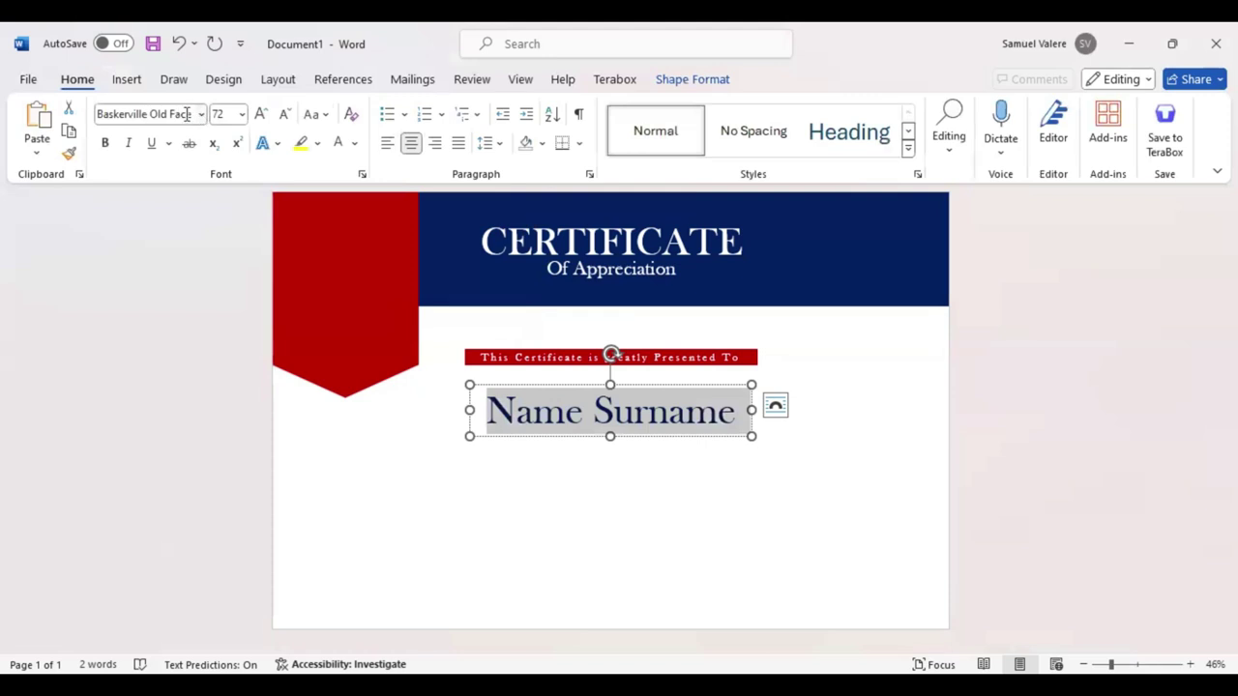
left_click(181, 116)
type("Palace Script MT")
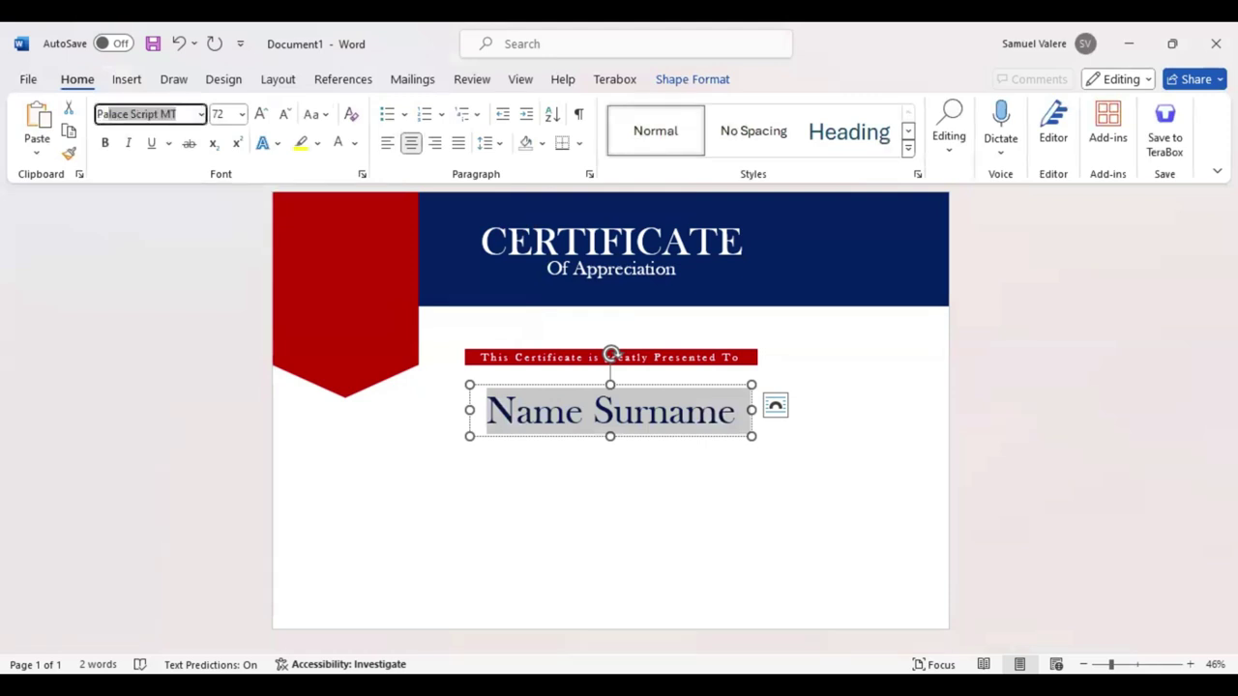
key("Return")
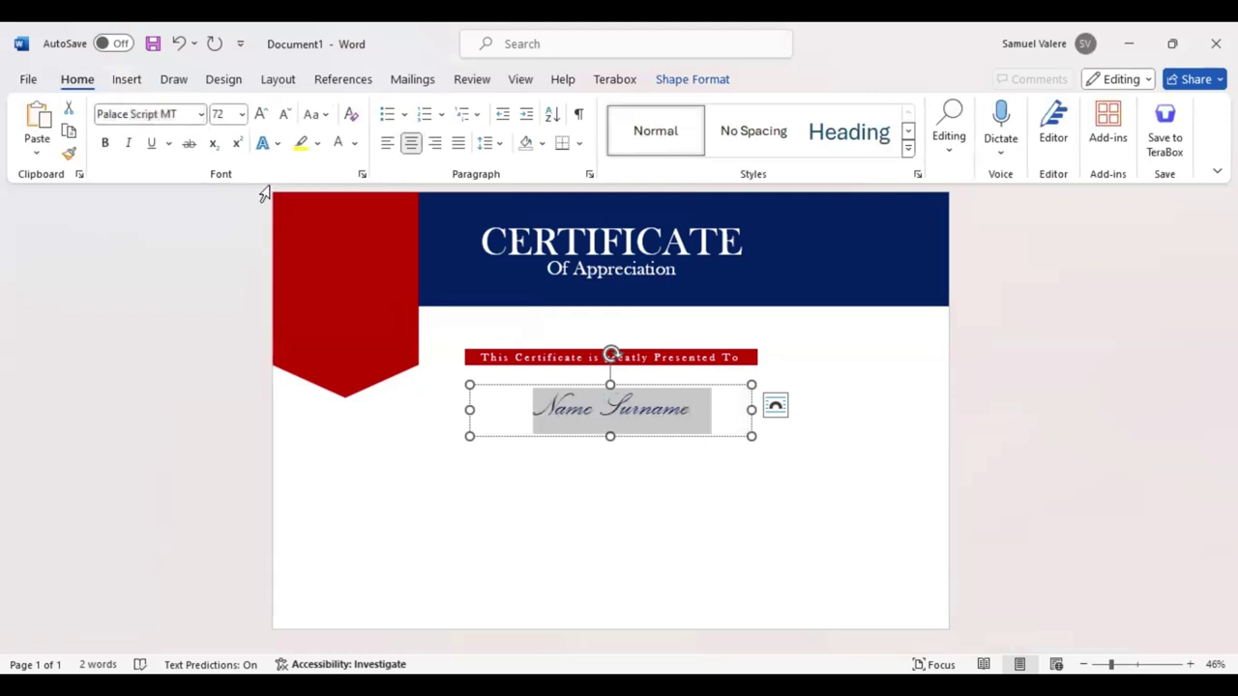
left_click(261, 115)
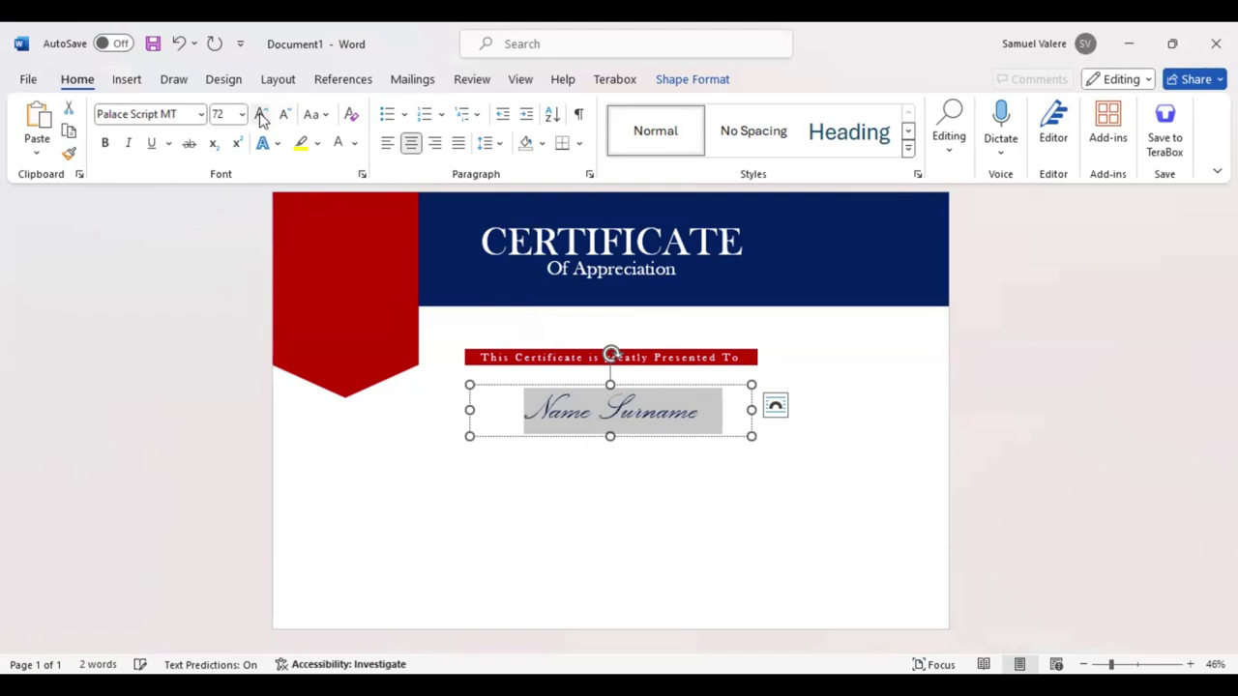
left_click(261, 115)
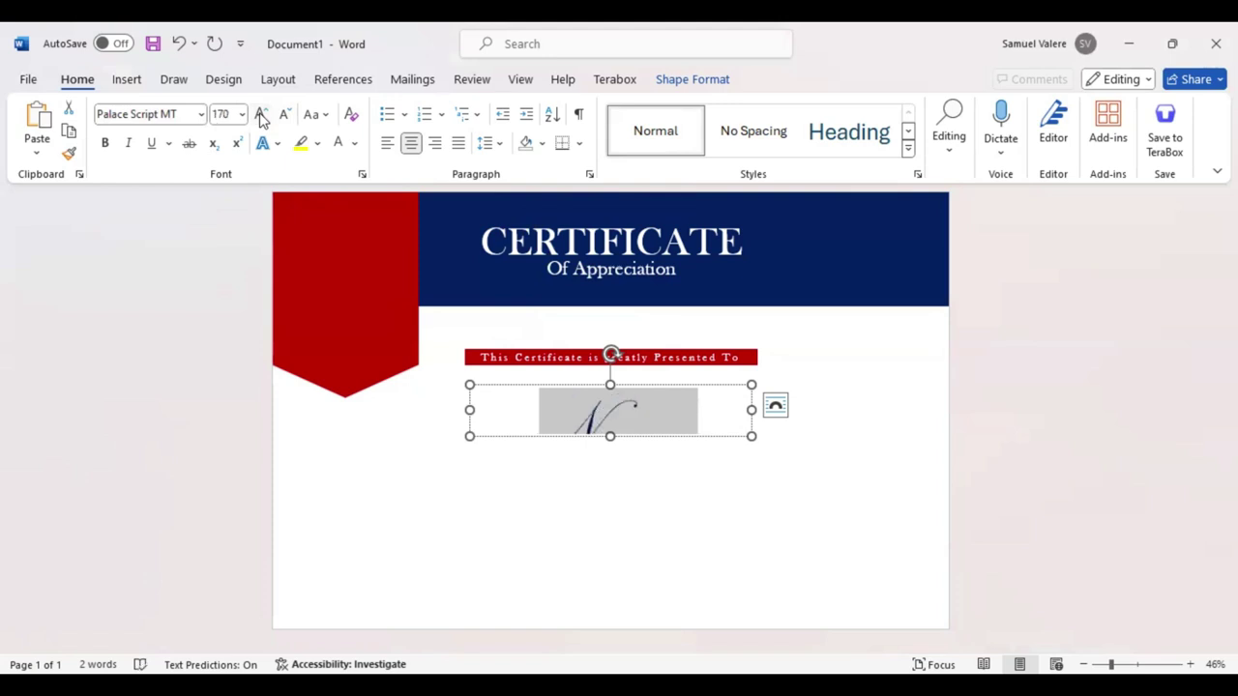
Step: Enlarge the name box to show the full name and centre it on the page
left_click_drag(751, 410, 890, 423)
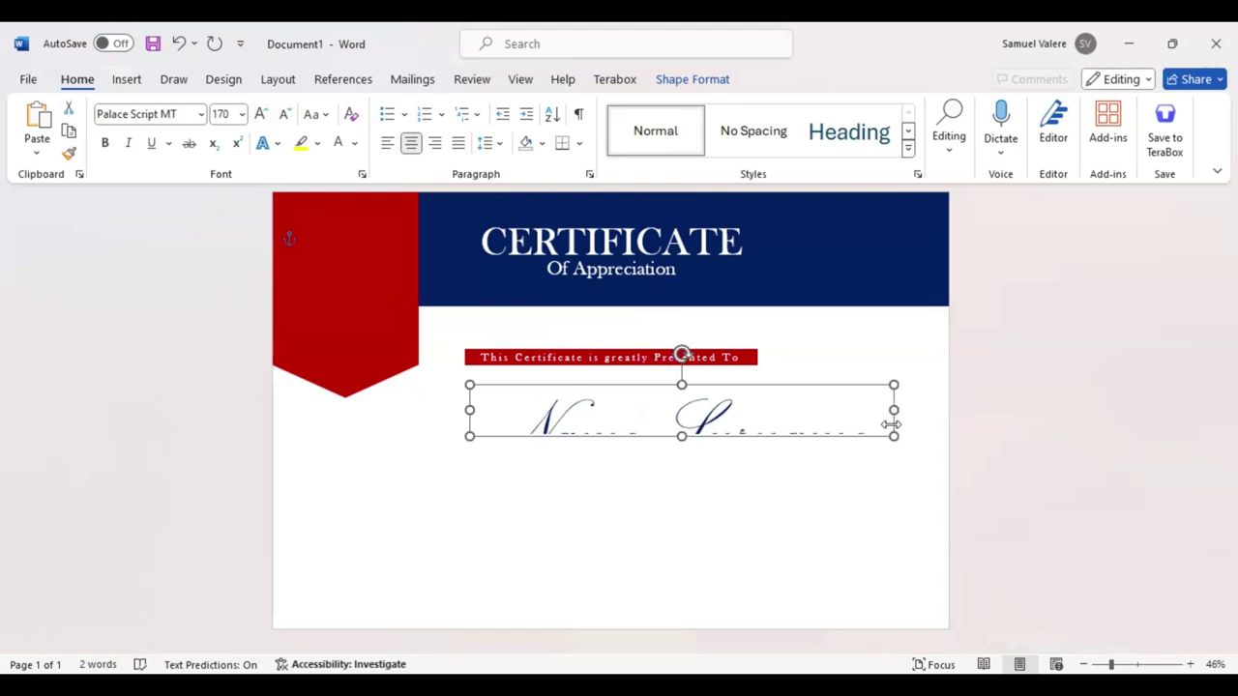
left_click_drag(682, 436, 699, 472)
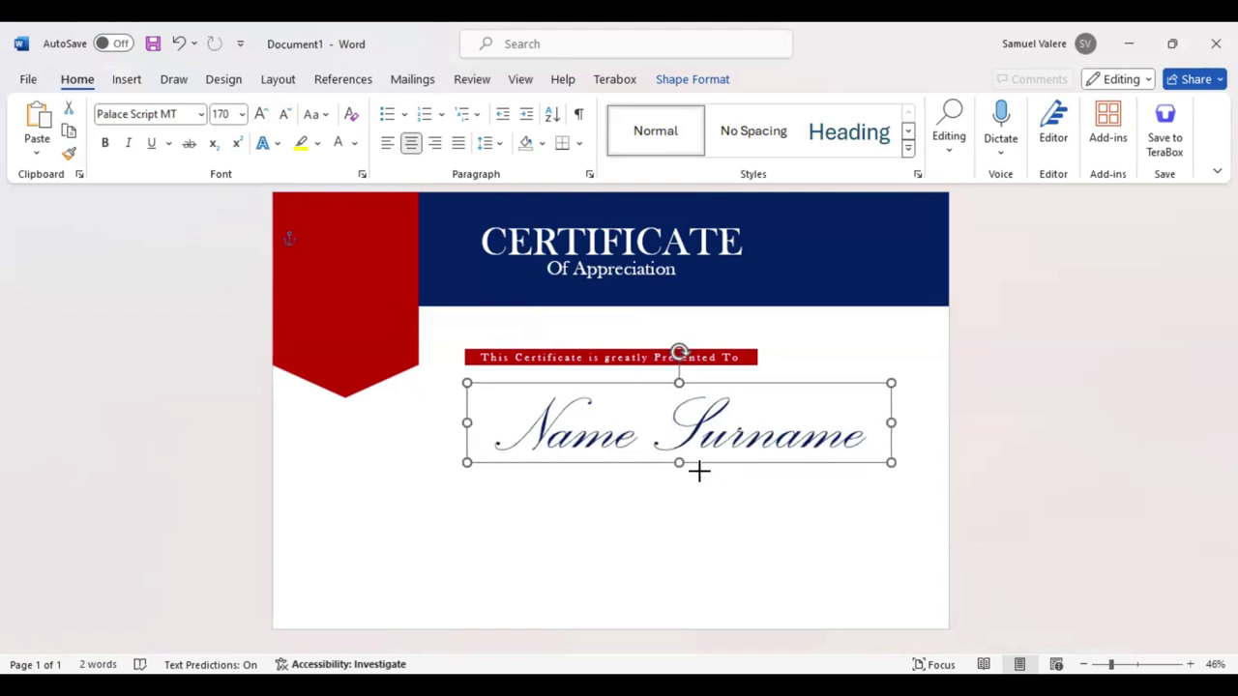
key("Left")
key("Left")
key("Left")
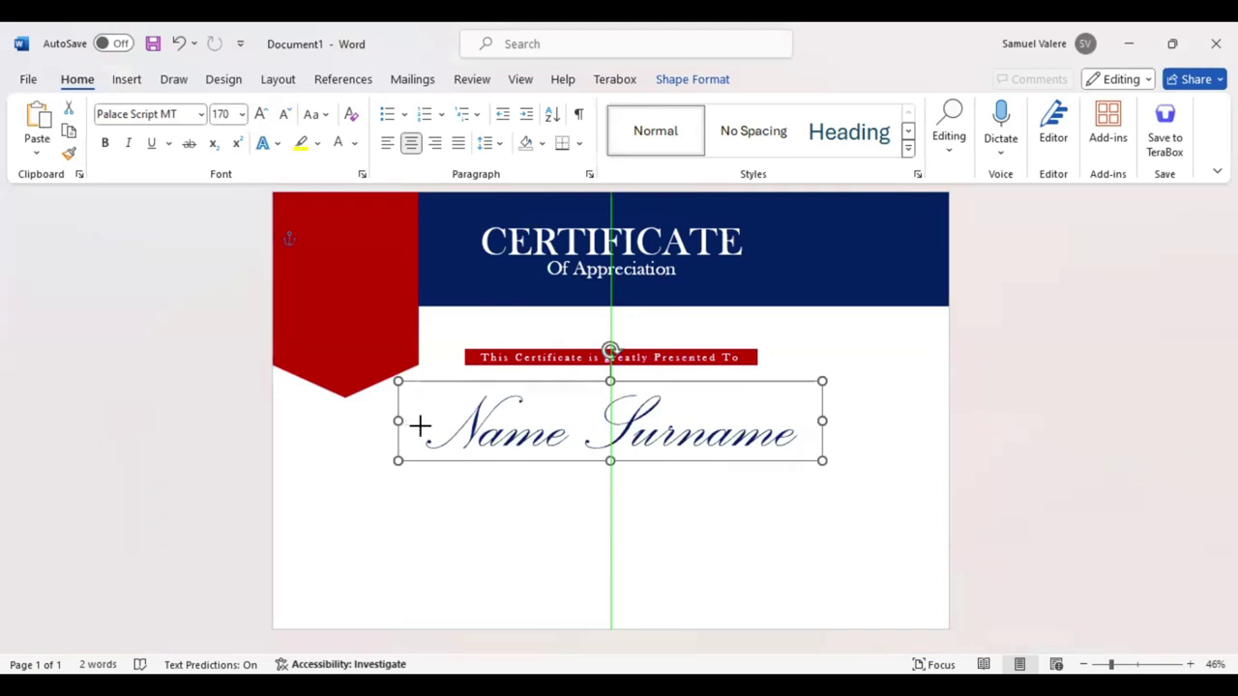
key("Right")
key("Right")
key("Right")
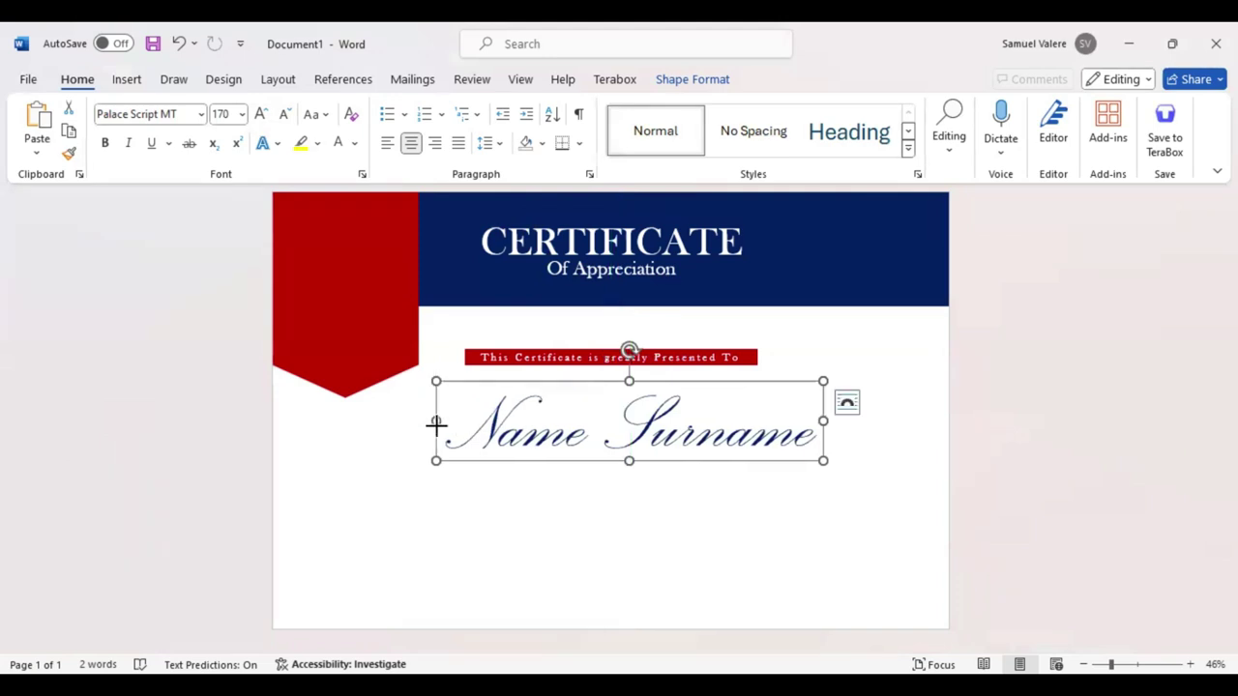
key("Left")
key("Left")
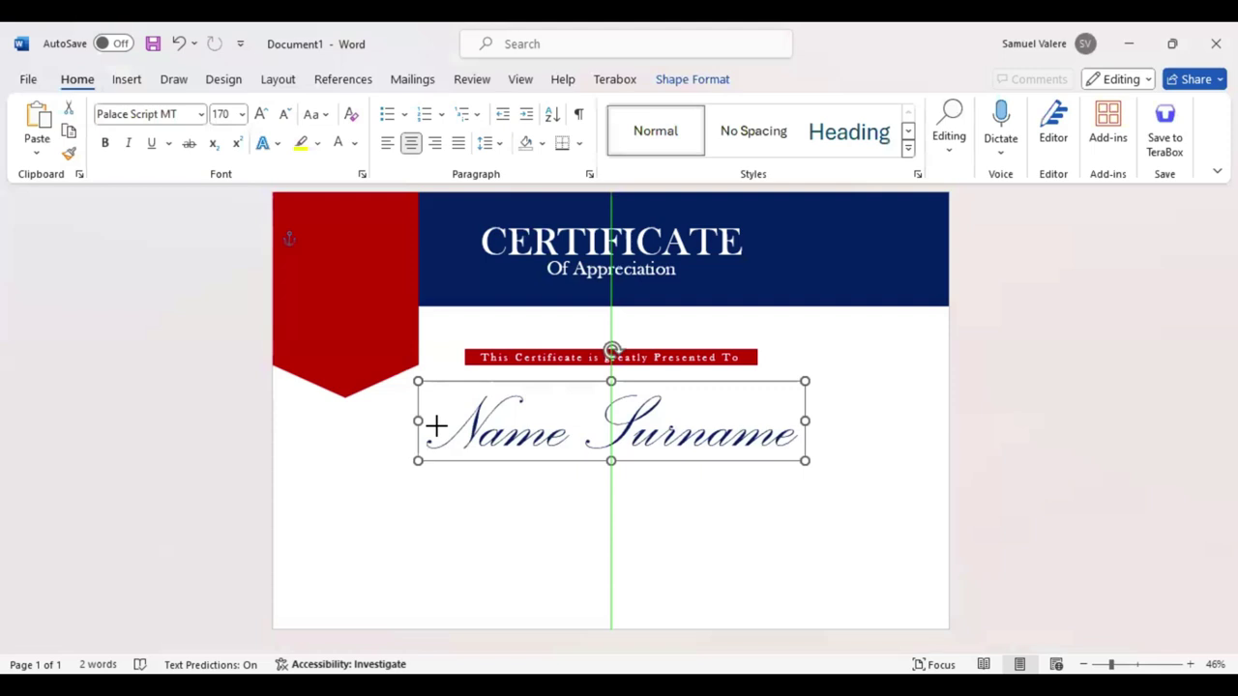
Step: Draw a straight horizontal line beneath Name Surname
left_click(127, 79)
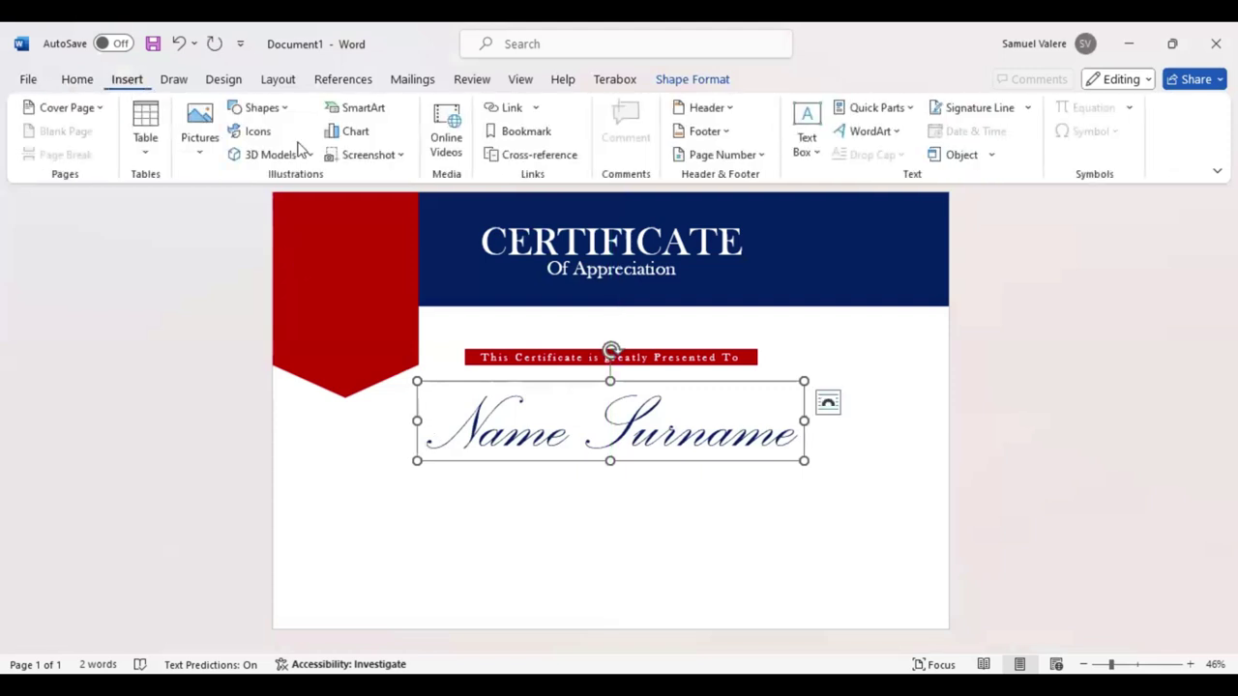
left_click(284, 109)
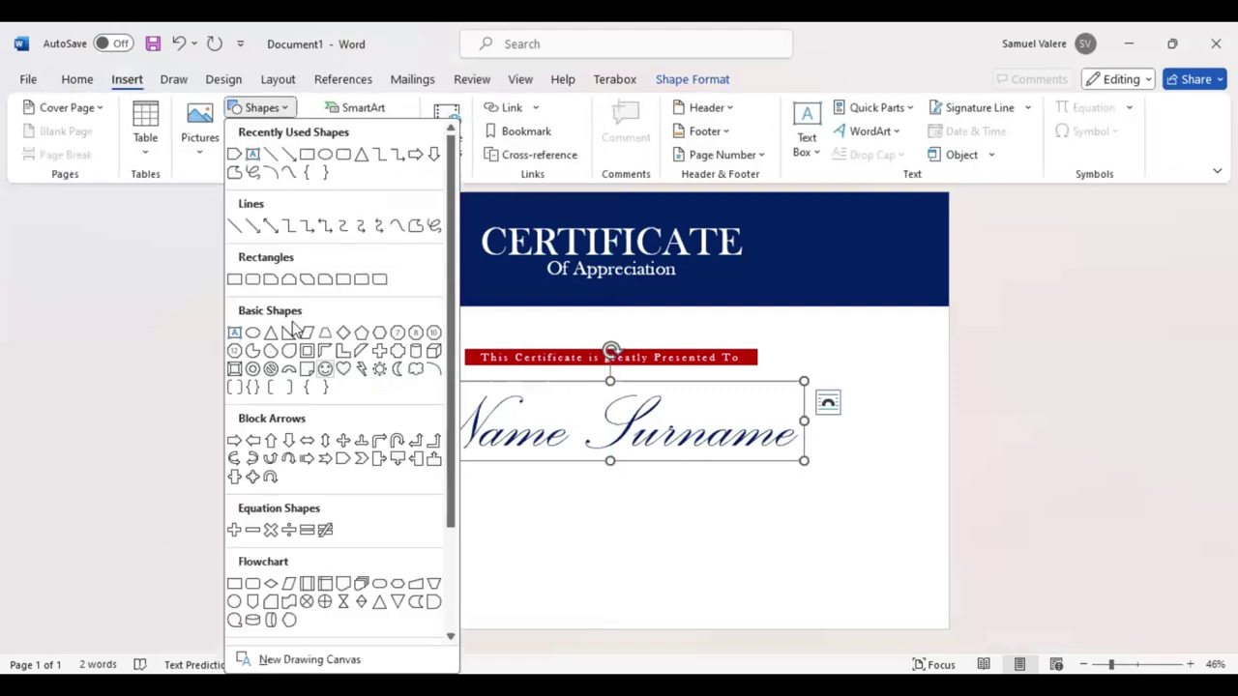
left_click(235, 227)
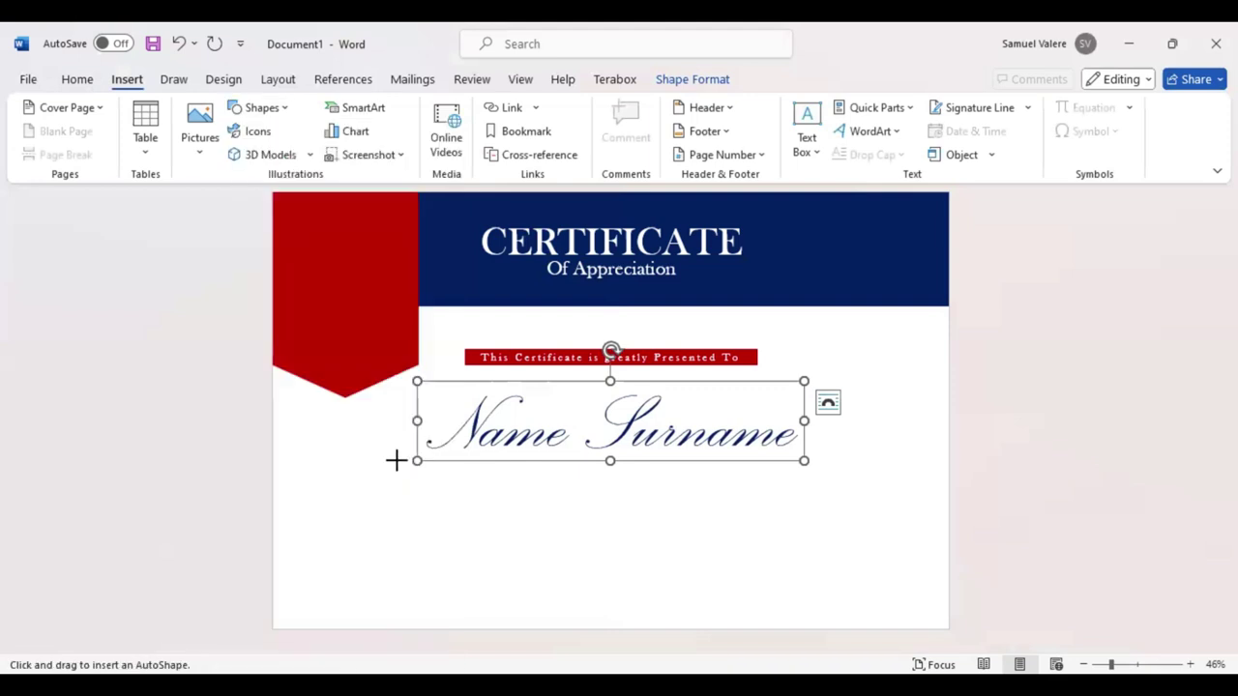
left_click_drag(398, 460, 431, 462)
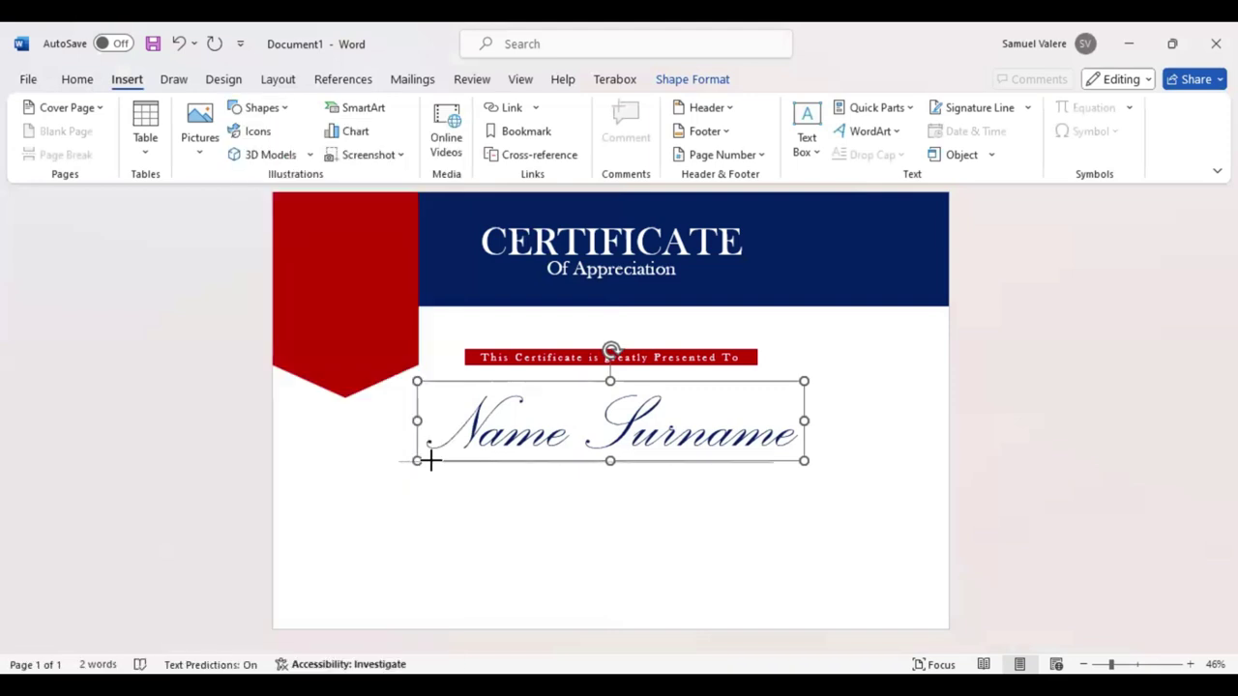
left_click_drag(827, 462, 834, 462)
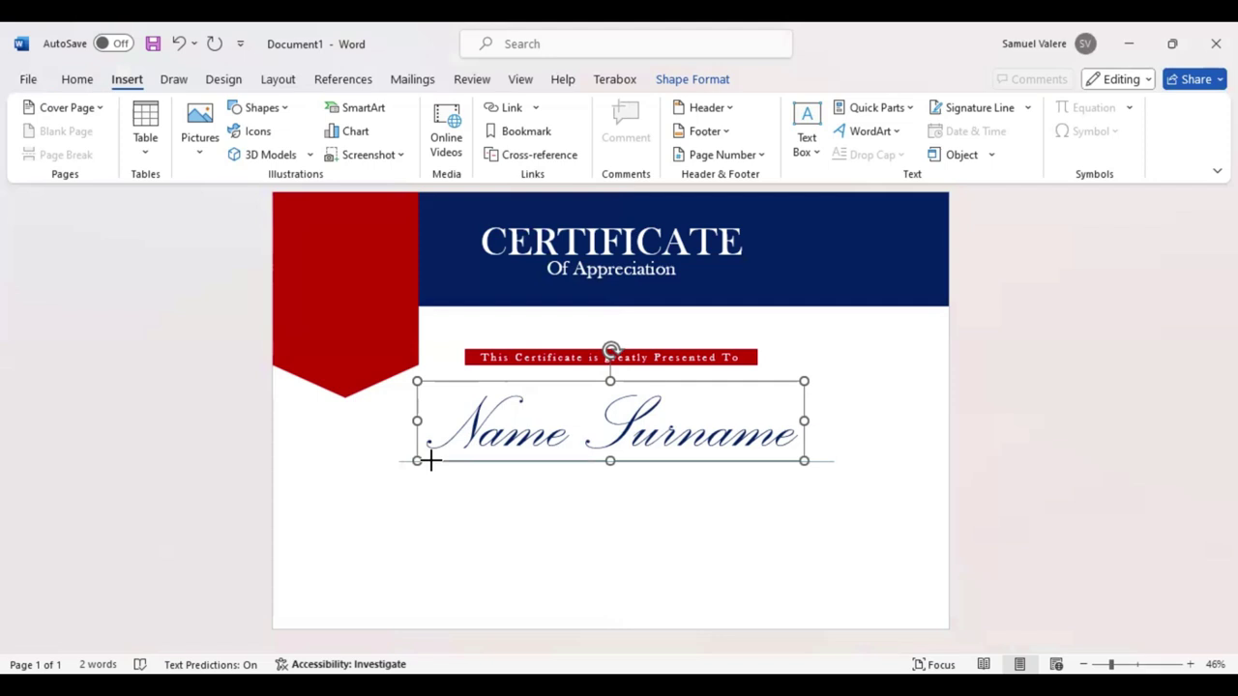
left_click_drag(431, 462, 431, 462)
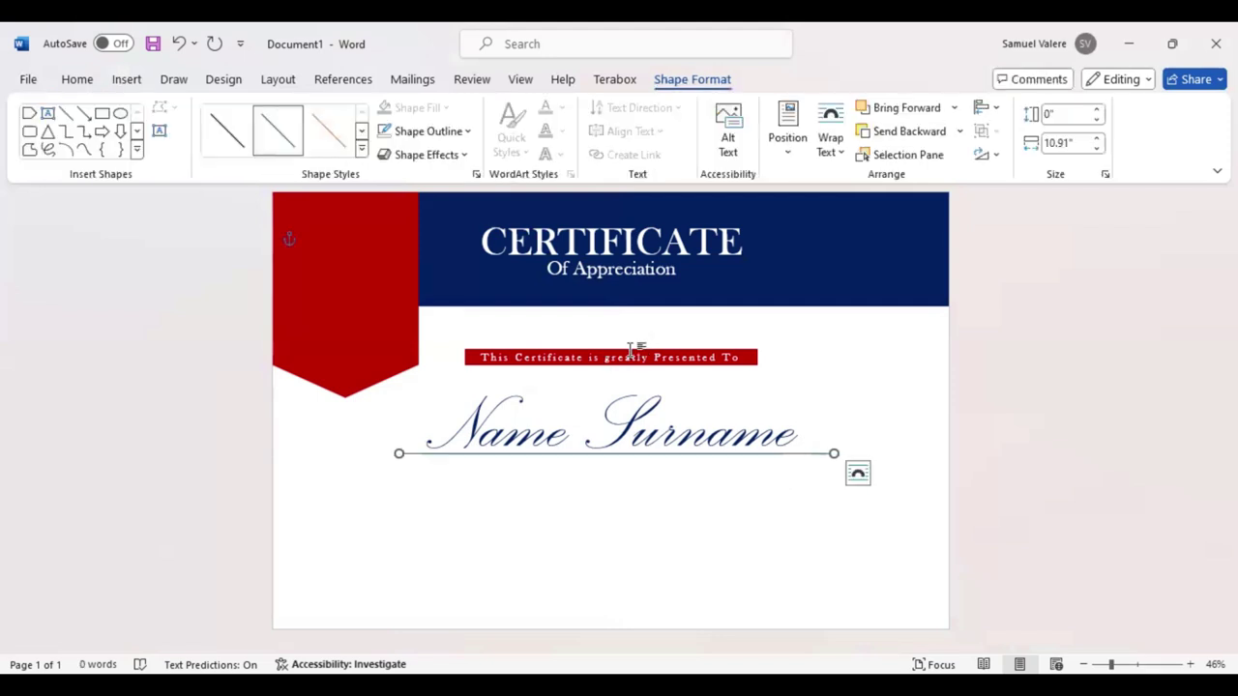
Step: Make the line dark blue with a 3 pt weight
left_click(469, 134)
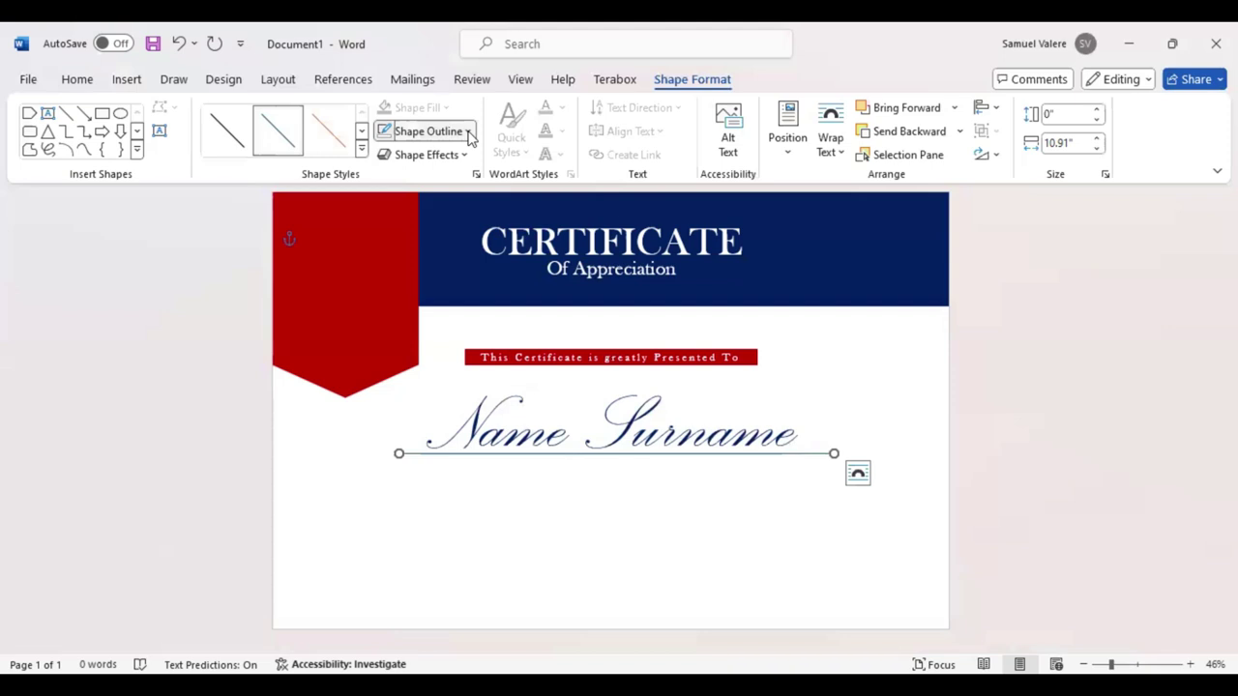
left_click(505, 343)
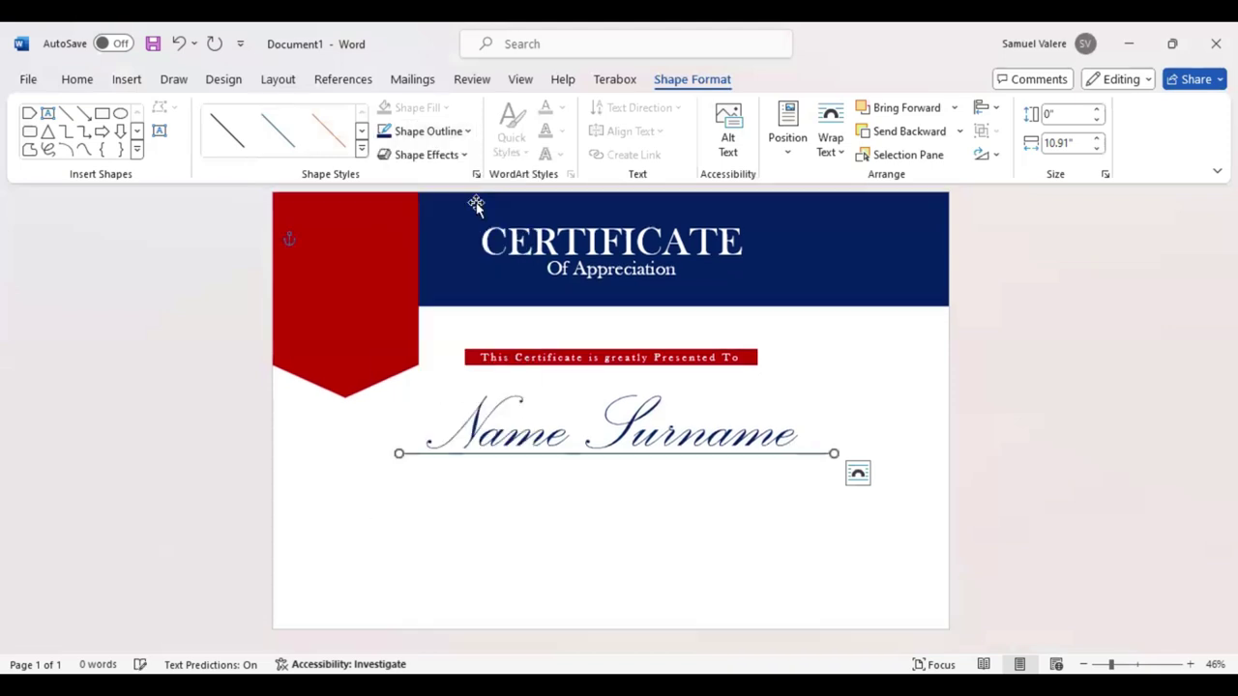
left_click(469, 134)
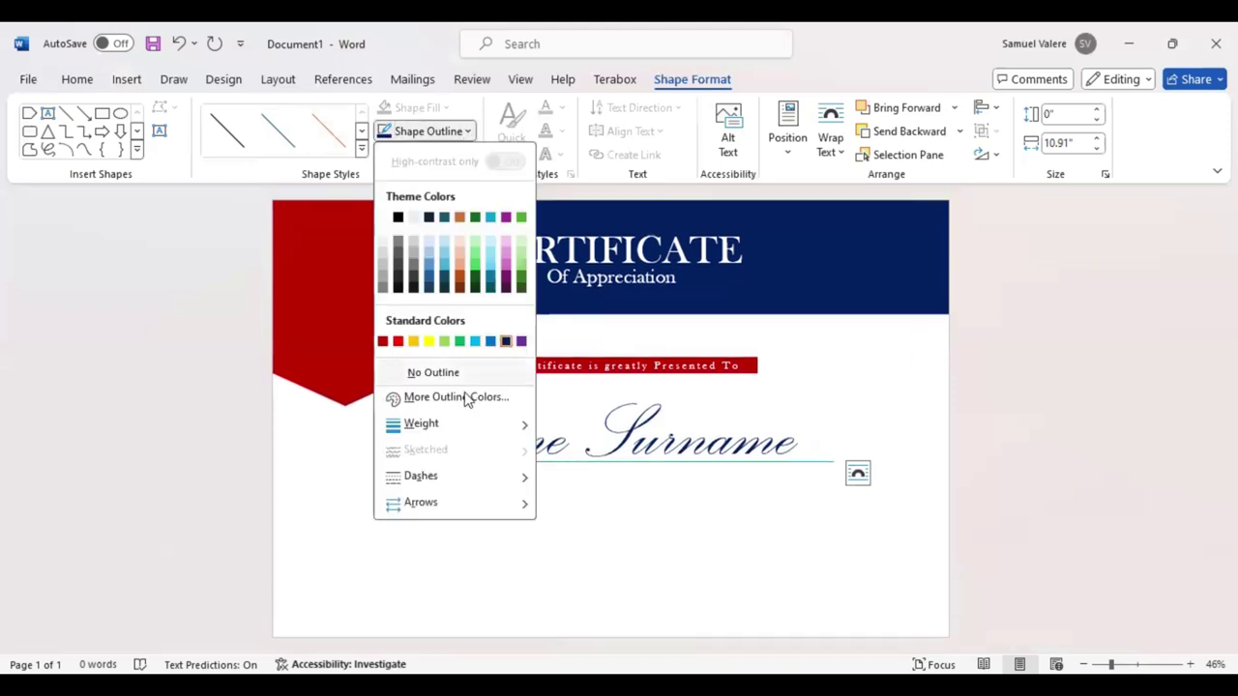
mouse_move(433, 426)
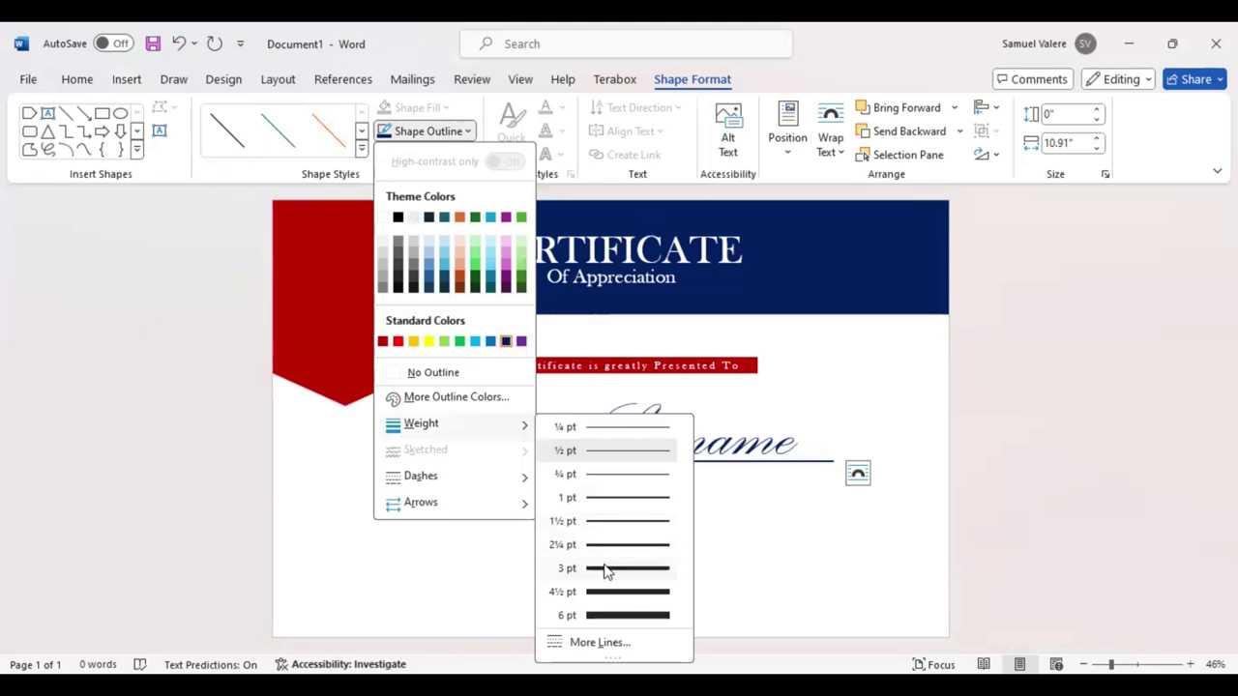
left_click(606, 570)
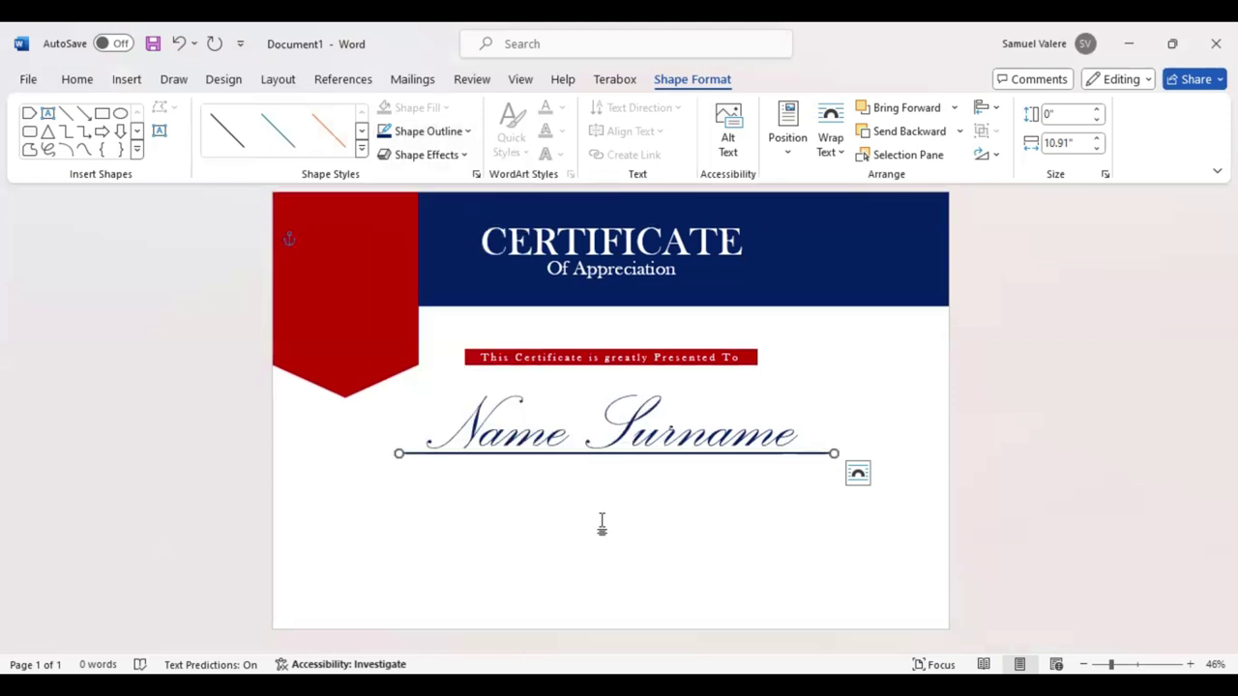
left_click(159, 131)
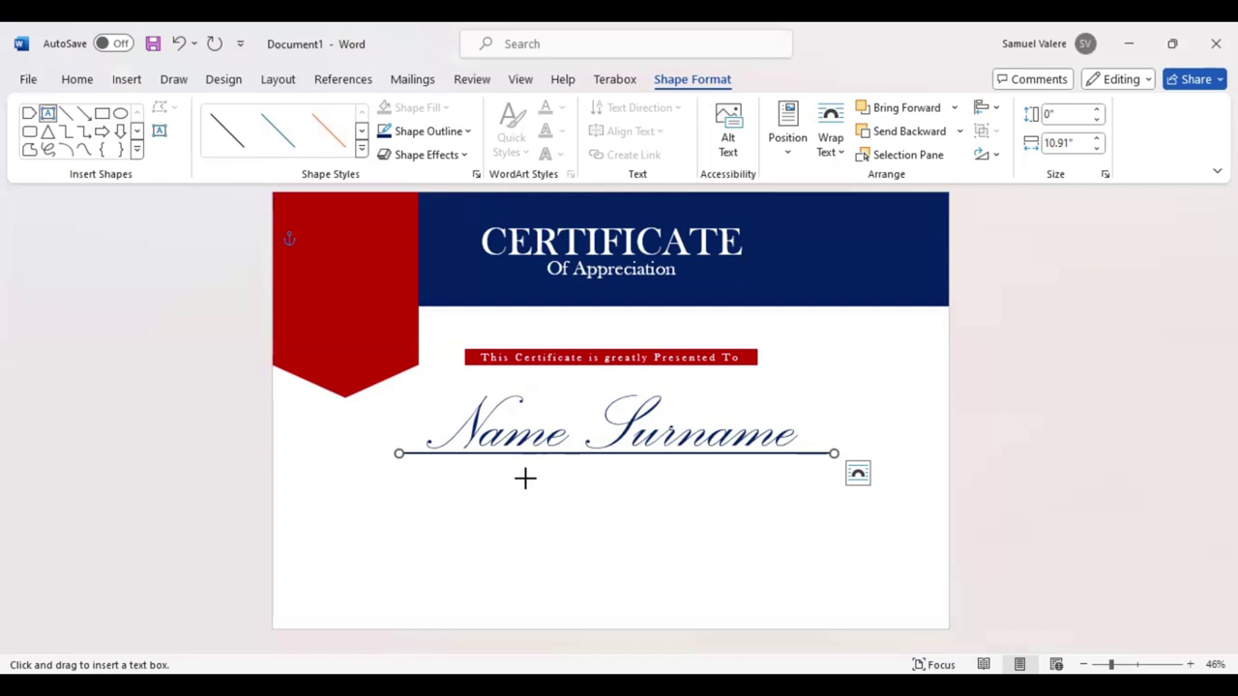
Step: Add an outline-free text box below the name line containing the pasted appreciation paragraph
left_click_drag(494, 477, 784, 559)
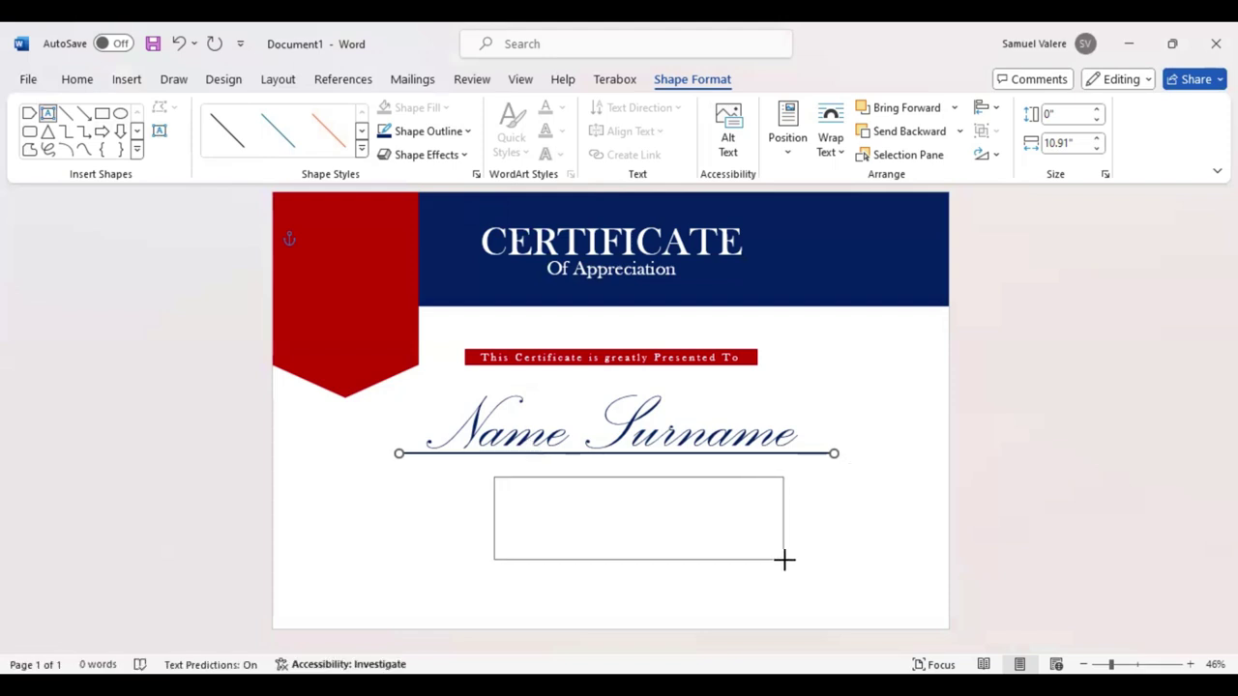
key("ctrl+v")
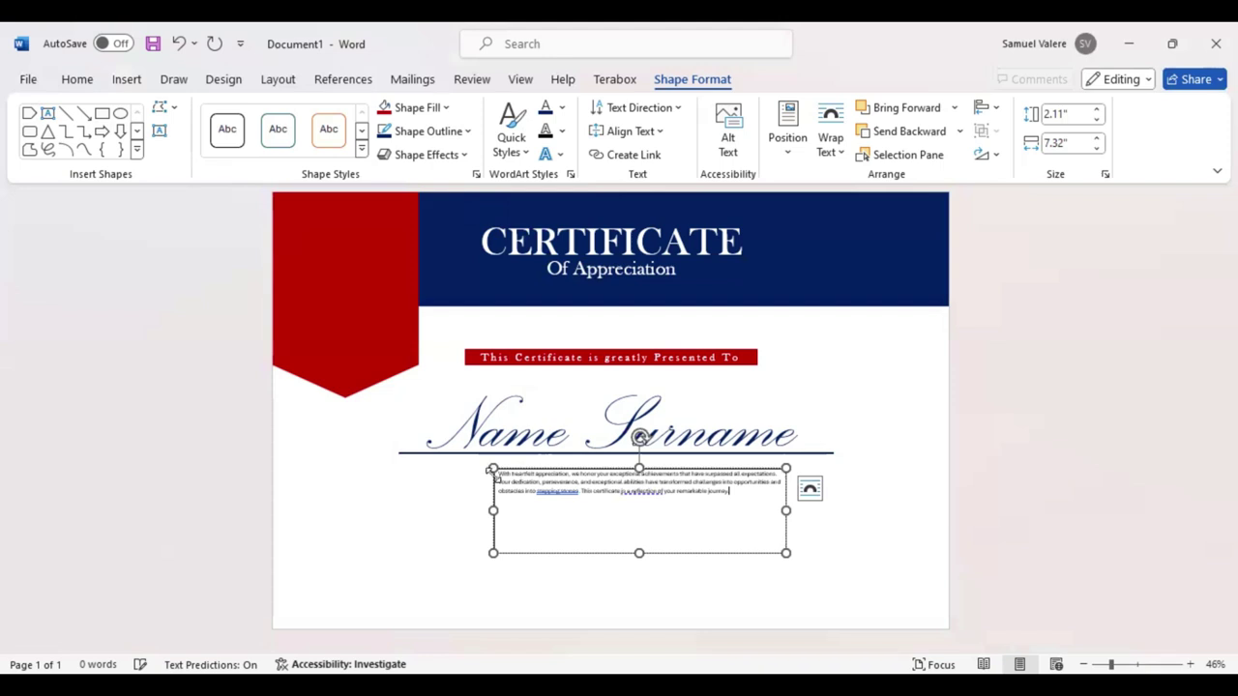
left_click(469, 132)
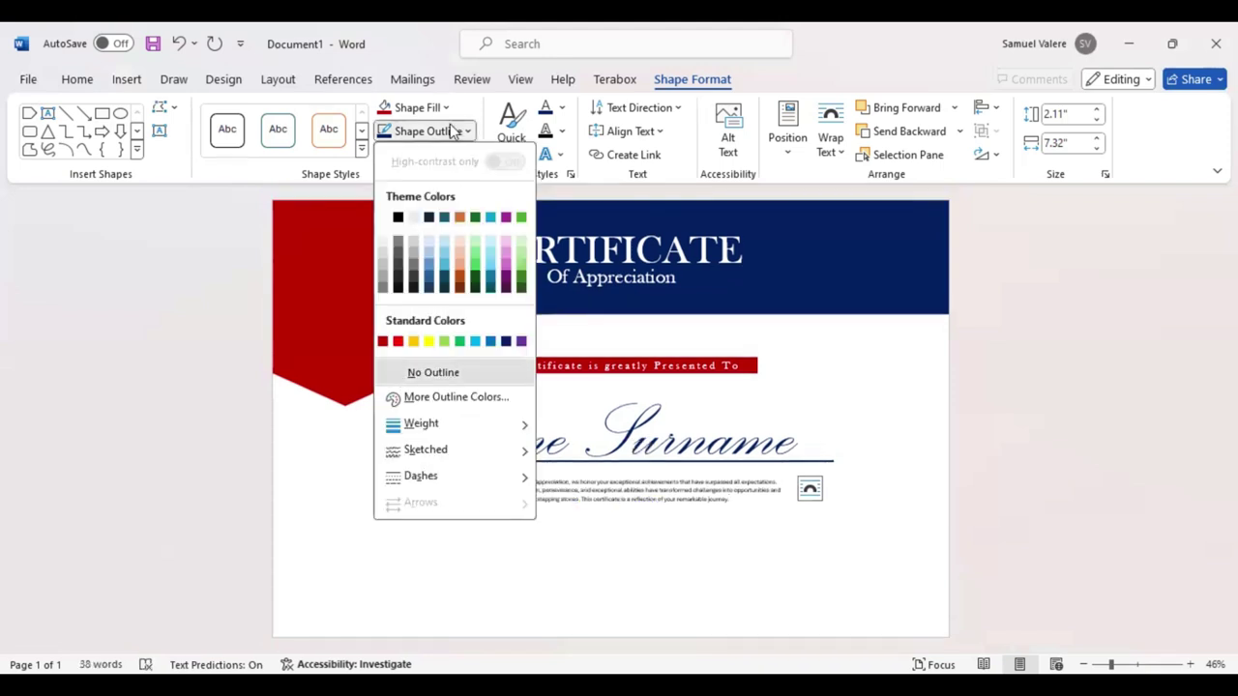
left_click(416, 107)
key("Escape")
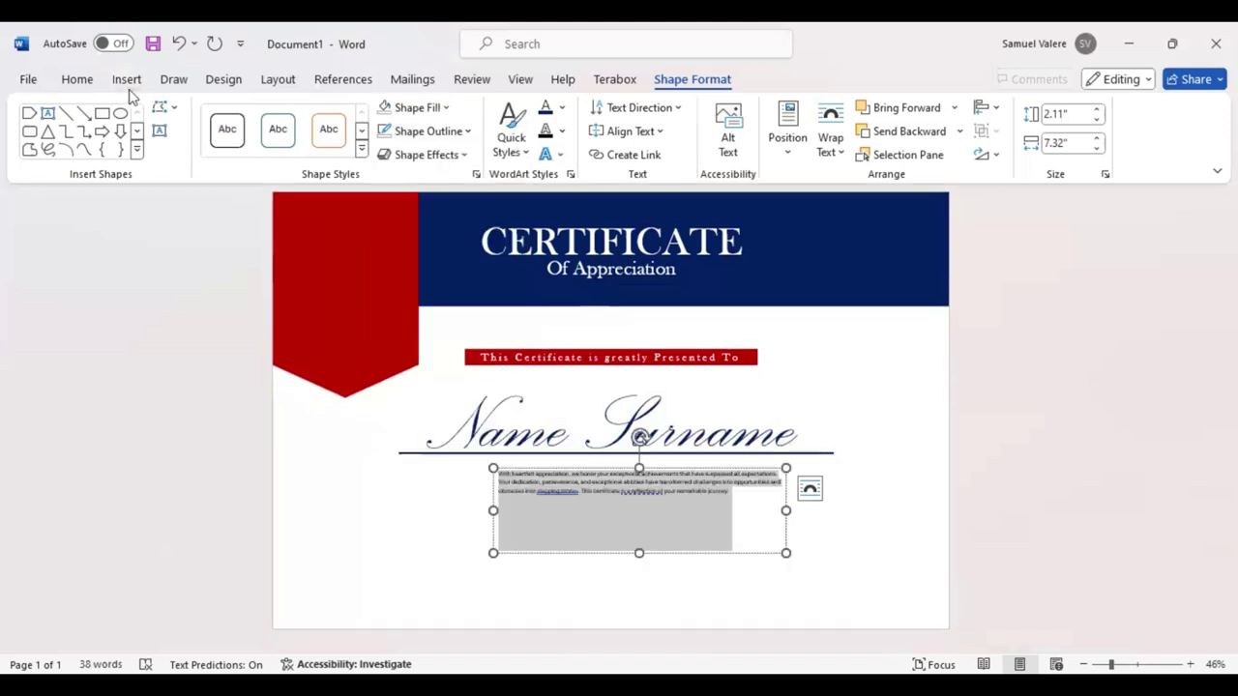
Step: Centre the paragraph in 24-pt Baskerville Old Face and widen its box, centred on the page
left_click(77, 82)
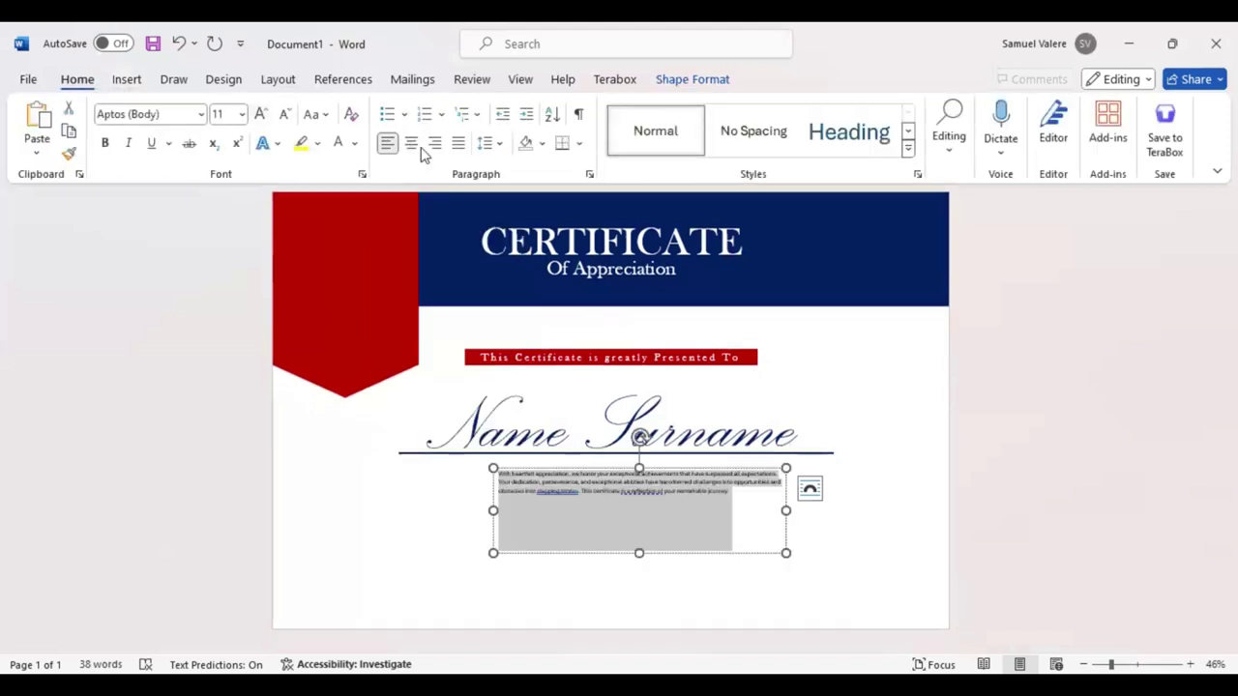
left_click(411, 142)
left_click(180, 115)
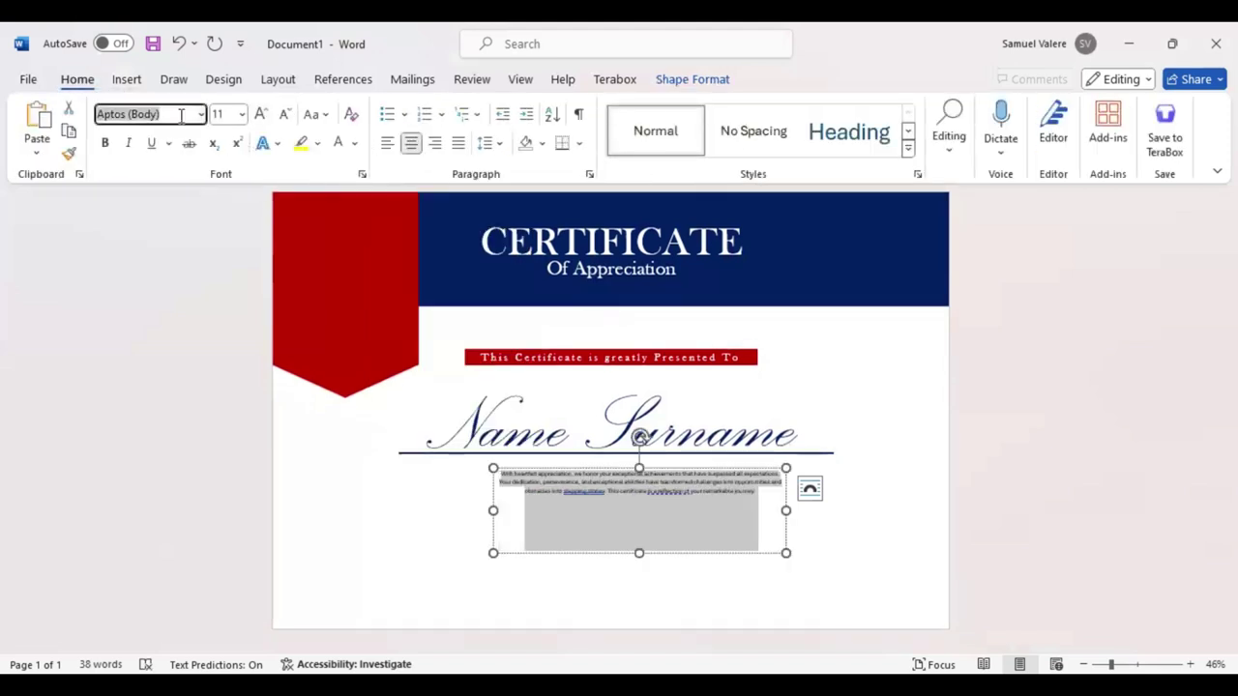
type("Baskerville Old Face")
key("Return")
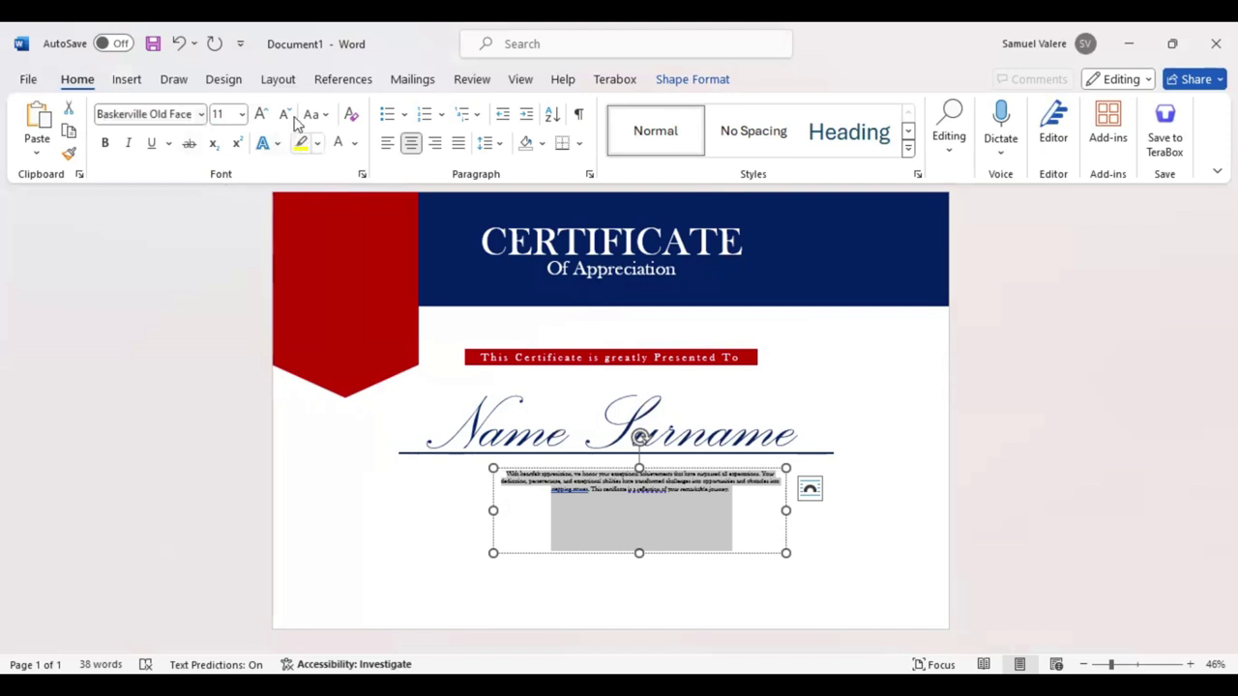
left_click(261, 114)
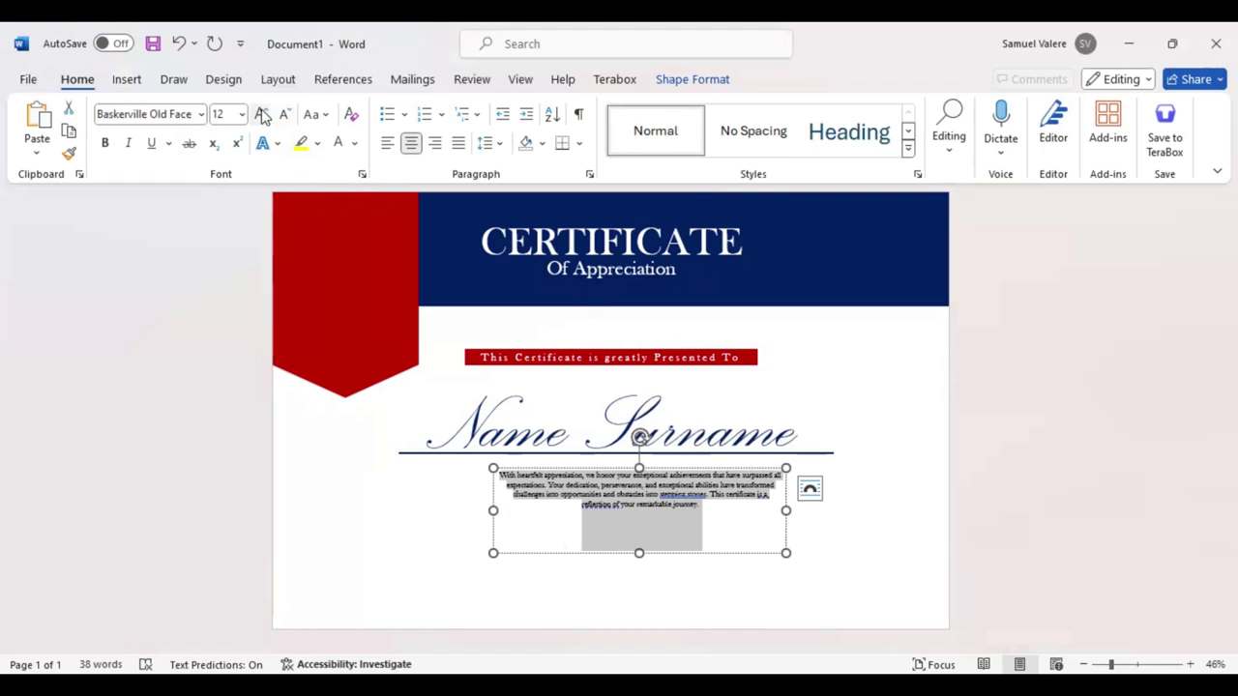
left_click(263, 114)
left_click(263, 115)
left_click(263, 115)
left_click(263, 115)
left_click(263, 114)
left_click(263, 114)
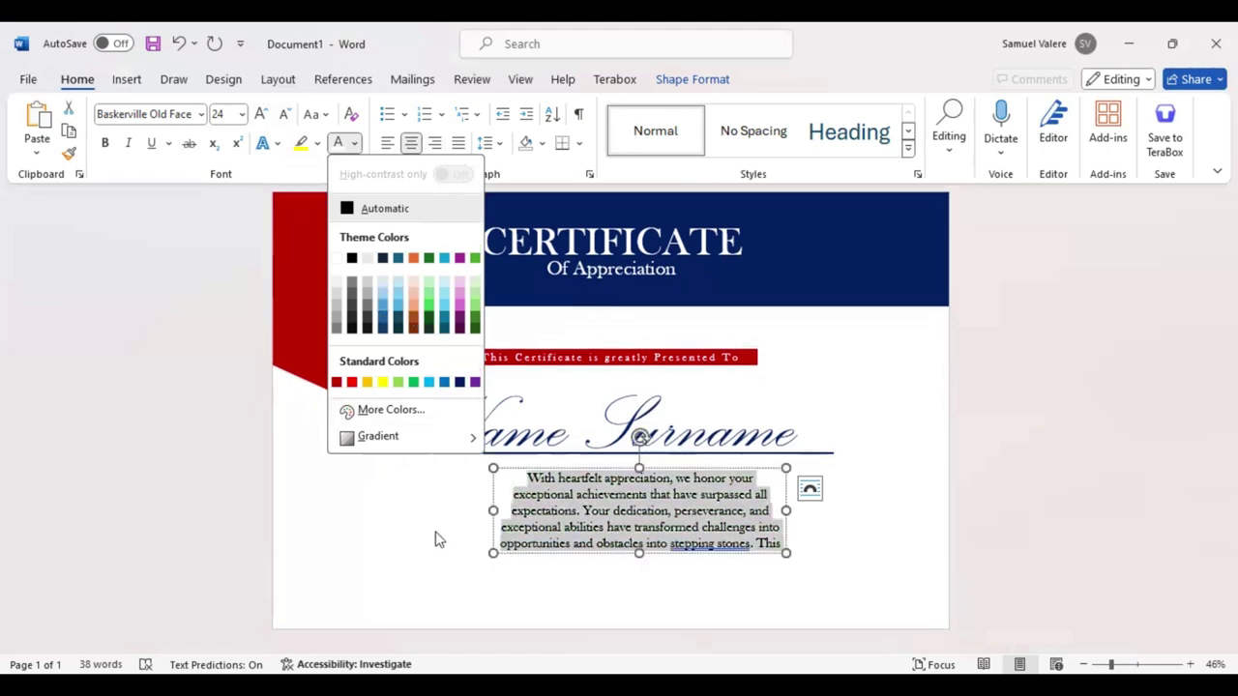
left_click_drag(494, 511, 401, 510)
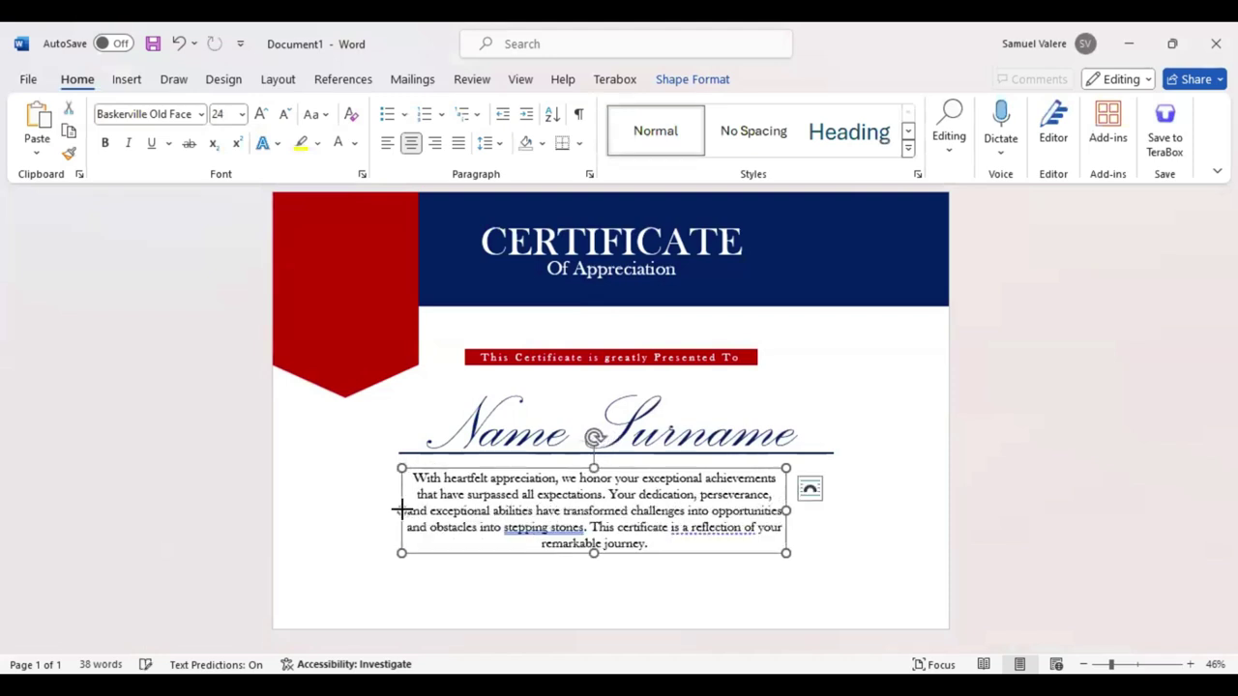
left_click_drag(402, 511, 402, 509)
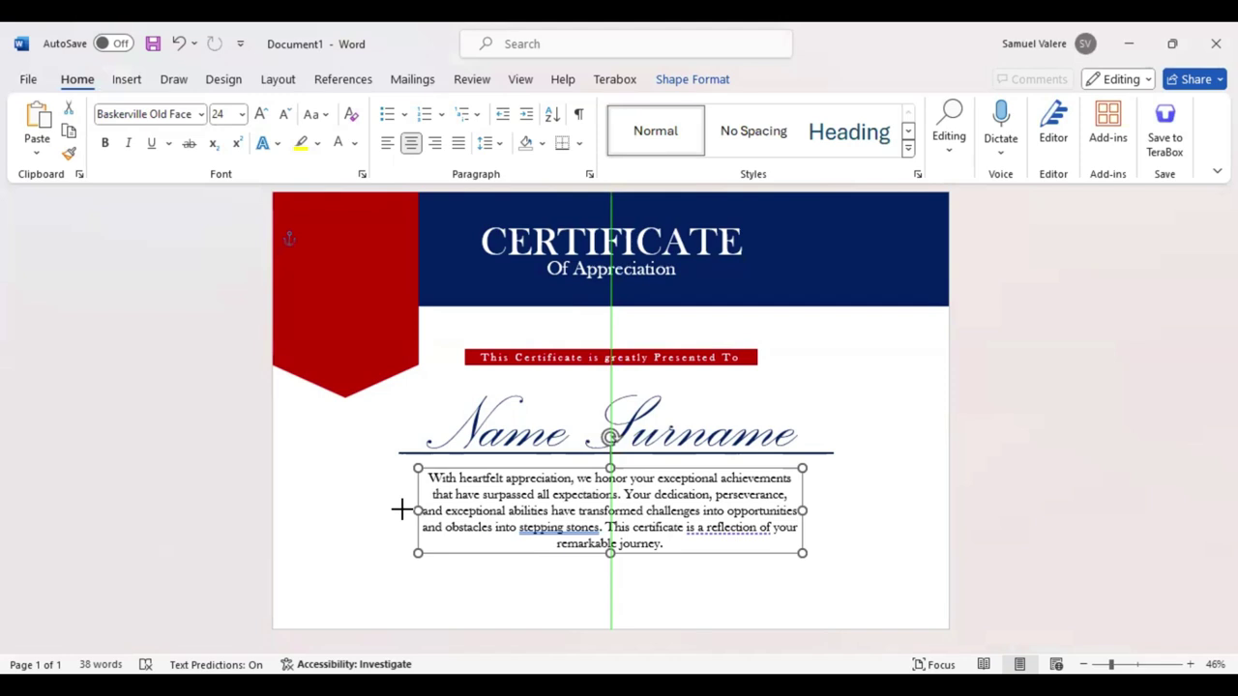
Step: Move the red presented-to banner slightly up, keeping it centred
left_click(402, 510)
left_click(744, 368)
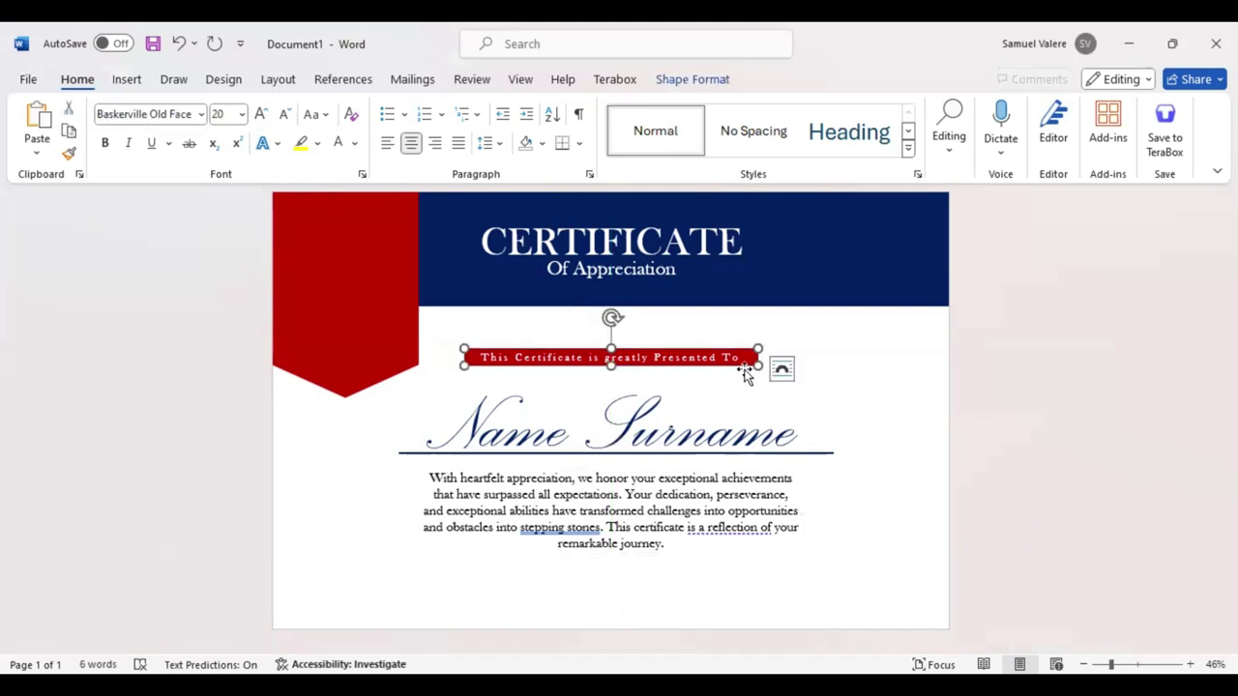
left_click_drag(744, 368, 742, 358)
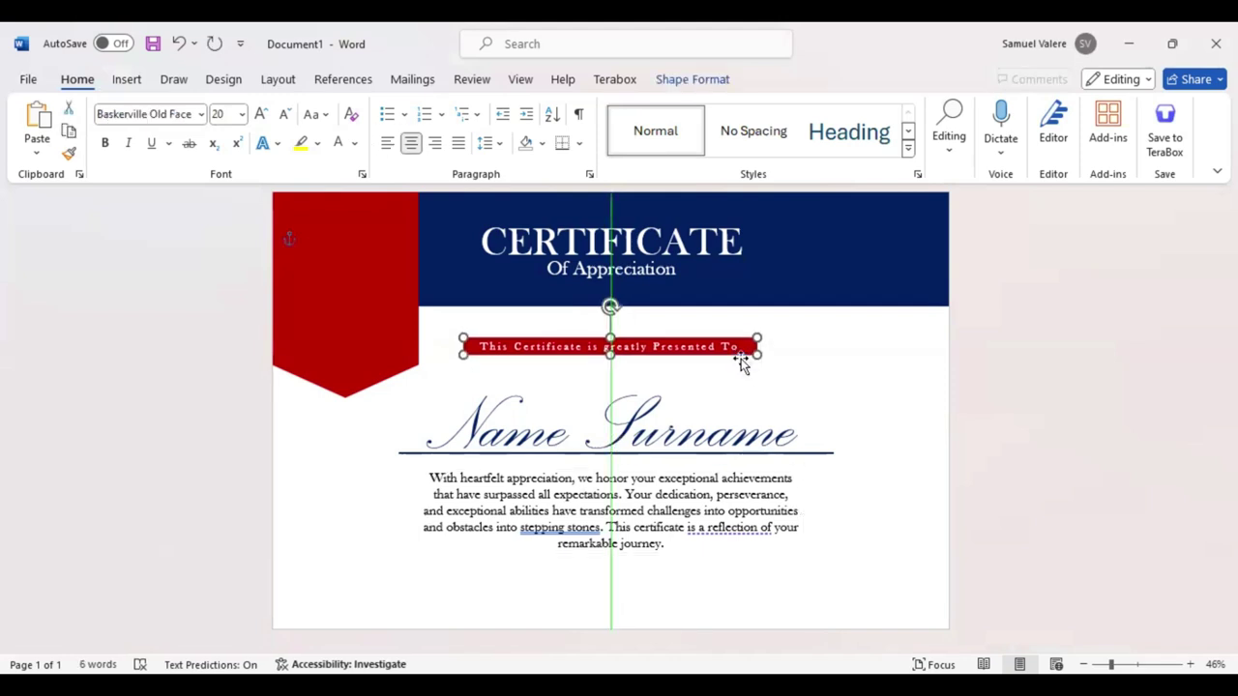
Step: Nudge the Name Surname text box up two steps
left_click(721, 426)
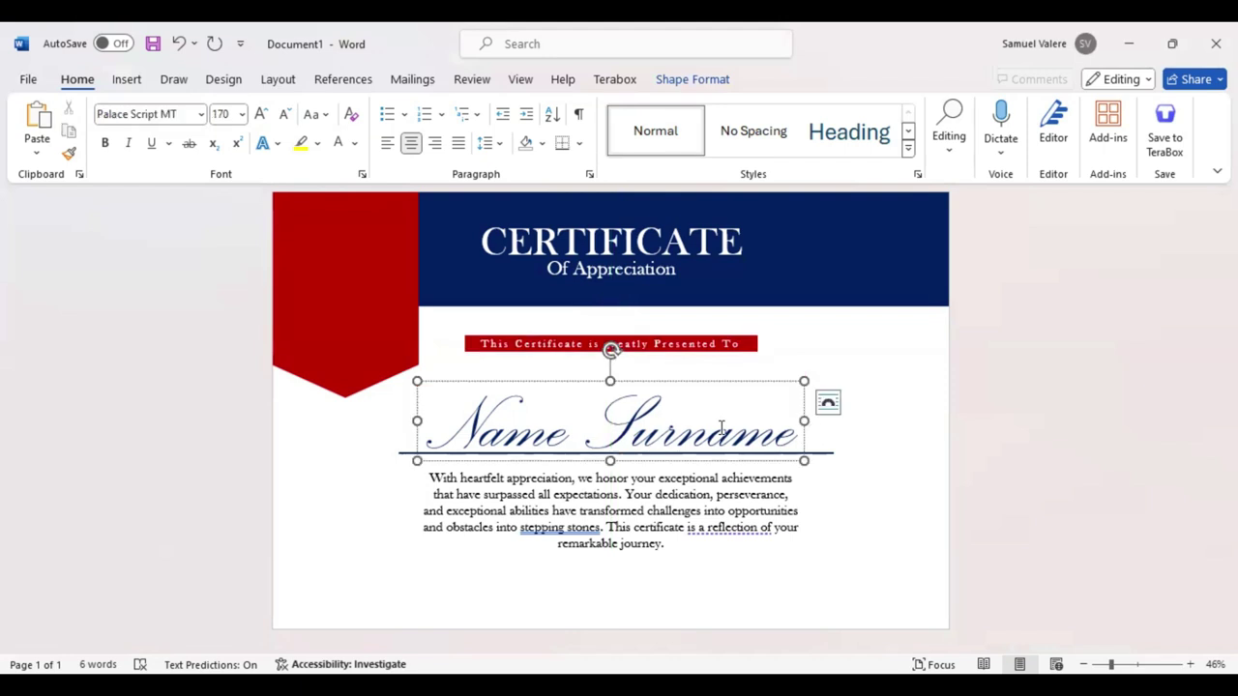
key("Escape")
left_click(748, 419)
key("Up")
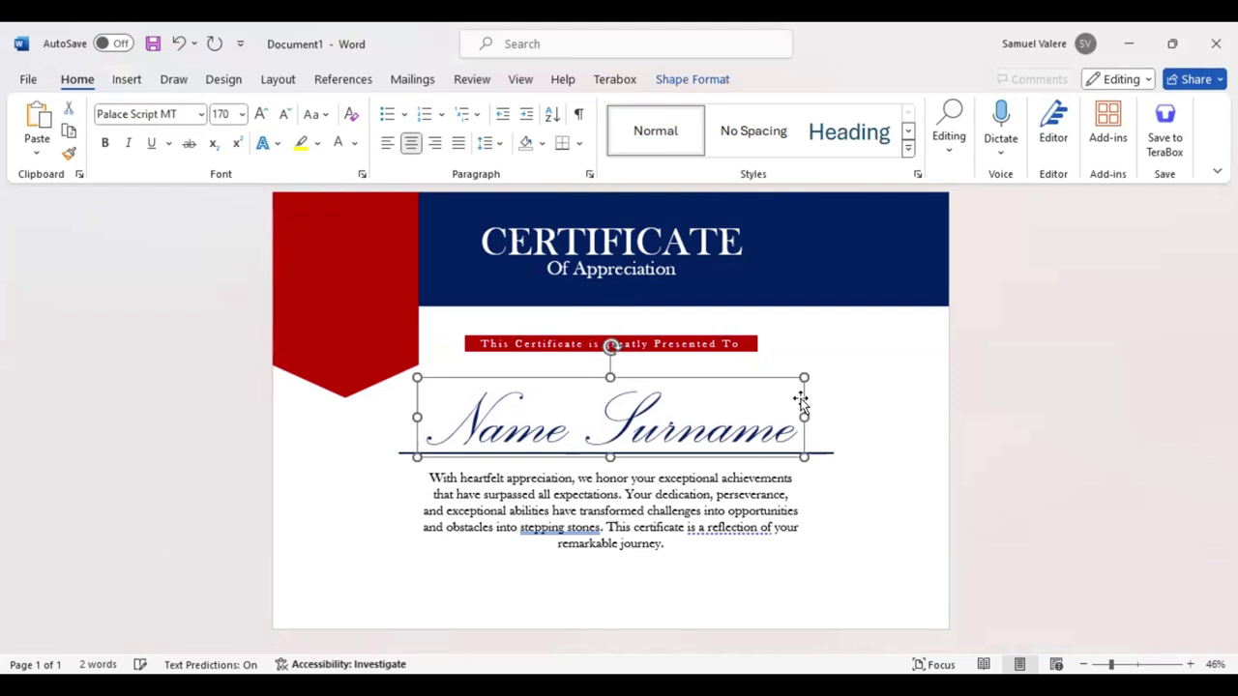
key("Up")
key("Up")
key("Up")
key("Escape")
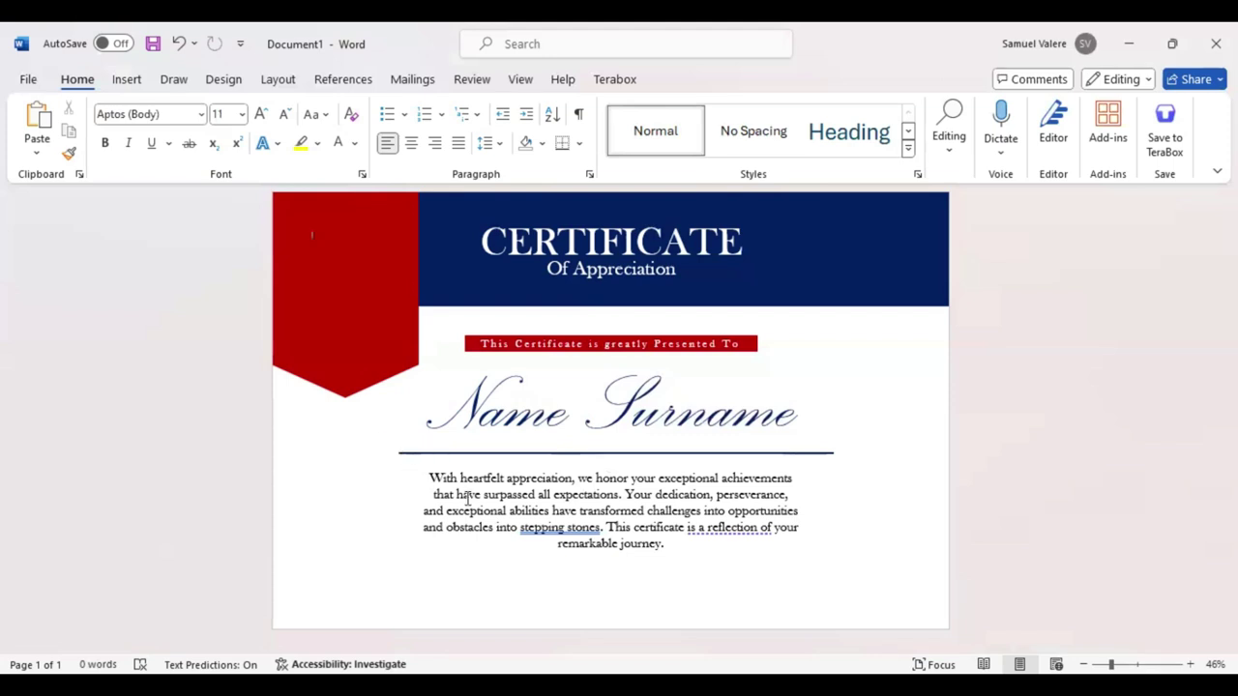
Step: Nudge the navy line under the name up two steps
left_click(474, 537)
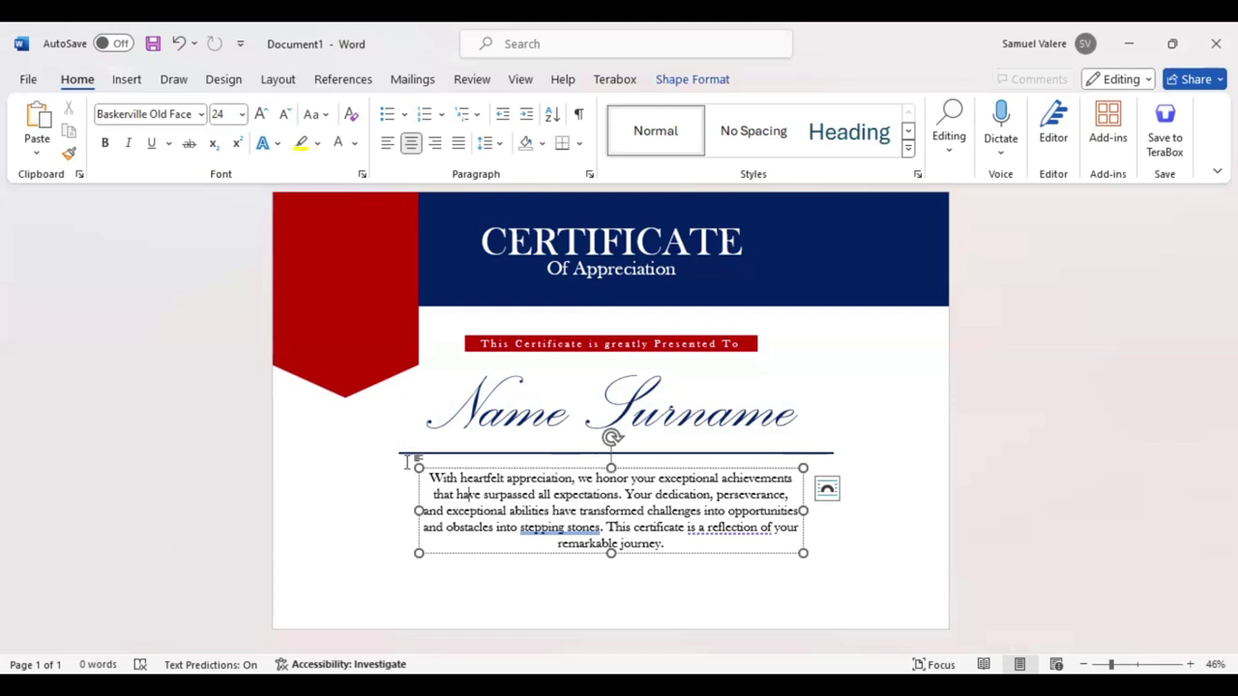
left_click(406, 452)
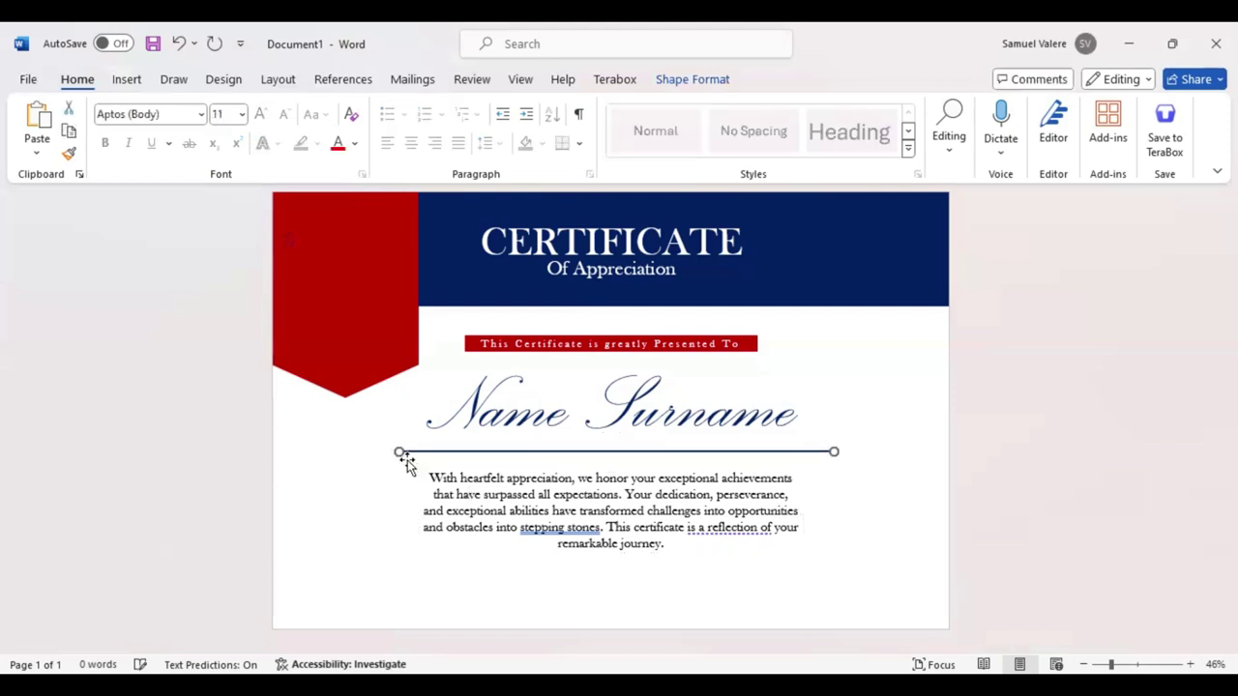
key("Up")
key("Up")
key("Up")
key("Up")
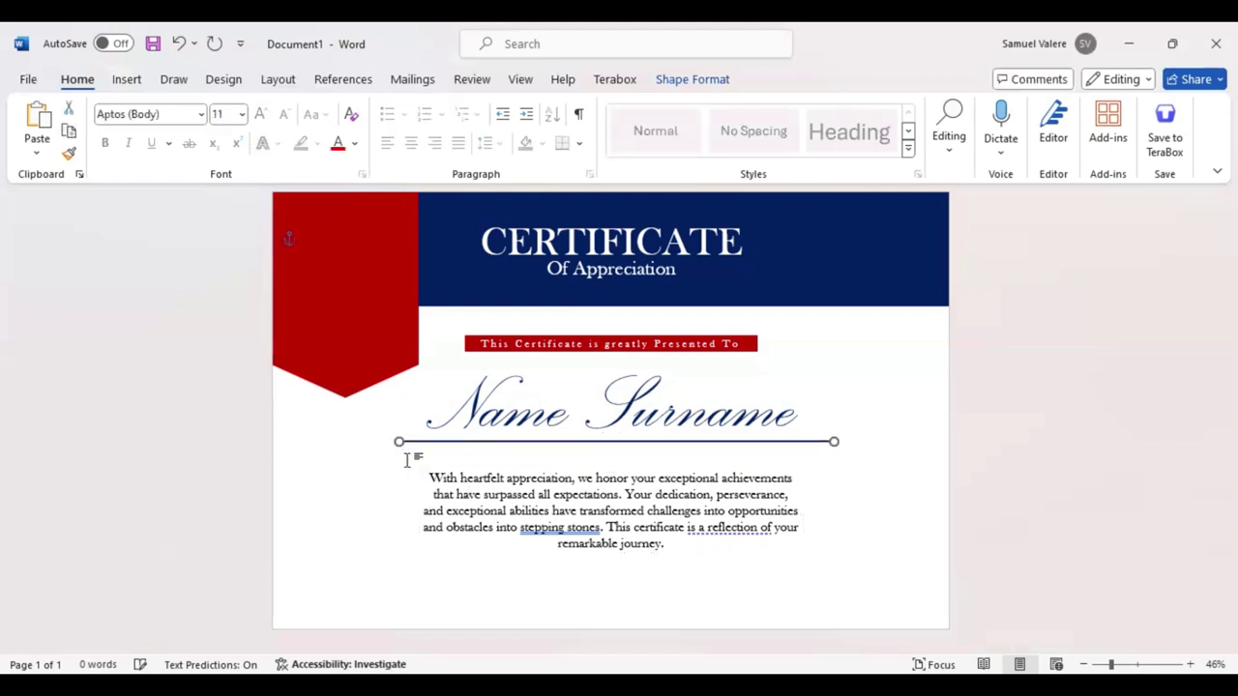
key("Up")
key("Up")
key("Up")
key("Up")
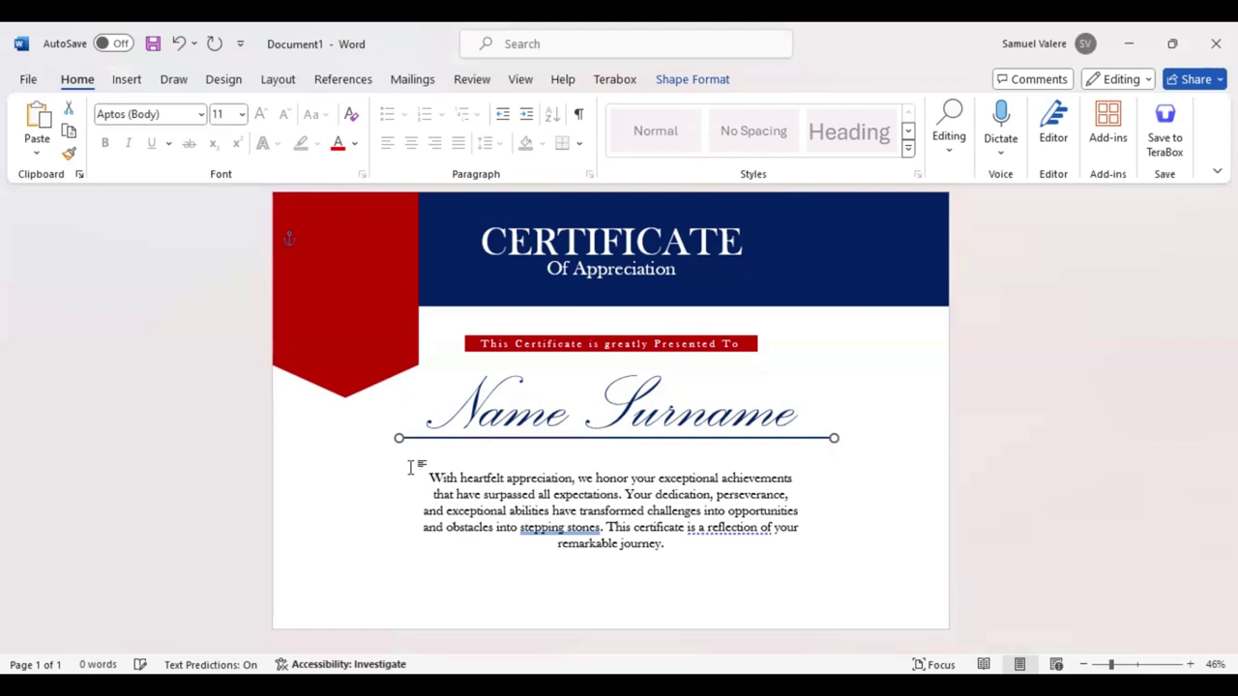
Step: Nudge the body paragraph box up three steps
left_click(477, 561)
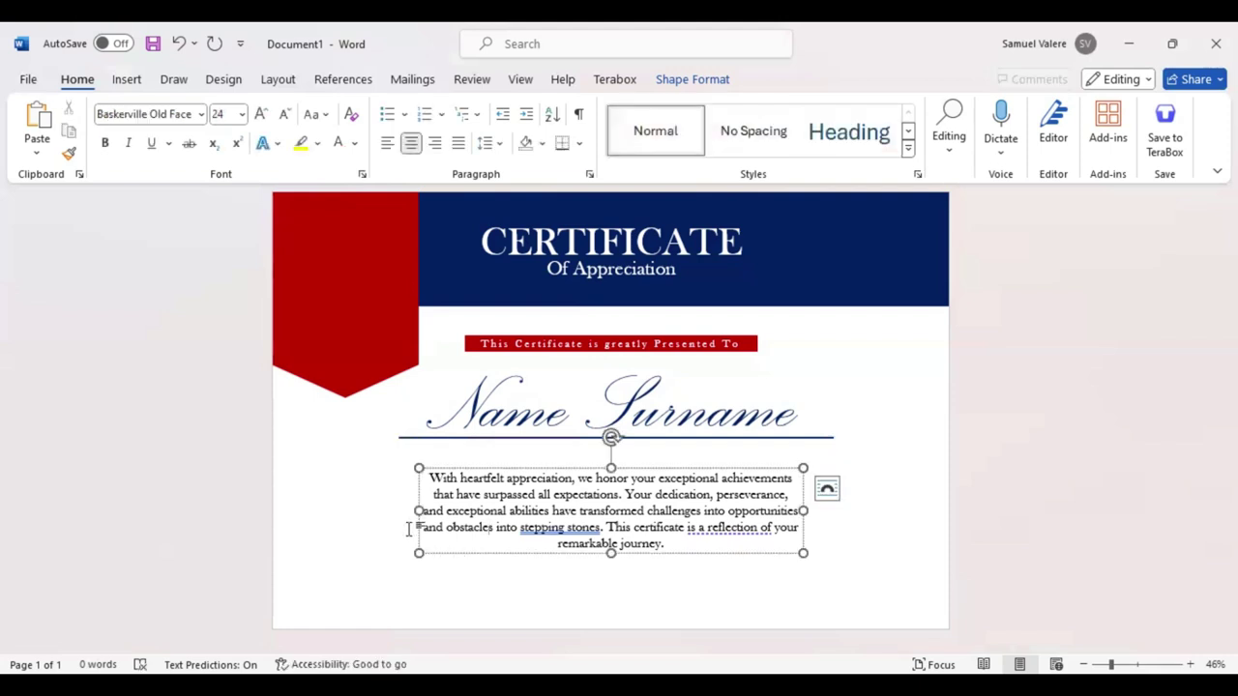
key("Escape")
key("Up")
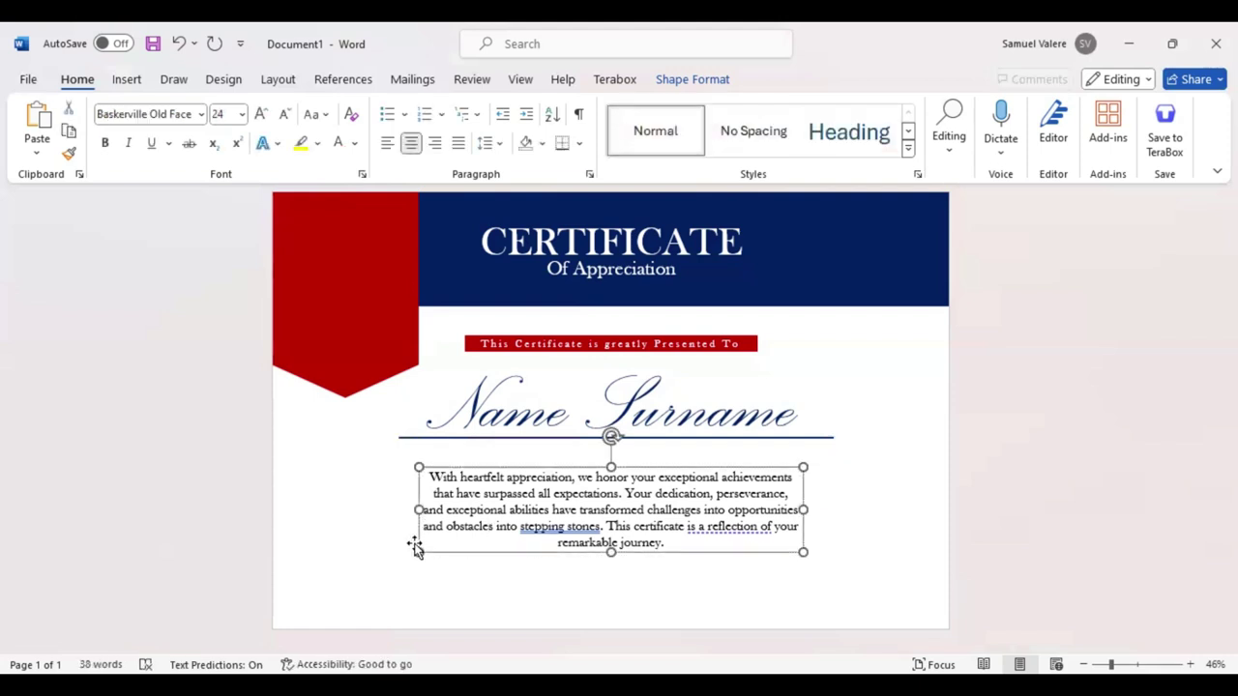
key("Up")
key("Up")
key("Up")
key("Up")
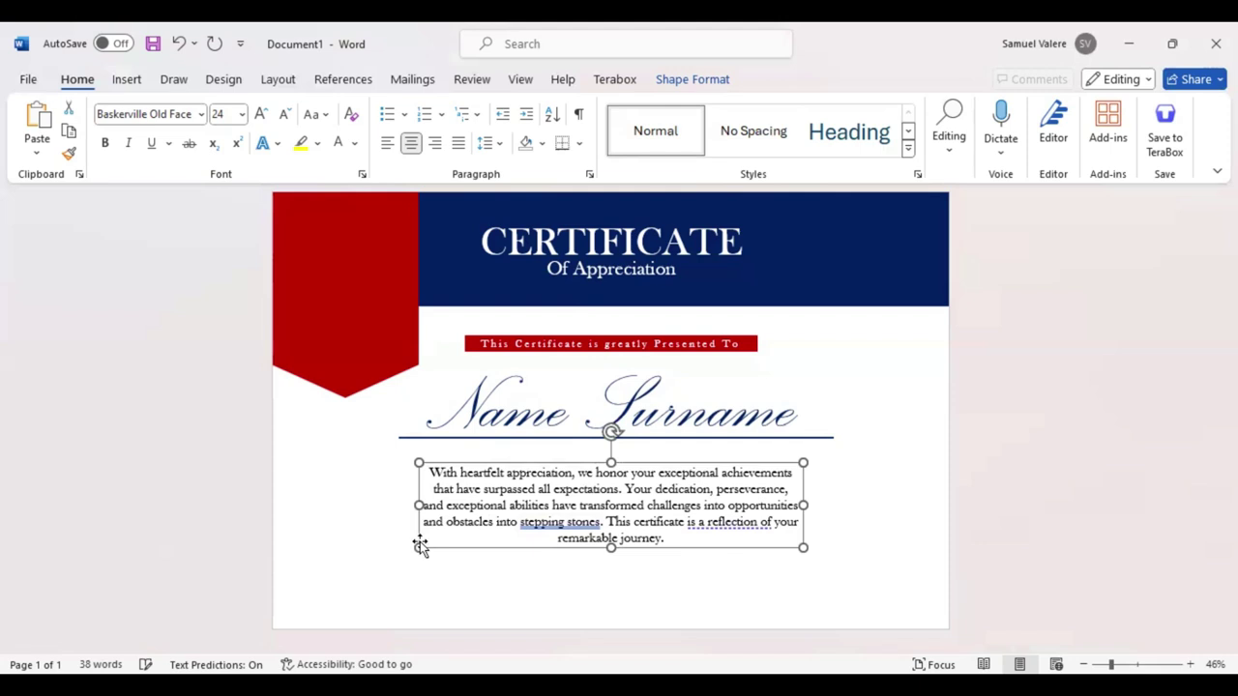
key("Up")
Step: Draw a small text box at the bottom left of the page and type Date
left_click(127, 81)
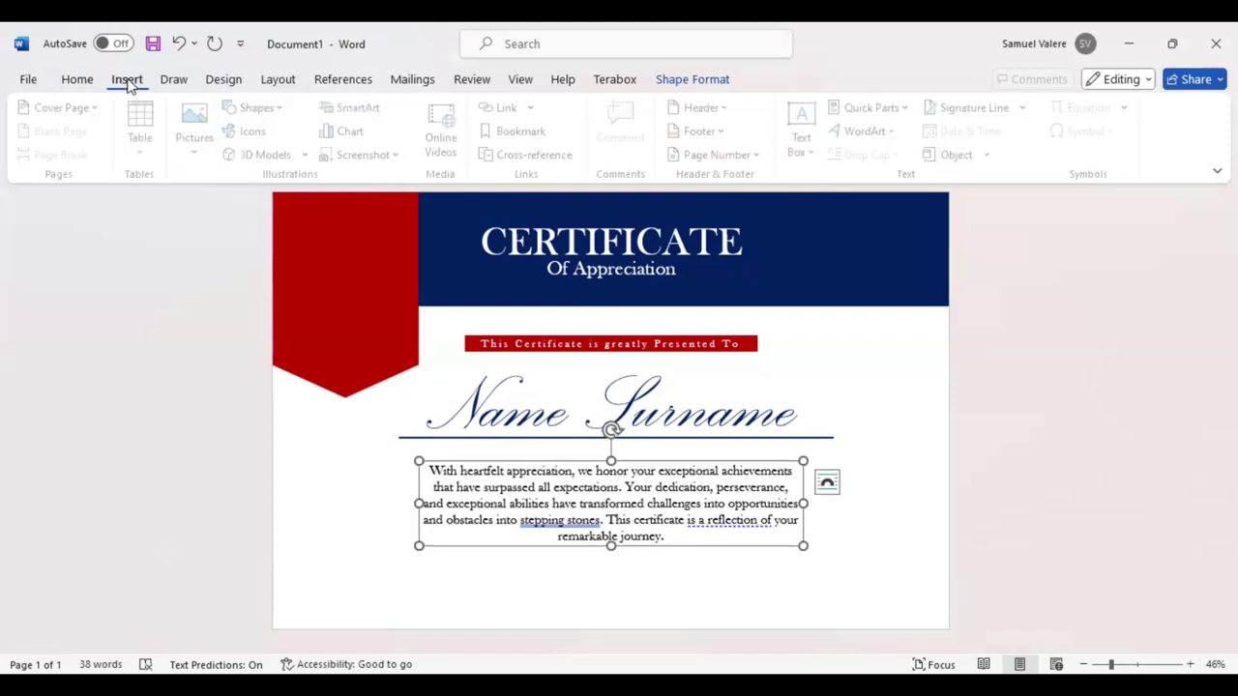
left_click(281, 109)
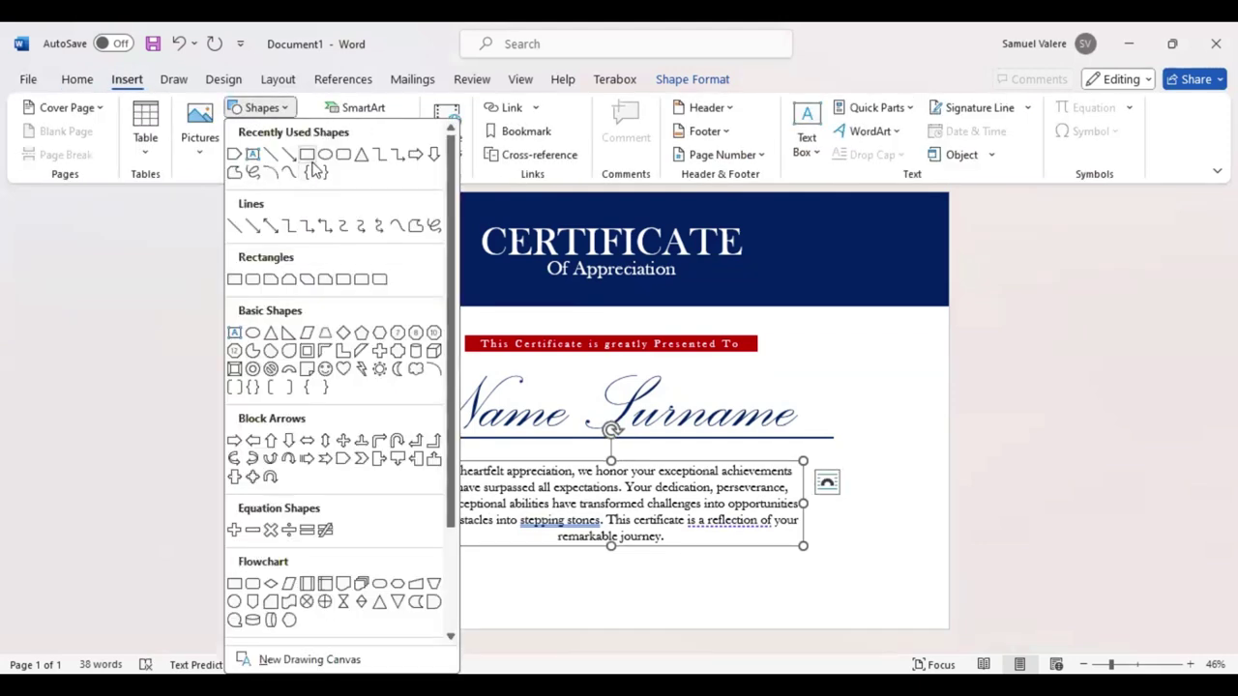
left_click(234, 333)
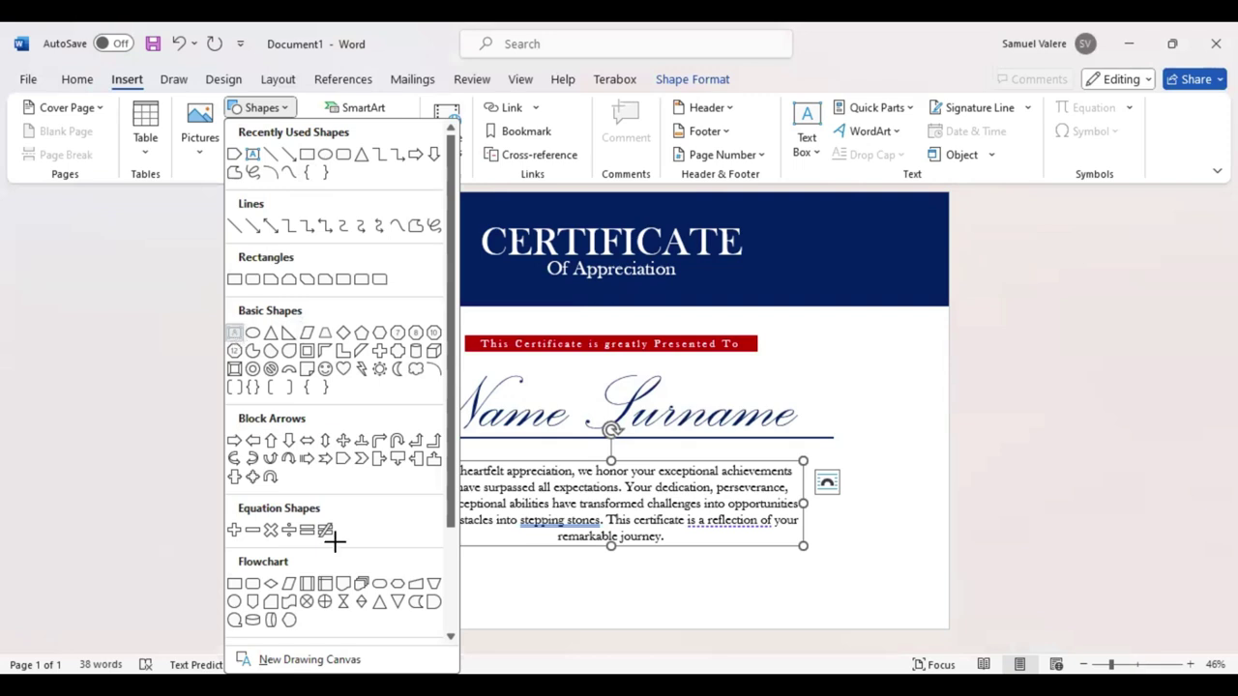
mouse_move(407, 590)
left_mouse_down()
mouse_move(483, 615)
mouse_move(394, 596)
left_mouse_up()
type("Date")
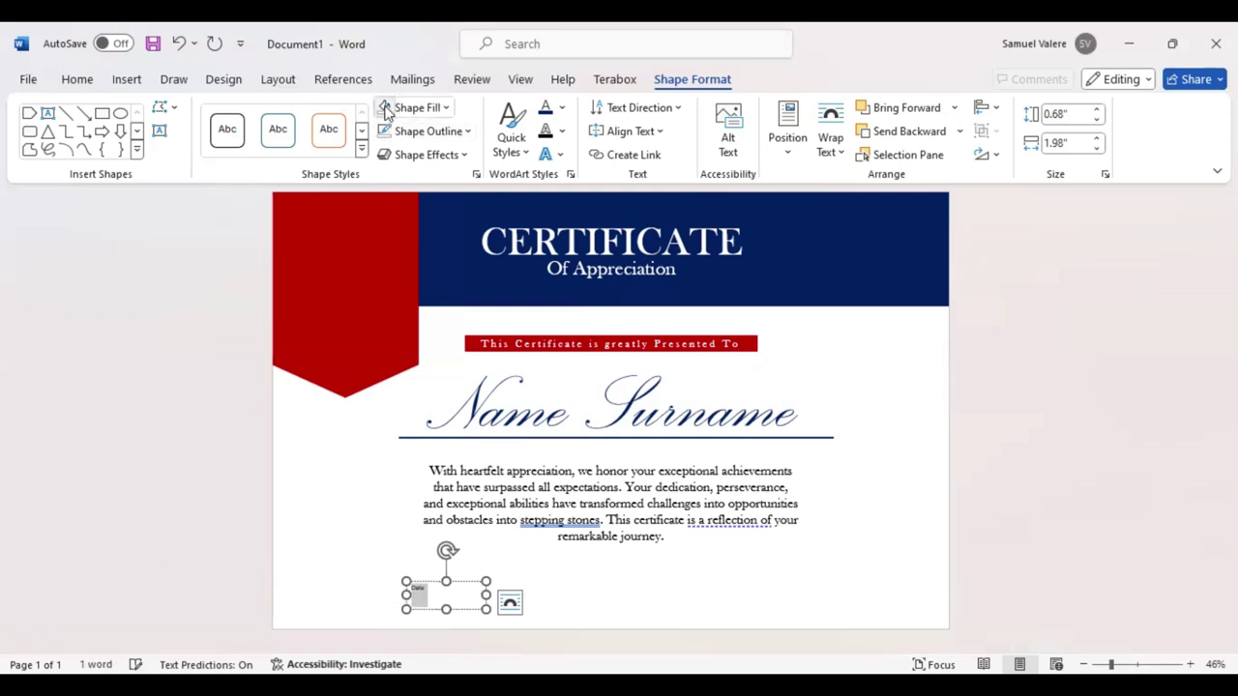
Step: Format the label as Baskerville Old Face uppercase DATE, shorten the box and place a copy at bottom right
left_click(77, 79)
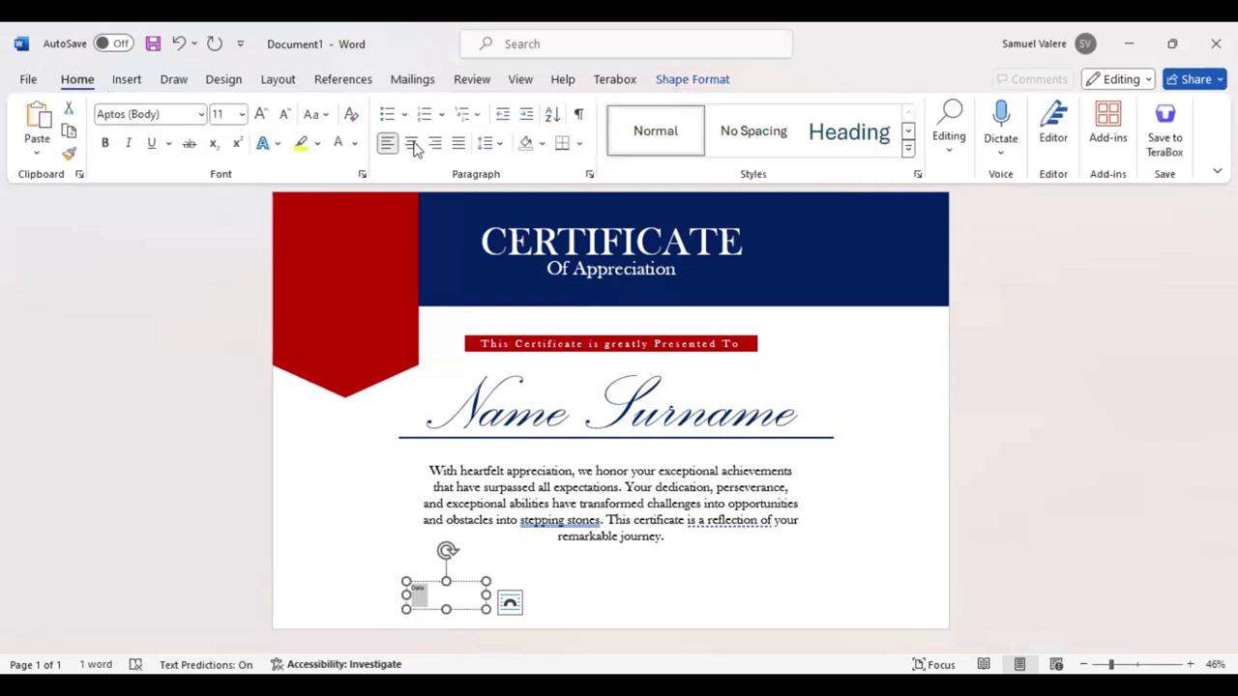
left_click(182, 116)
type("Baskerville Old Face")
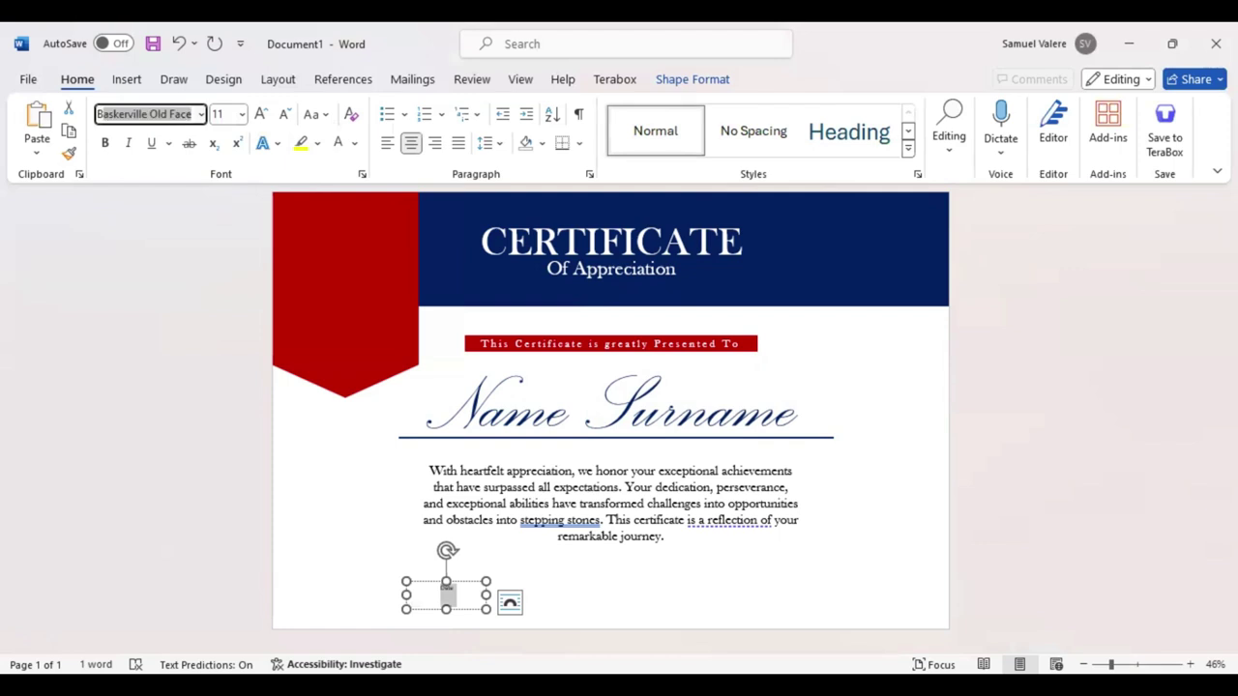
key("Return")
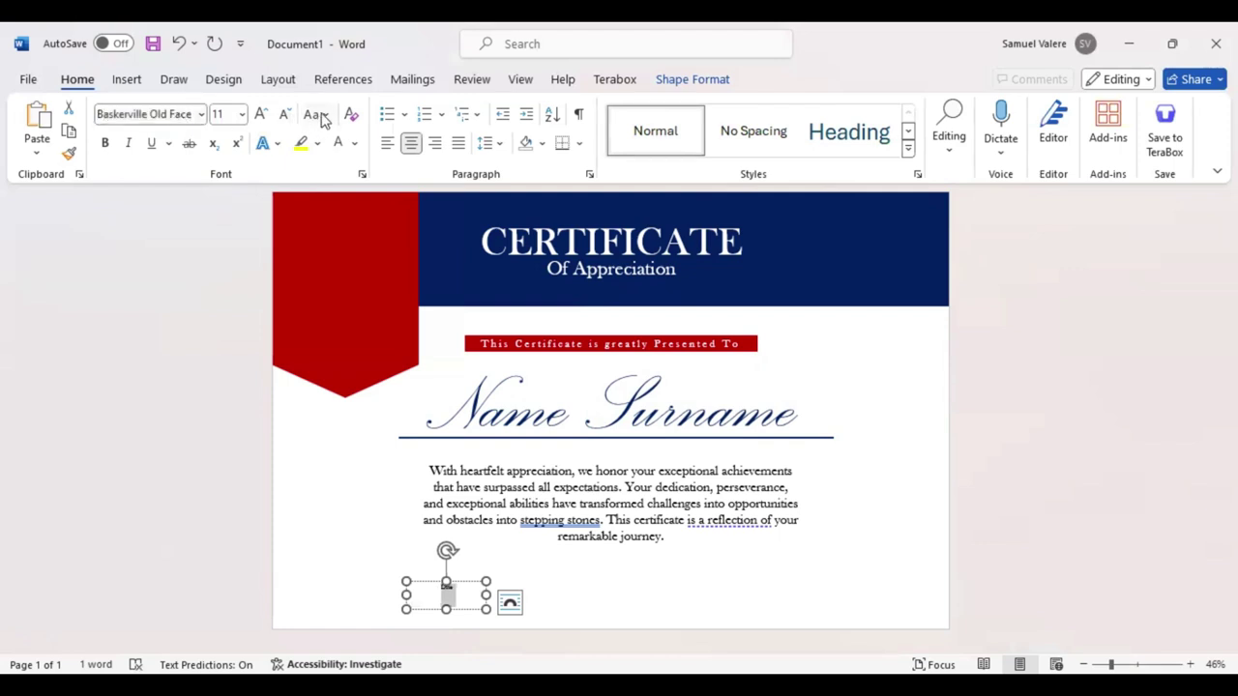
left_click(322, 115)
left_click(358, 187)
left_click(260, 114)
left_click(261, 113)
left_click_drag(445, 612, 445, 599)
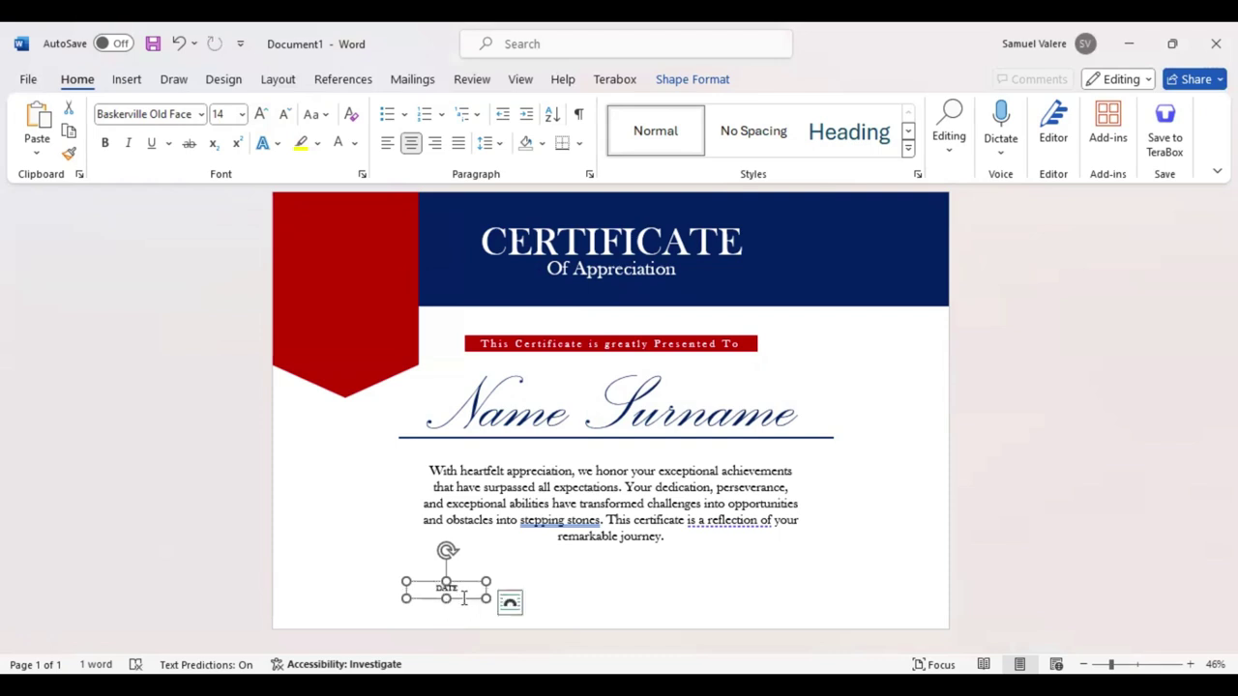
left_click_drag(464, 614, 811, 606)
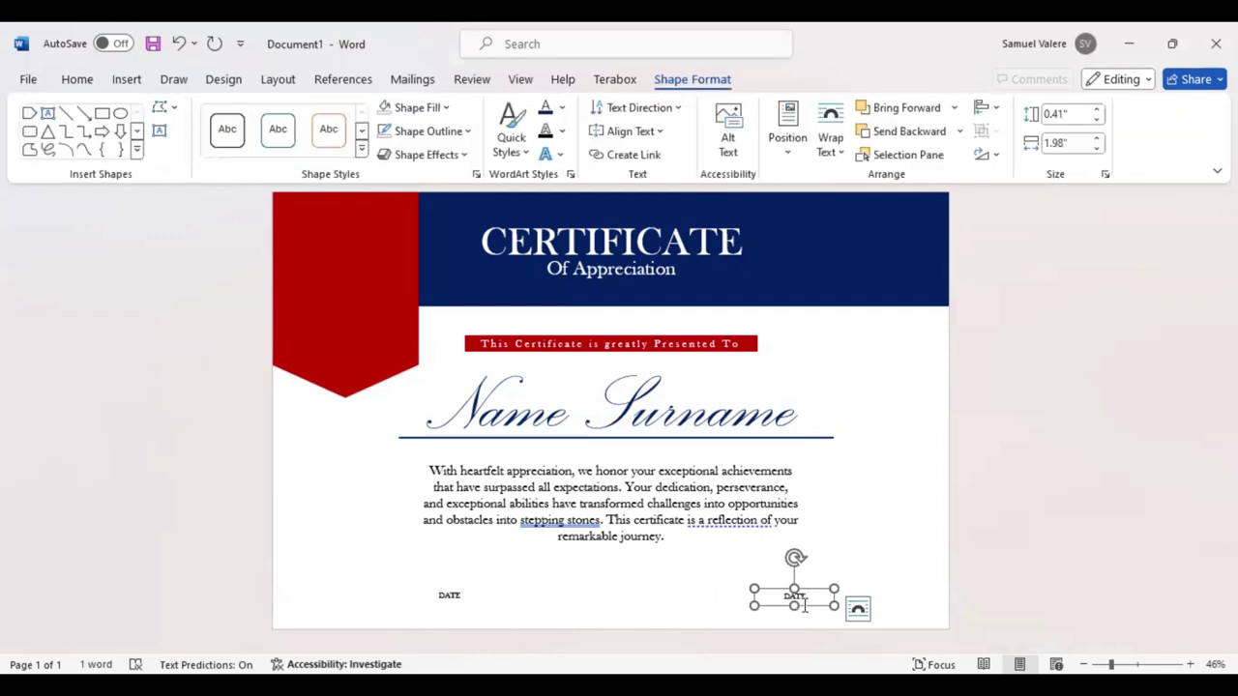
Step: Replace the right-hand copy's text with Signature and change it to uppercase SIGNATURE
left_click_drag(804, 600, 767, 616)
key("Delete")
type("Signature")
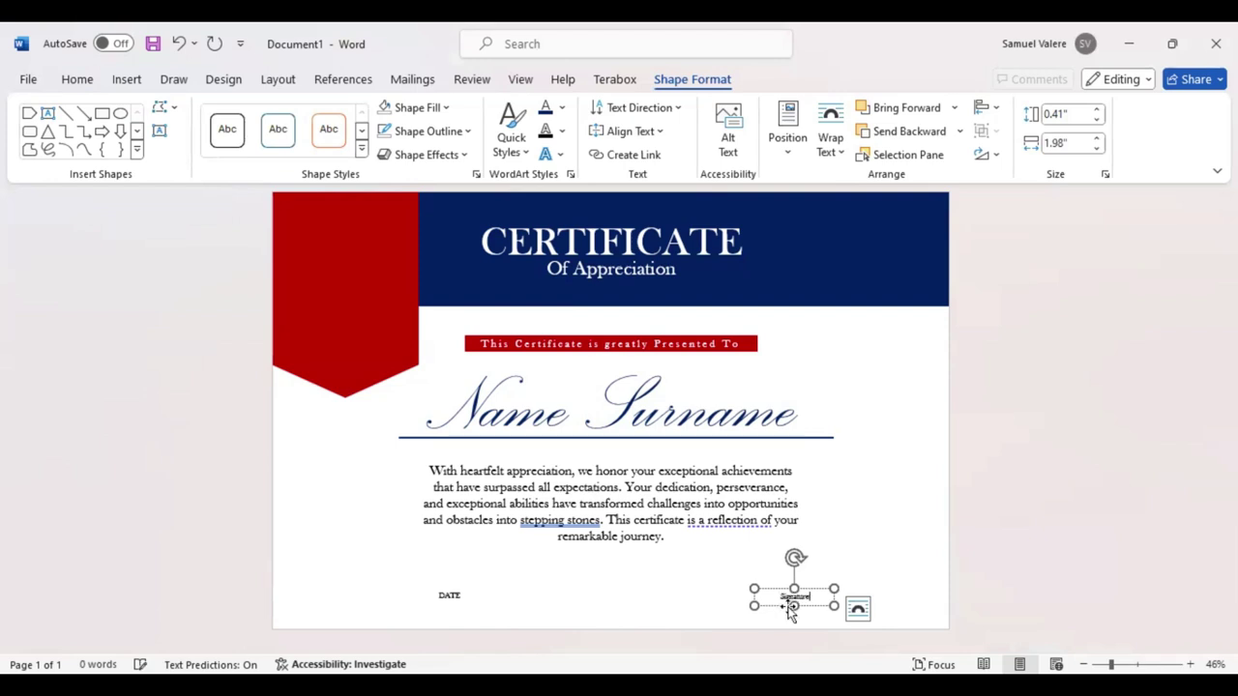
left_click_drag(808, 598, 782, 607)
double_click(782, 607)
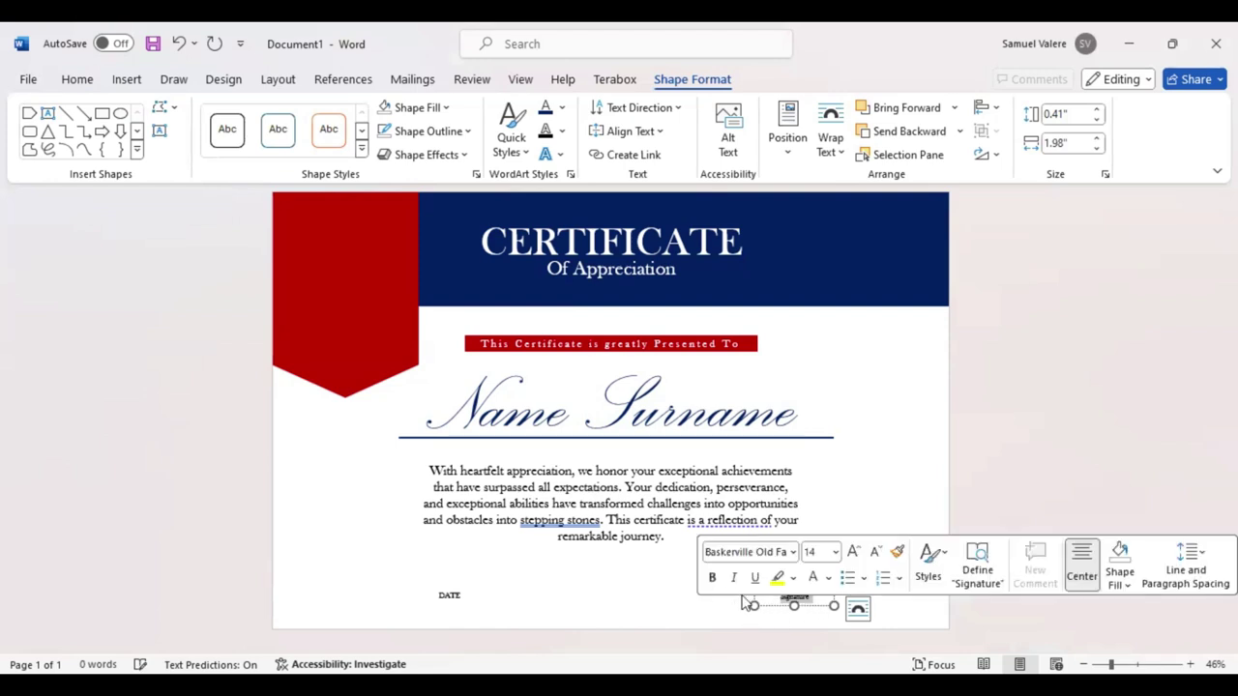
left_click(76, 82)
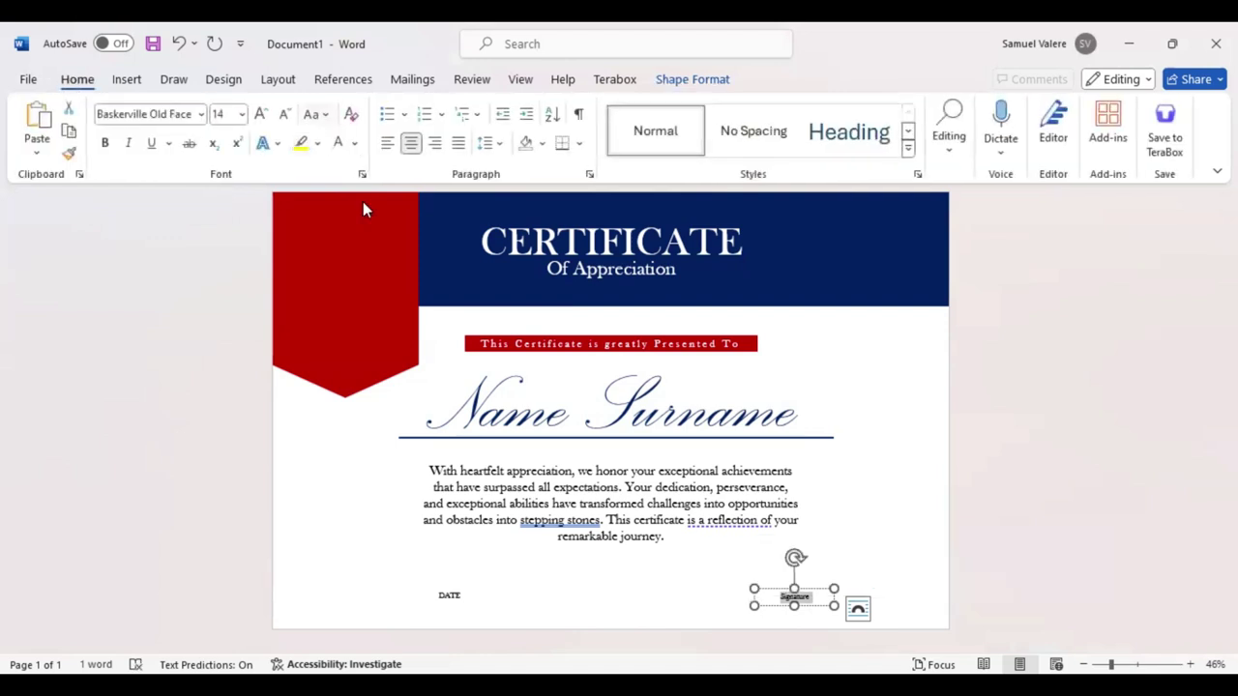
left_click(311, 114)
left_click(363, 188)
Step: Select the DATE and SIGNATURE labels together and shift them slightly left
left_click(768, 606)
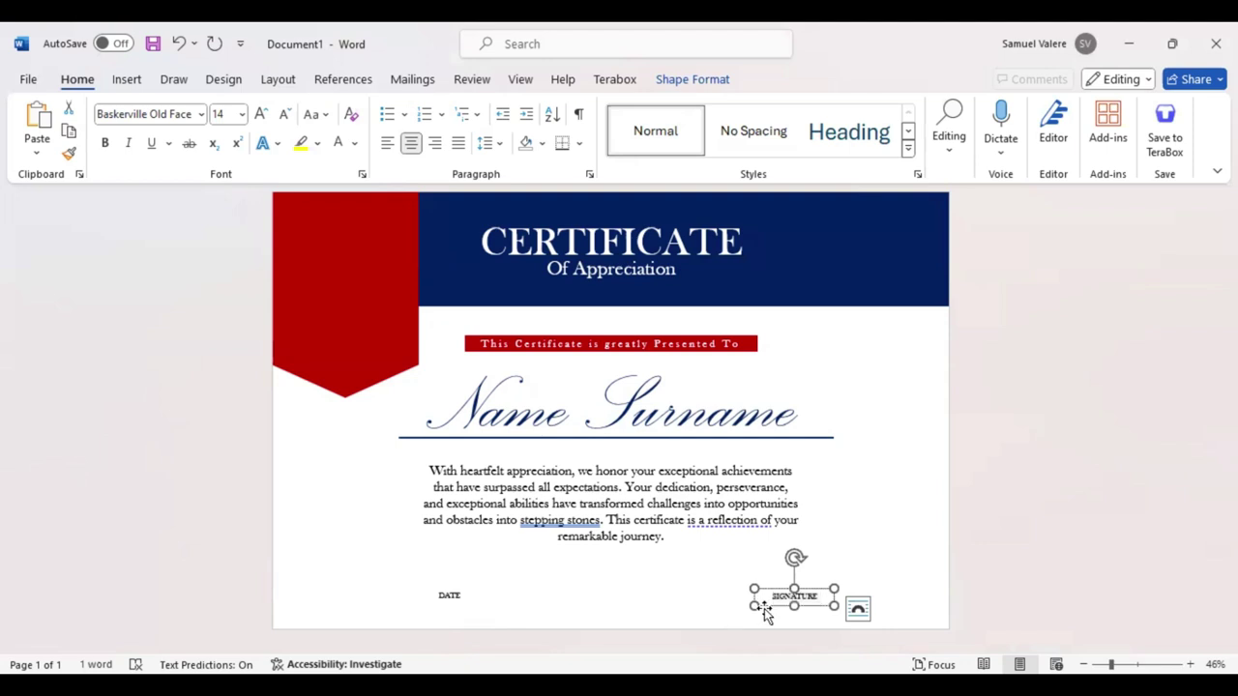
left_click(468, 602, "shift")
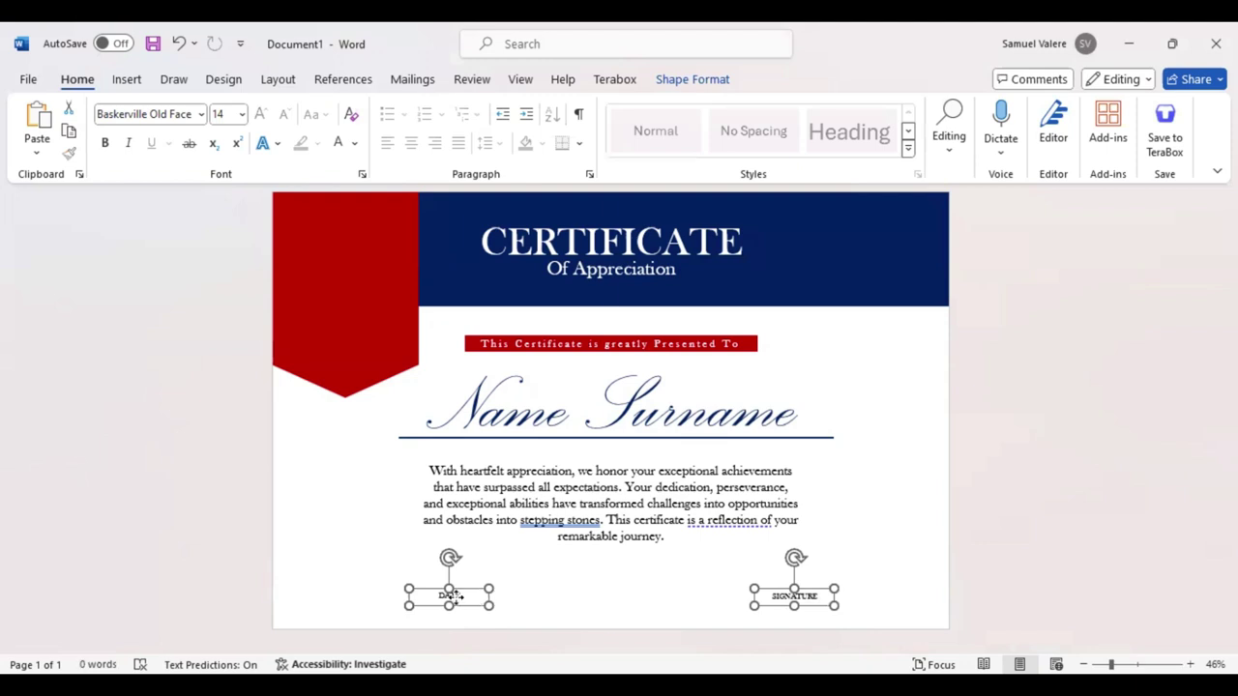
left_click_drag(481, 600, 455, 598)
Step: Draw a horizontal line just above the DATE label and nudge it into place
left_click(126, 81)
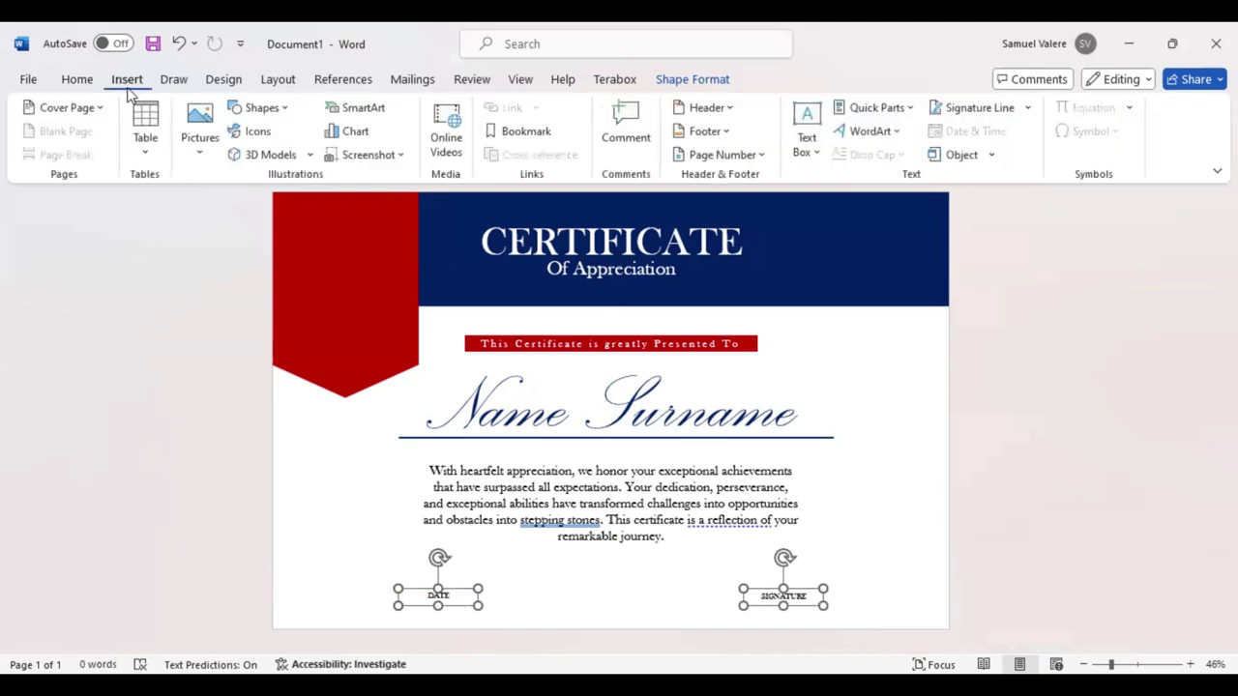
left_click(259, 107)
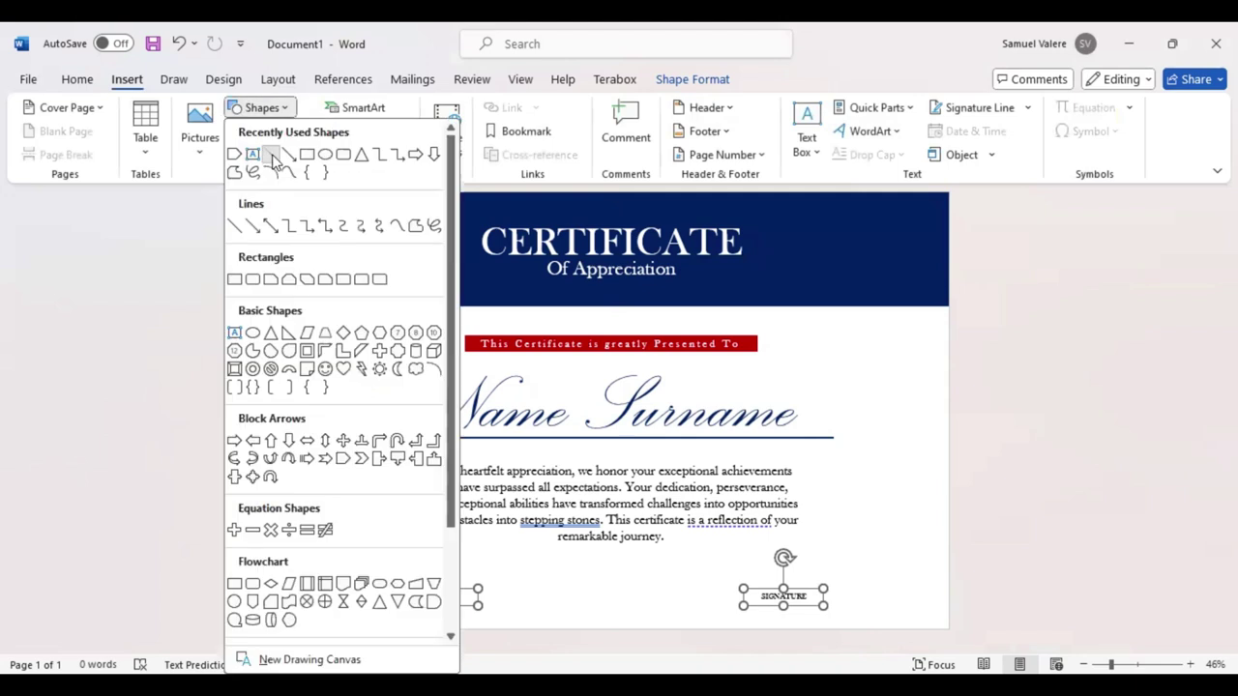
left_click(277, 153)
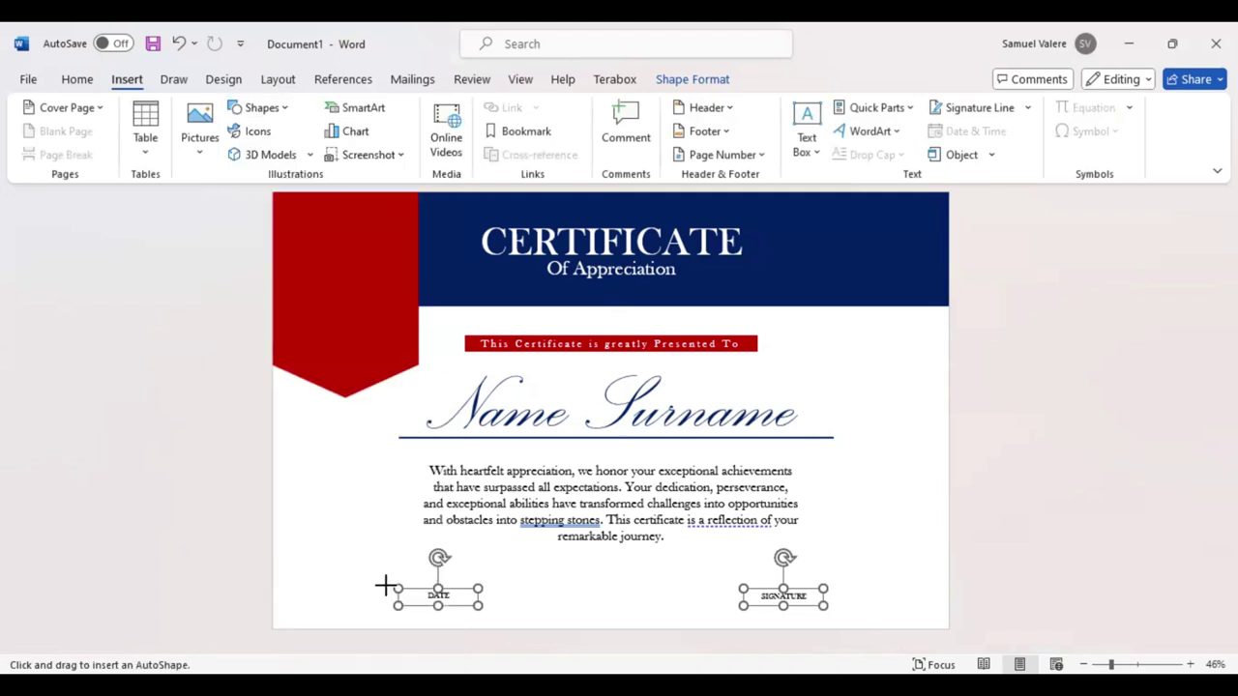
left_click_drag(384, 585, 515, 586)
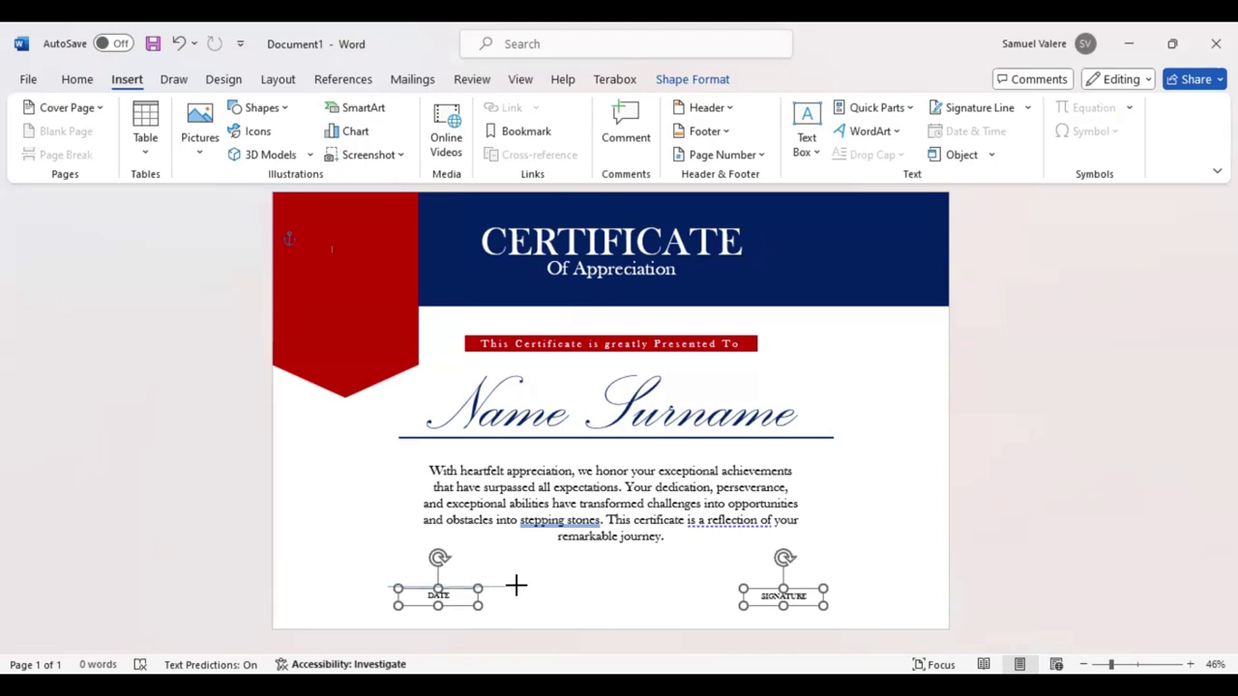
left_click_drag(515, 585, 518, 578)
key("Down")
key("Down")
key("Down")
key("Down")
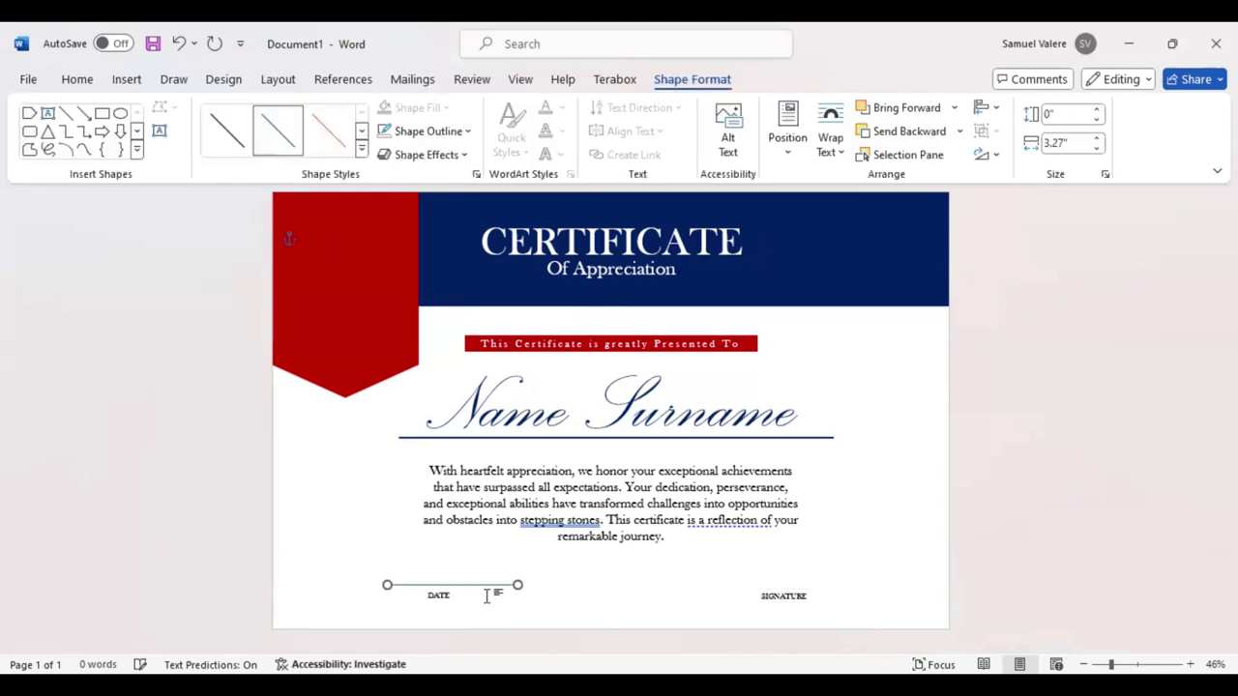
key("Down")
key("Down")
key("Left")
key("Left")
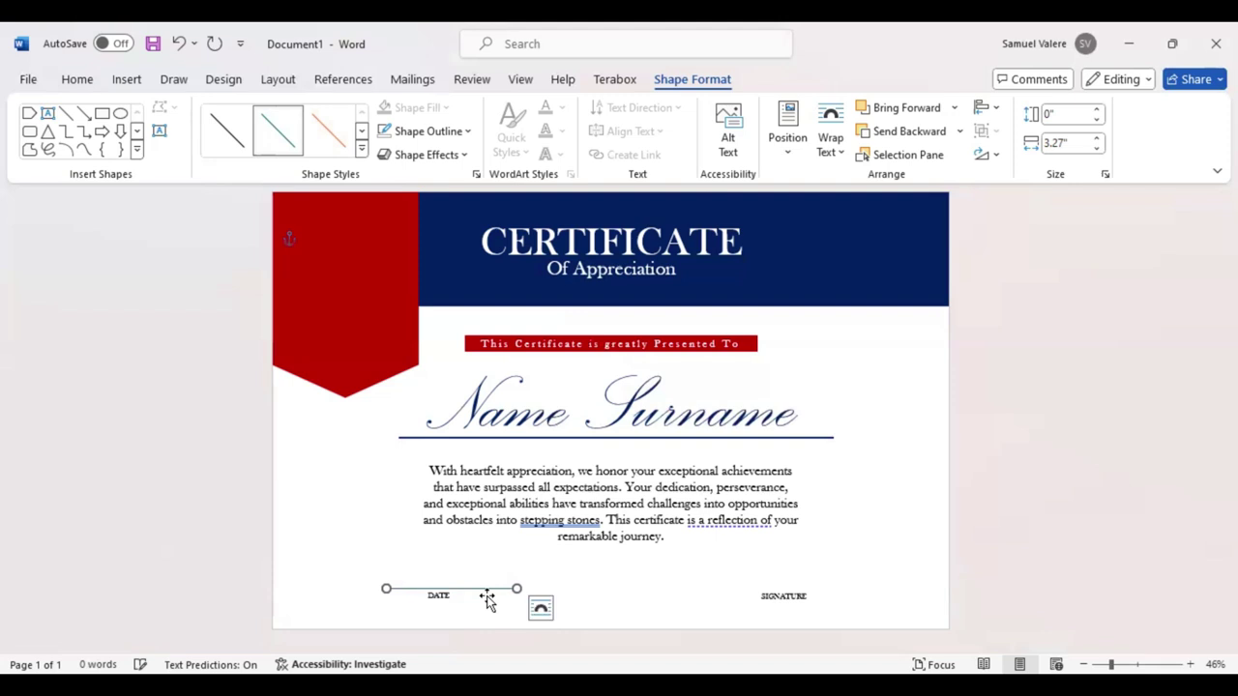
key("Left")
key("Left")
key("Left")
key("Left")
key("Left")
key("Left")
Step: Make the line black and centre its copy above the SIGNATURE label
left_click(468, 130)
left_click(402, 219)
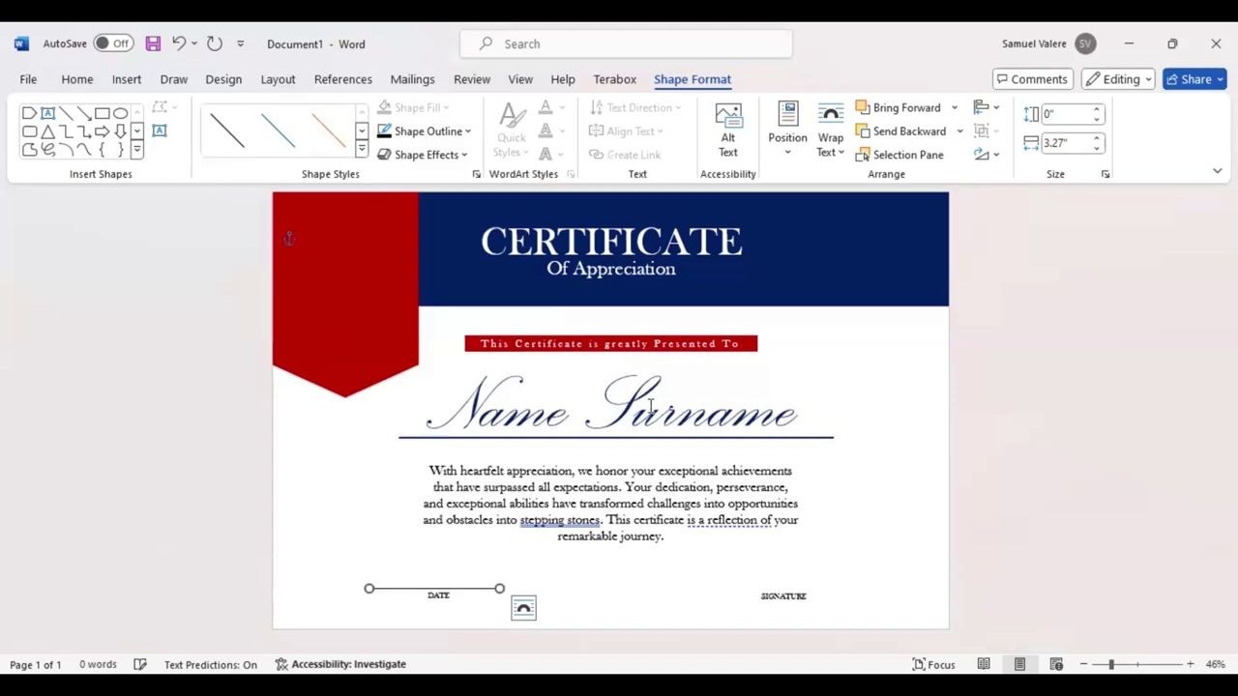
key("Right")
key("Right")
key("Right")
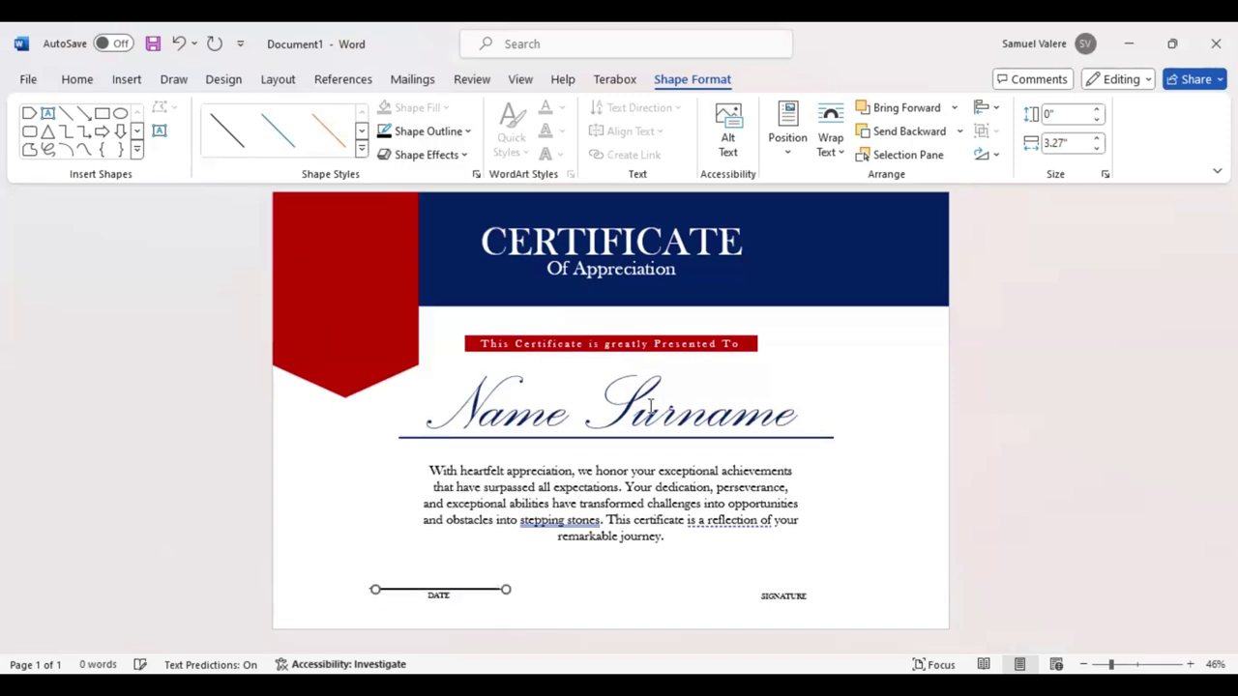
key("Right")
key("Right")
key("Right")
key("Right")
key("Right")
key("Right")
key("Right")
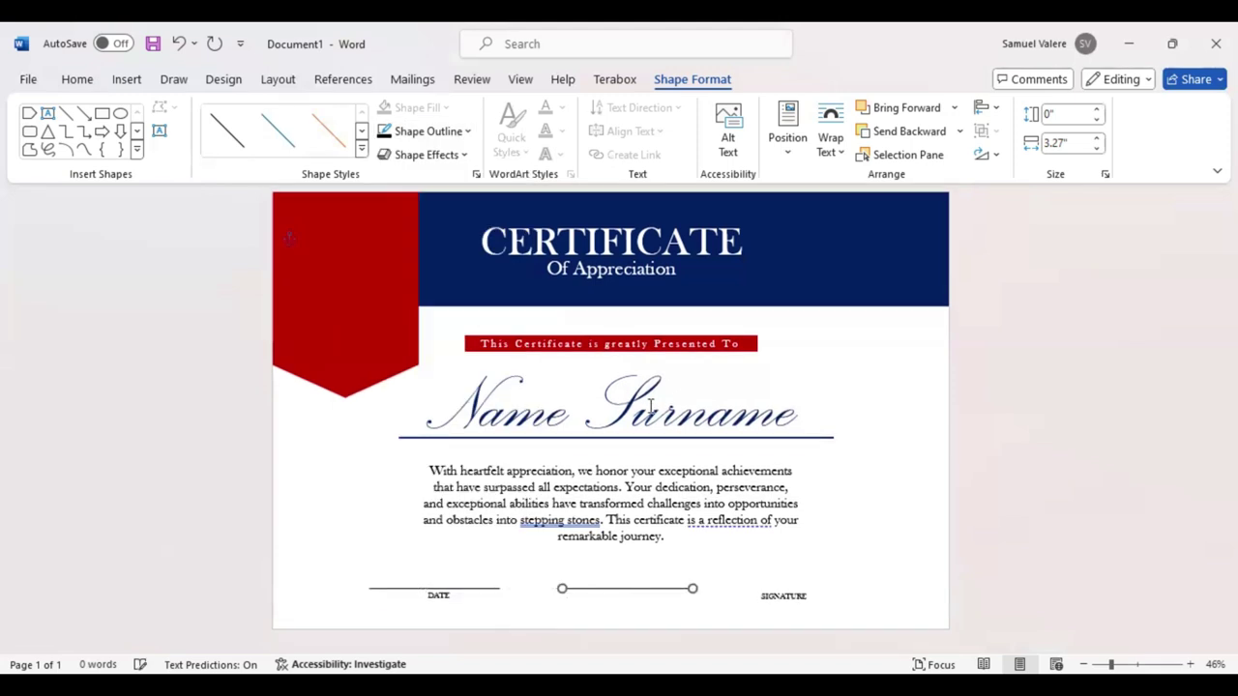
key("Right")
key("Right")
key("Right")
key("Right")
key("Right")
key("Right")
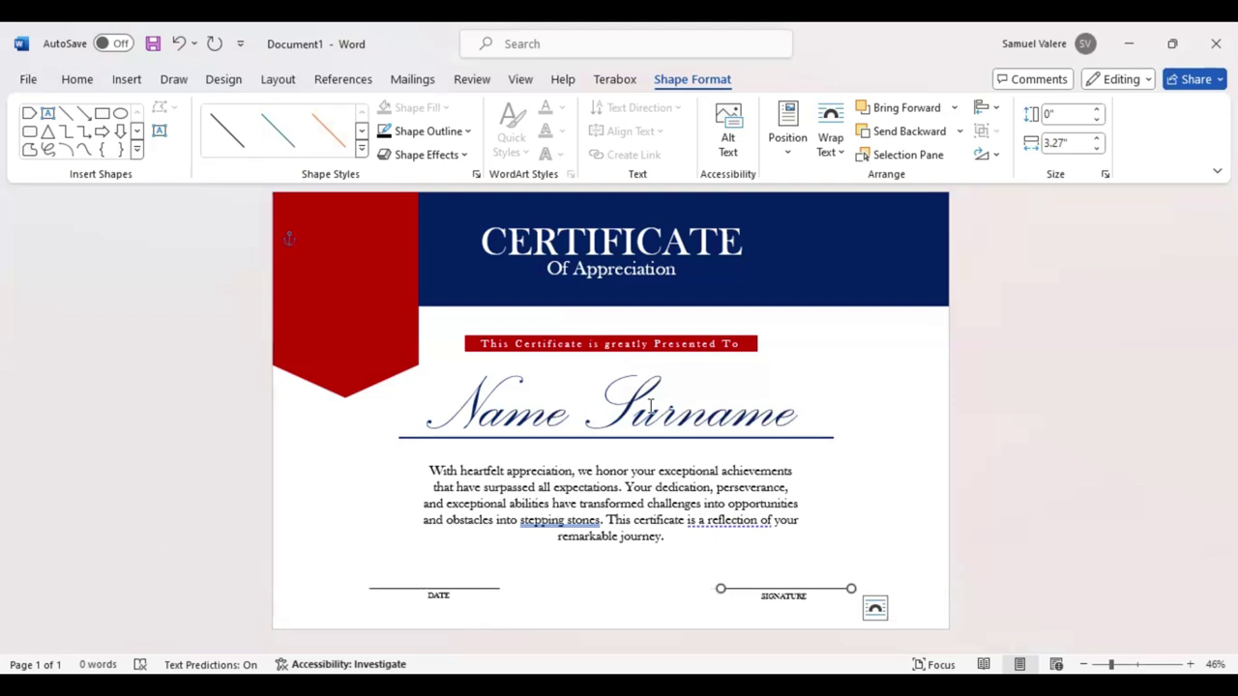
key("Right")
Step: Draw a text box reading Best on the red ribbon, with no outline and no fill
left_click(83, 83)
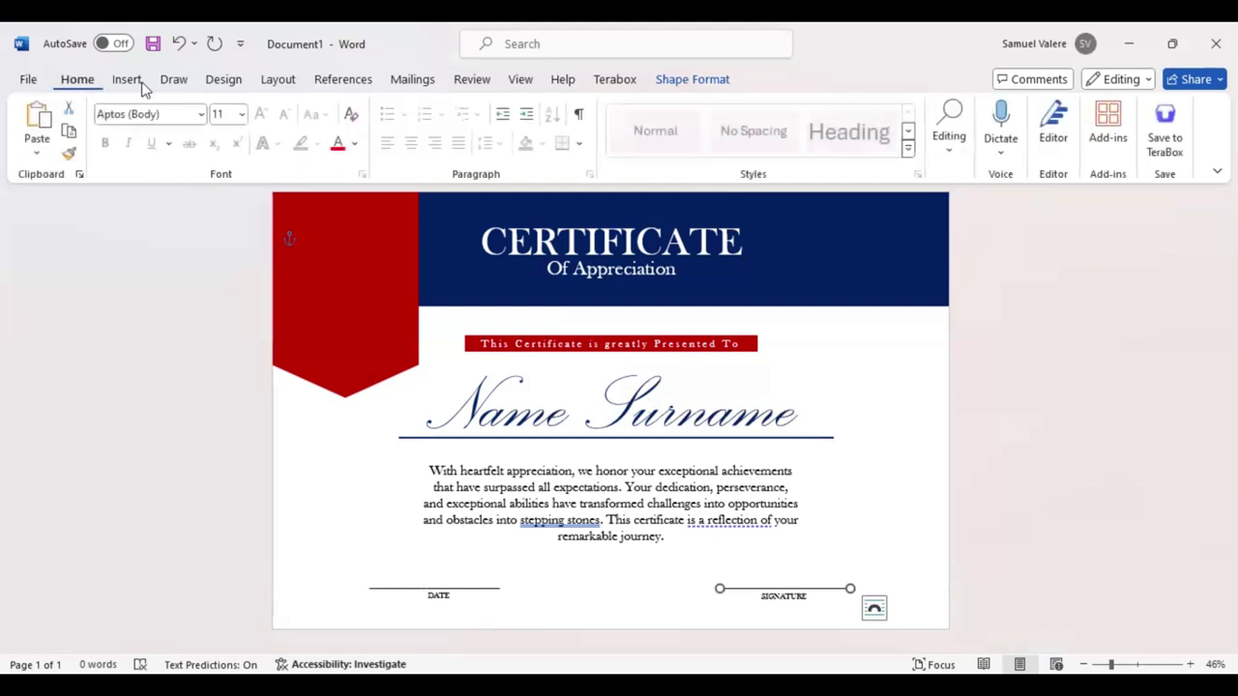
left_click(124, 82)
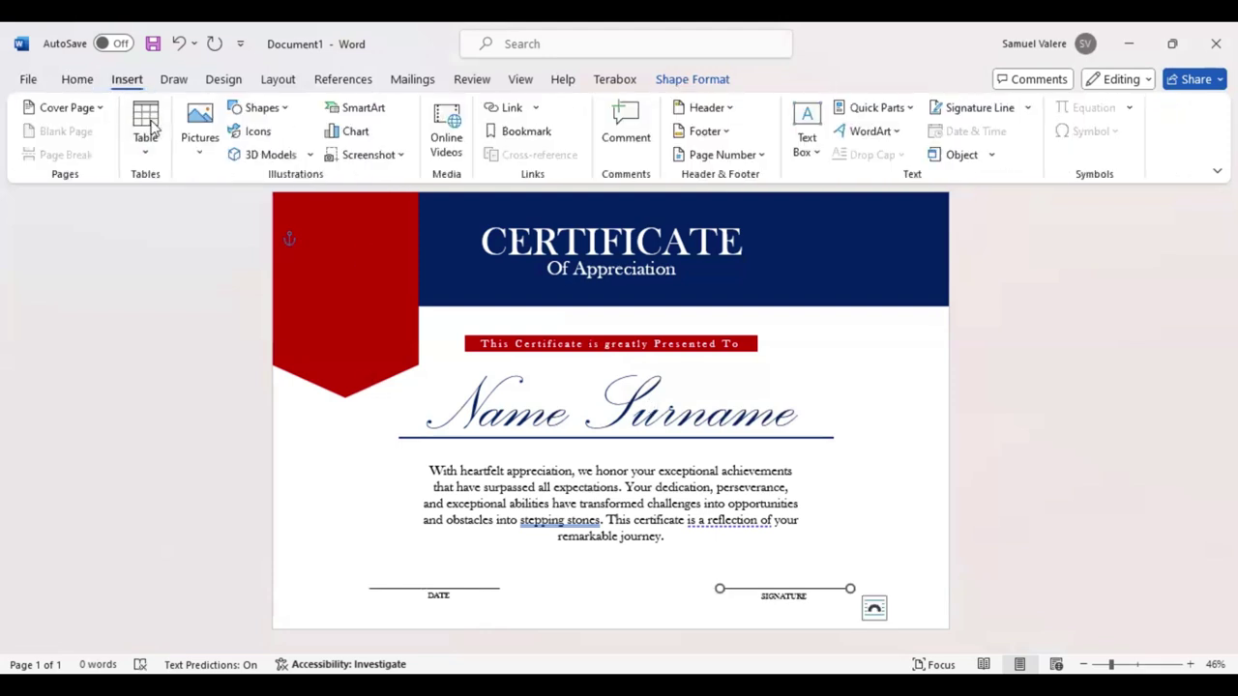
left_click(263, 110)
left_click(252, 155)
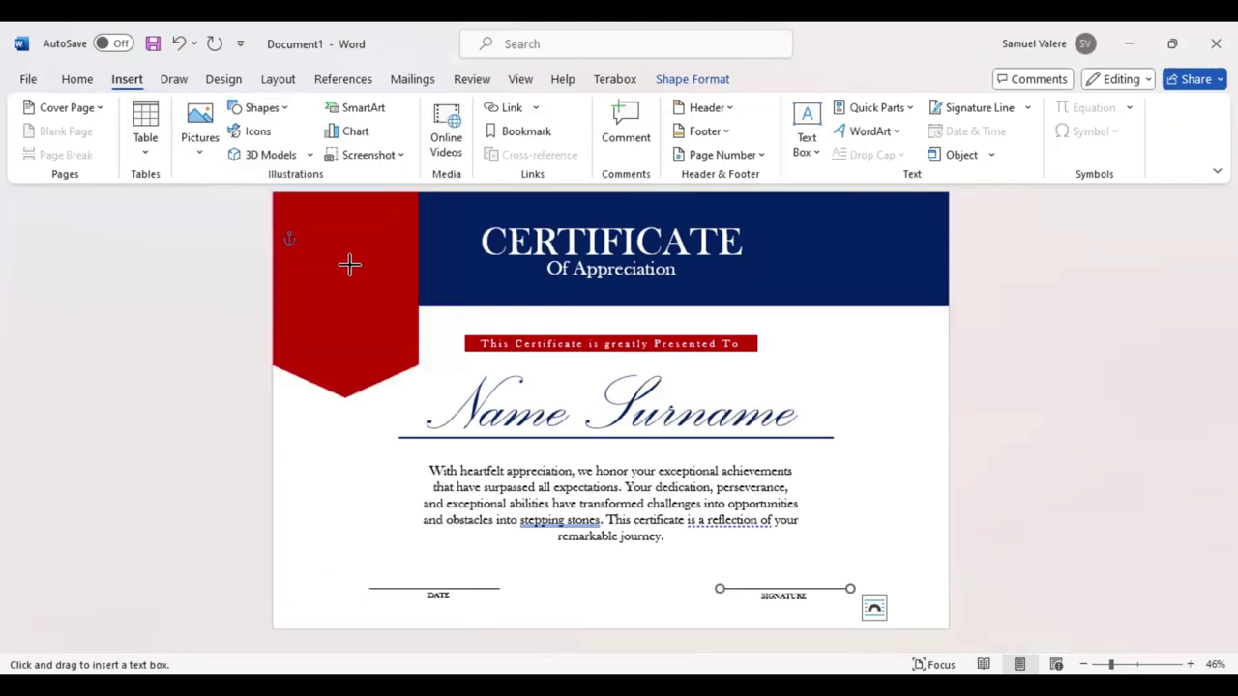
left_click_drag(306, 257, 397, 278)
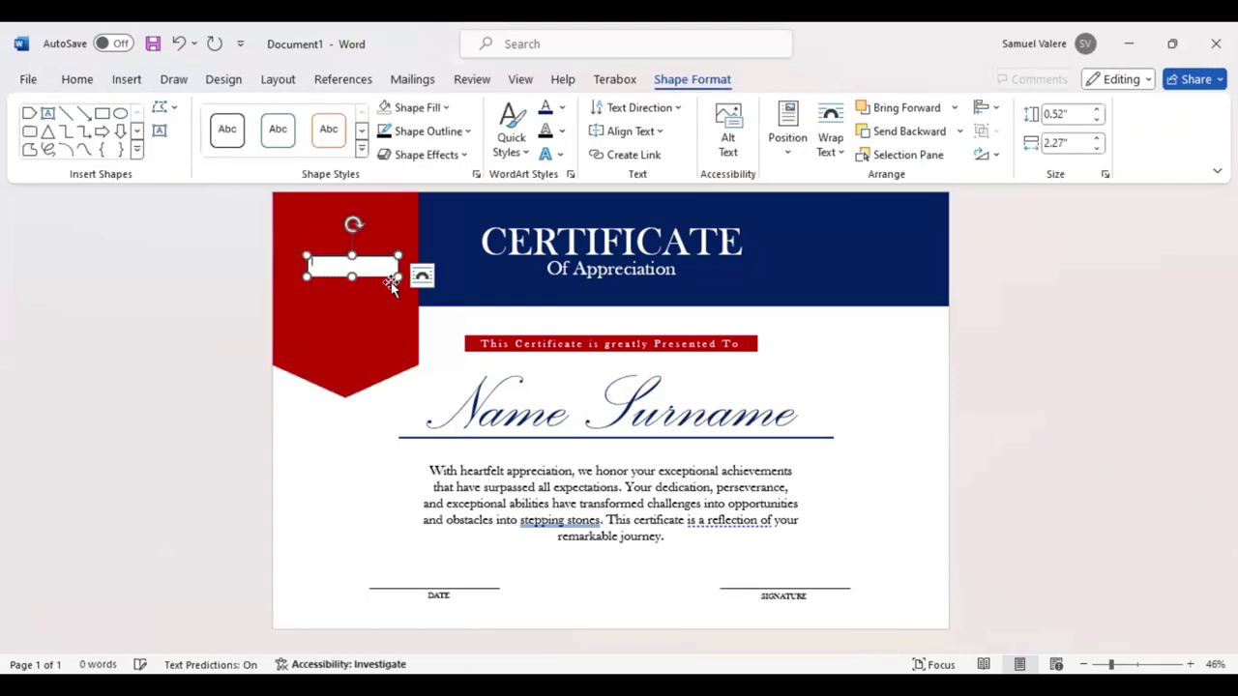
double_click(316, 264)
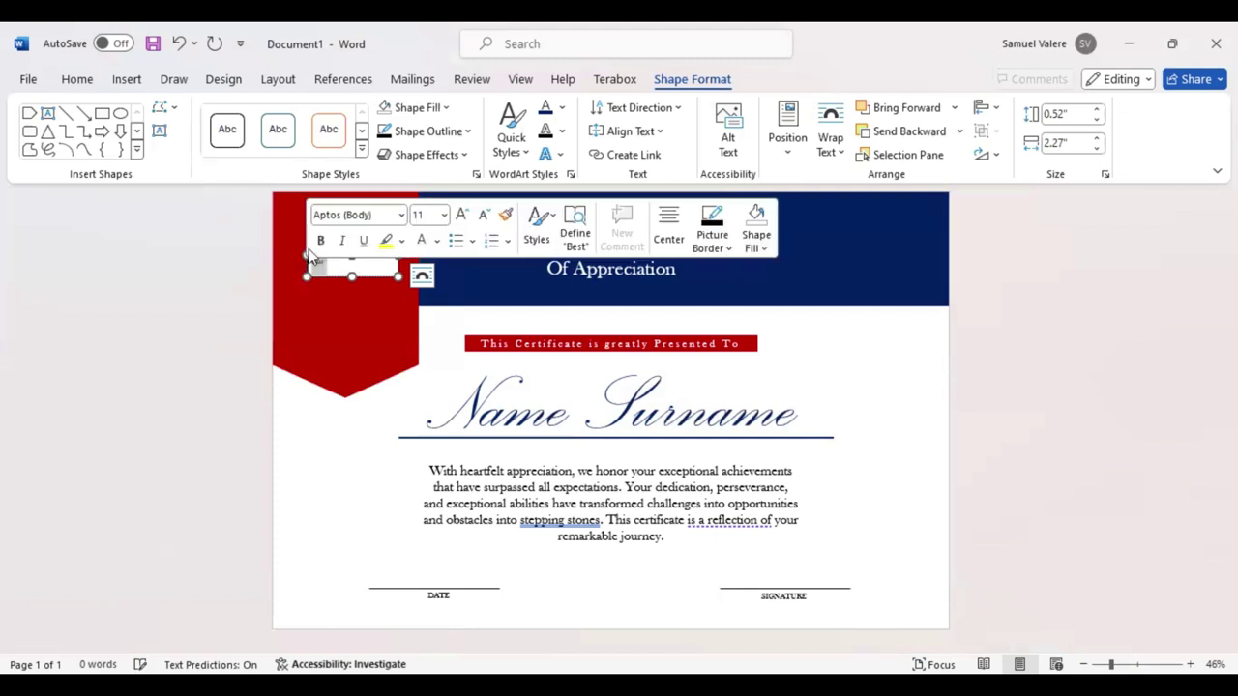
left_click(467, 131)
left_click(397, 372)
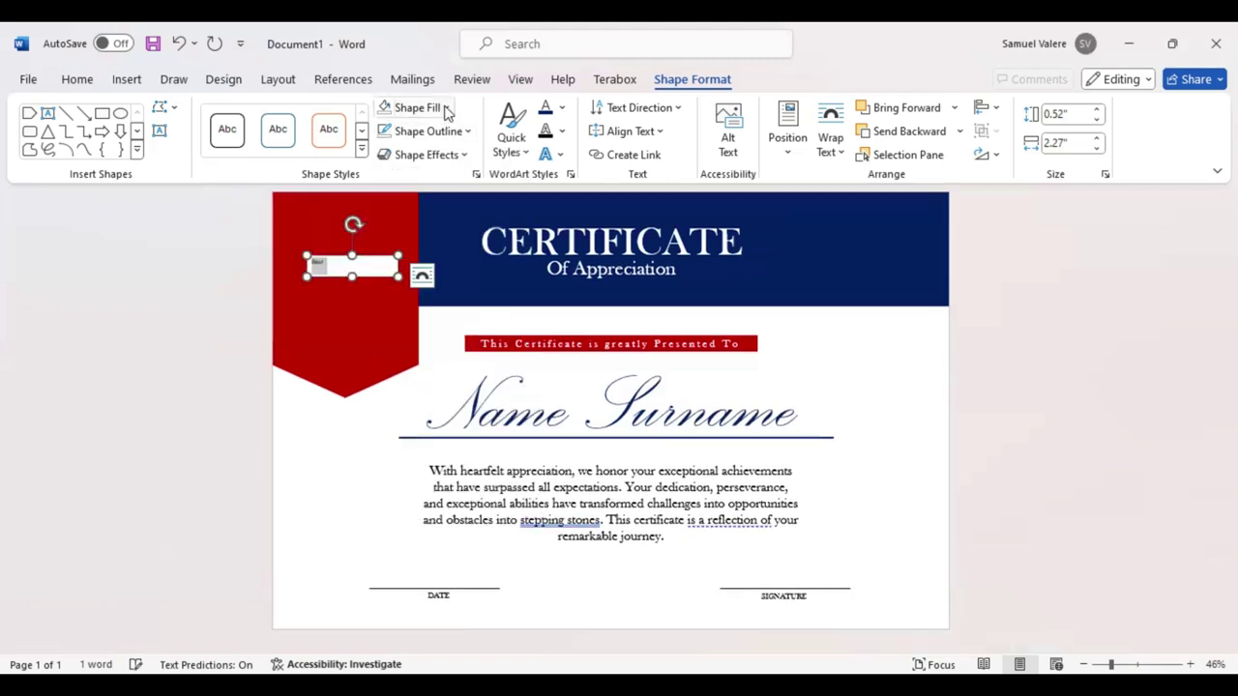
left_click(387, 109)
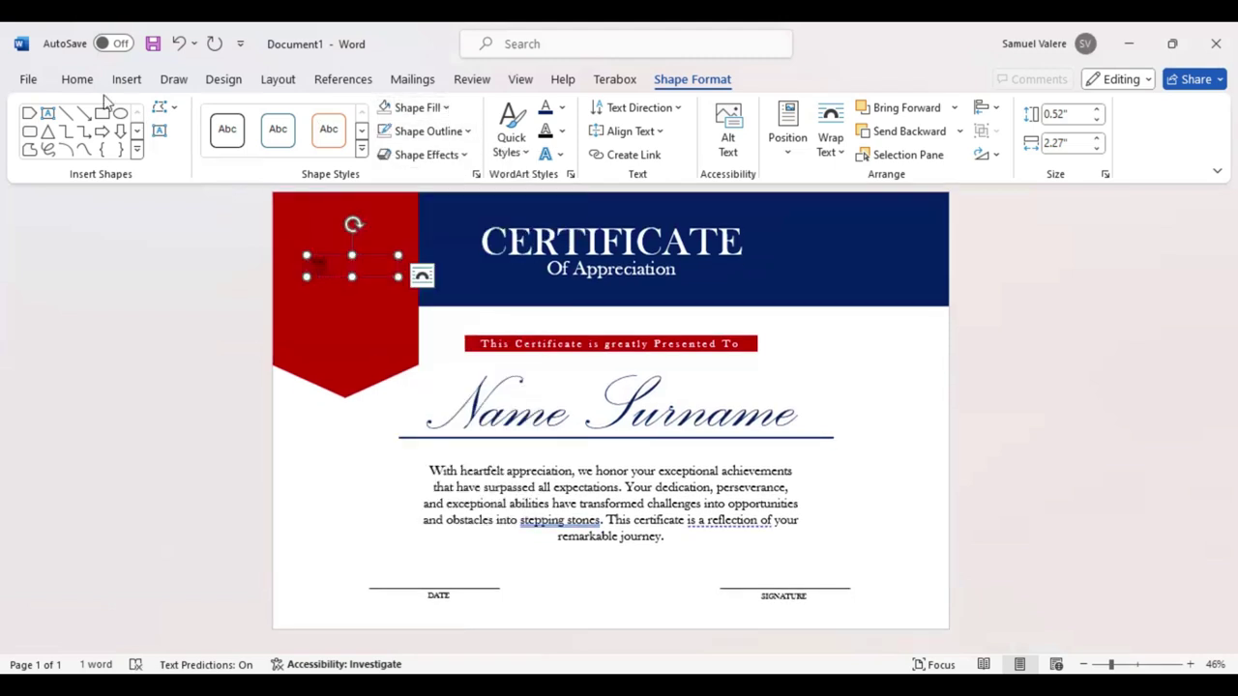
Step: Set the Best text to Baskerville Old Face and enlarge it
left_click(77, 82)
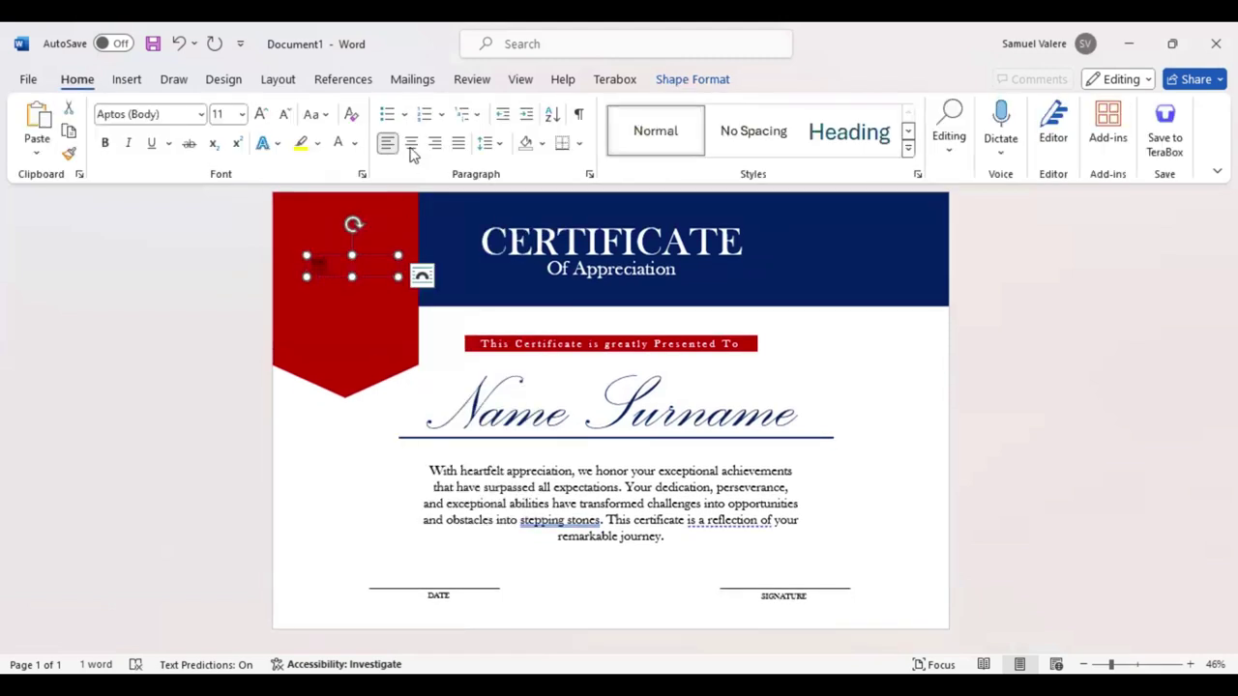
left_click(174, 117)
type("Baskerville Old Face")
key("Return")
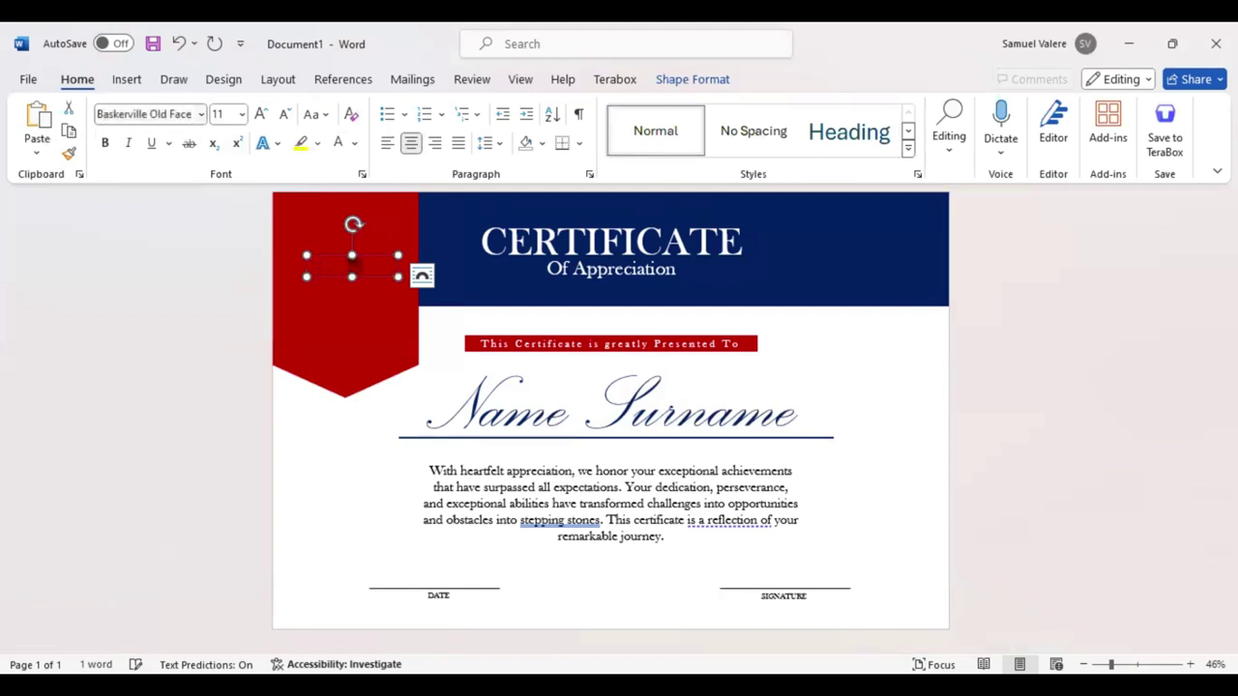
left_click(262, 115)
left_click(262, 115)
left_click(262, 115)
Step: Make the text uppercase BEST at 26 pt in white, and narrow the box from the left
left_click(320, 115)
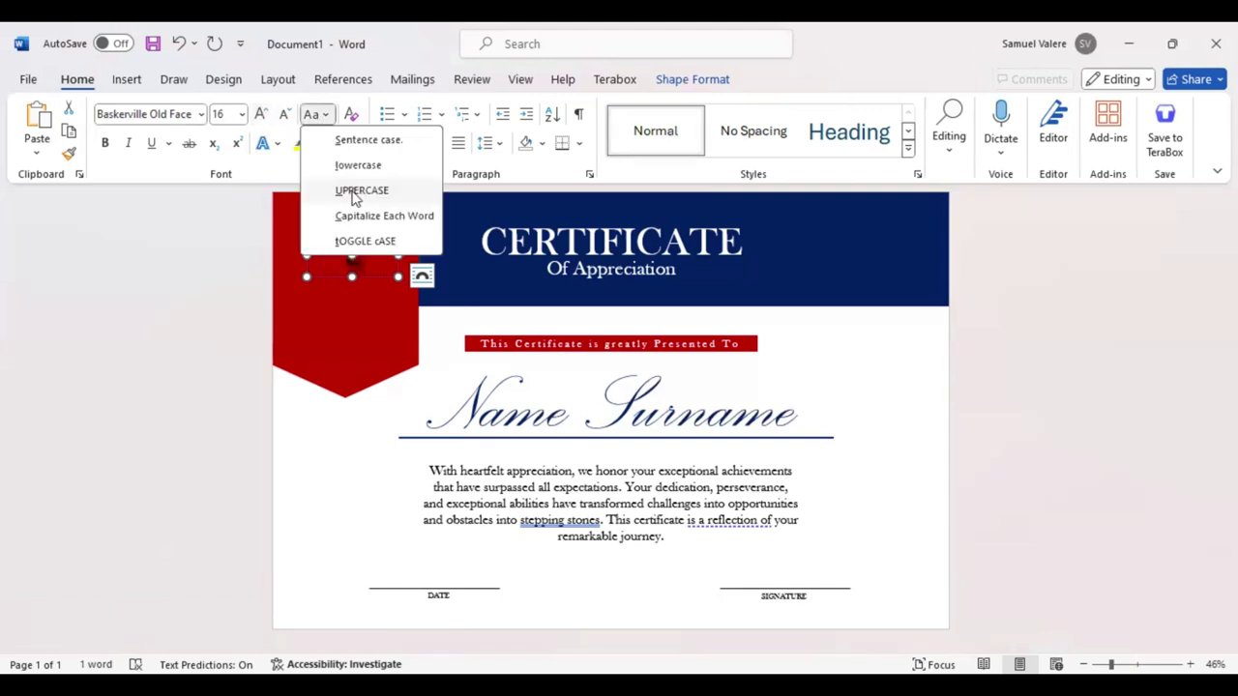
left_click(354, 192)
left_click(262, 115)
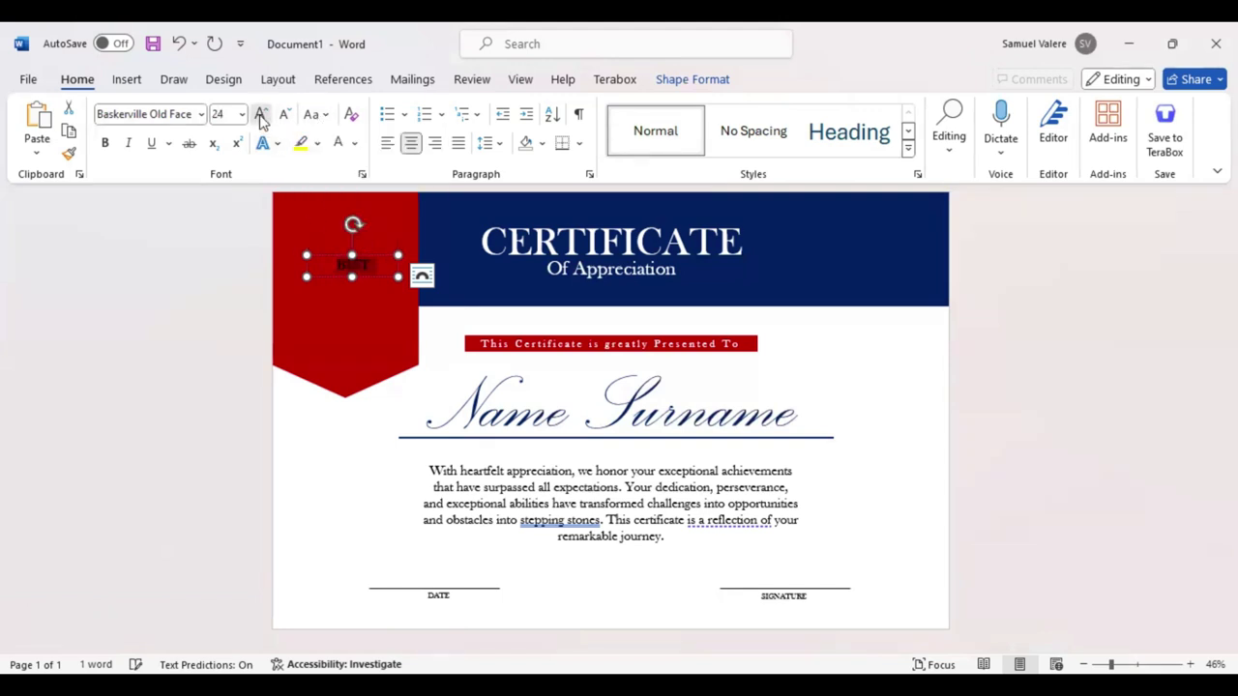
left_click(261, 115)
left_click(262, 115)
left_click(285, 115)
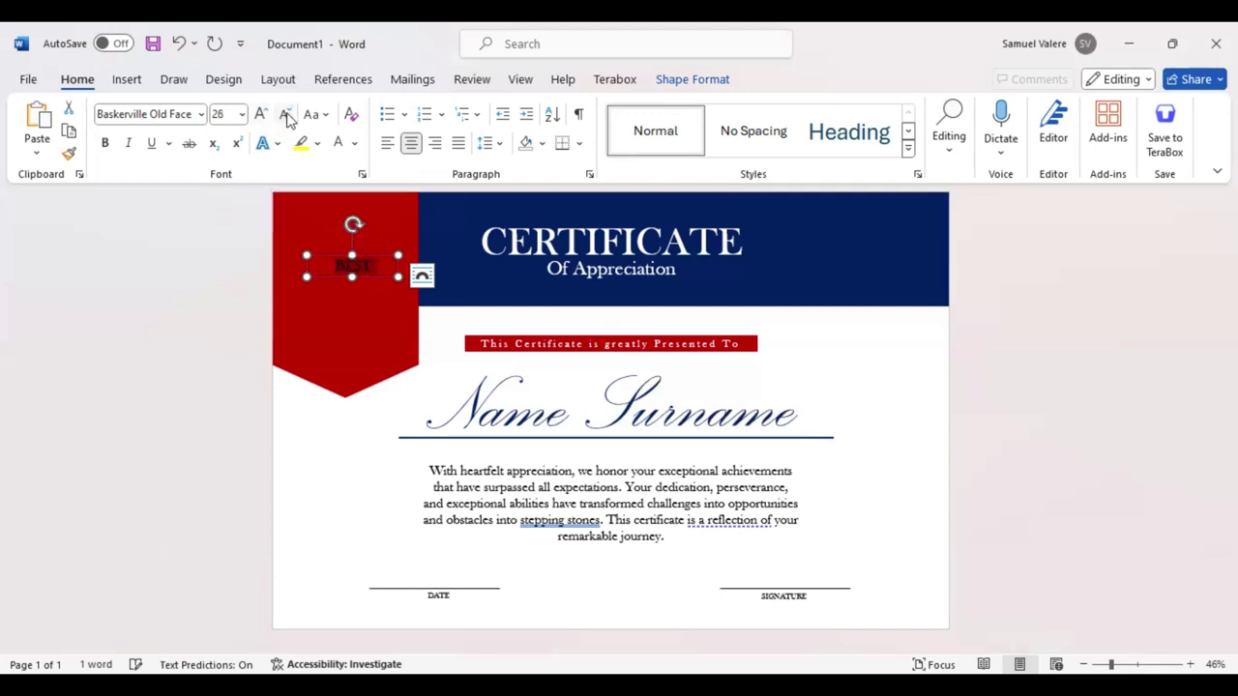
left_click(338, 144)
mouse_move(302, 281)
left_mouse_down()
mouse_move(345, 283)
mouse_move(330, 276)
mouse_move(319, 307)
left_mouse_up()
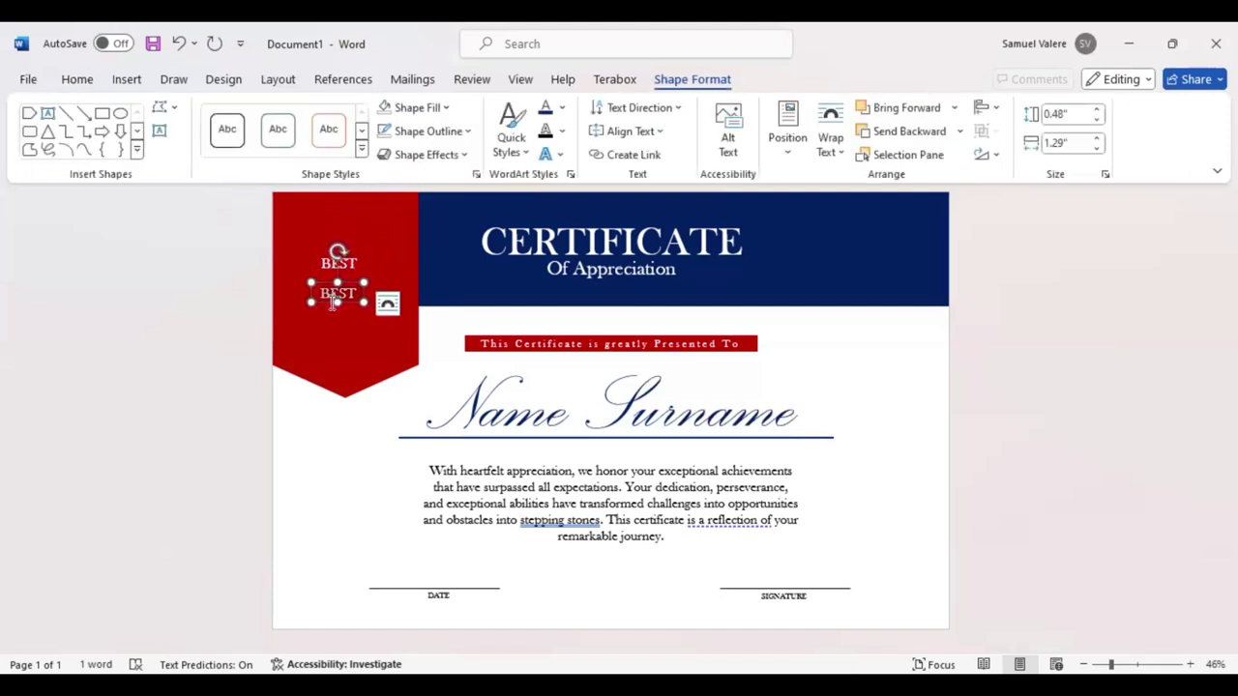
Step: Change the copied box's text to AWARD, place it beneath BEST and set it to 28 pt
right_click(329, 306)
type("AWA")
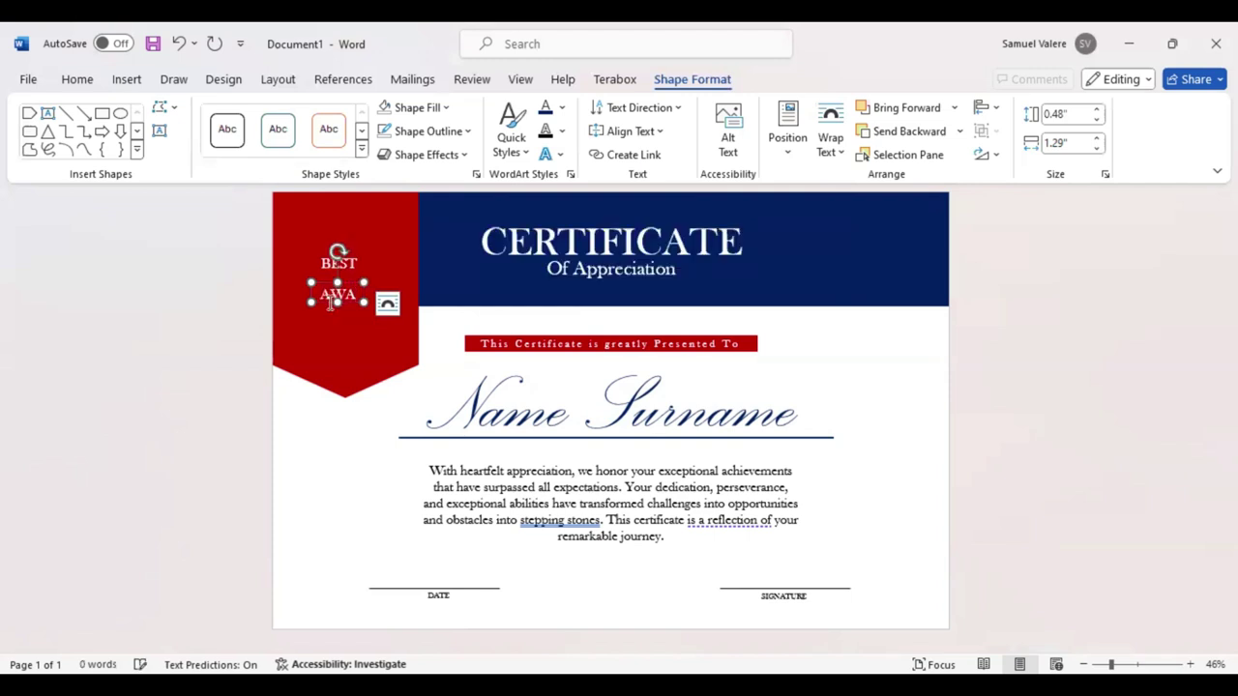
type("RD")
left_click_drag(379, 311, 372, 303)
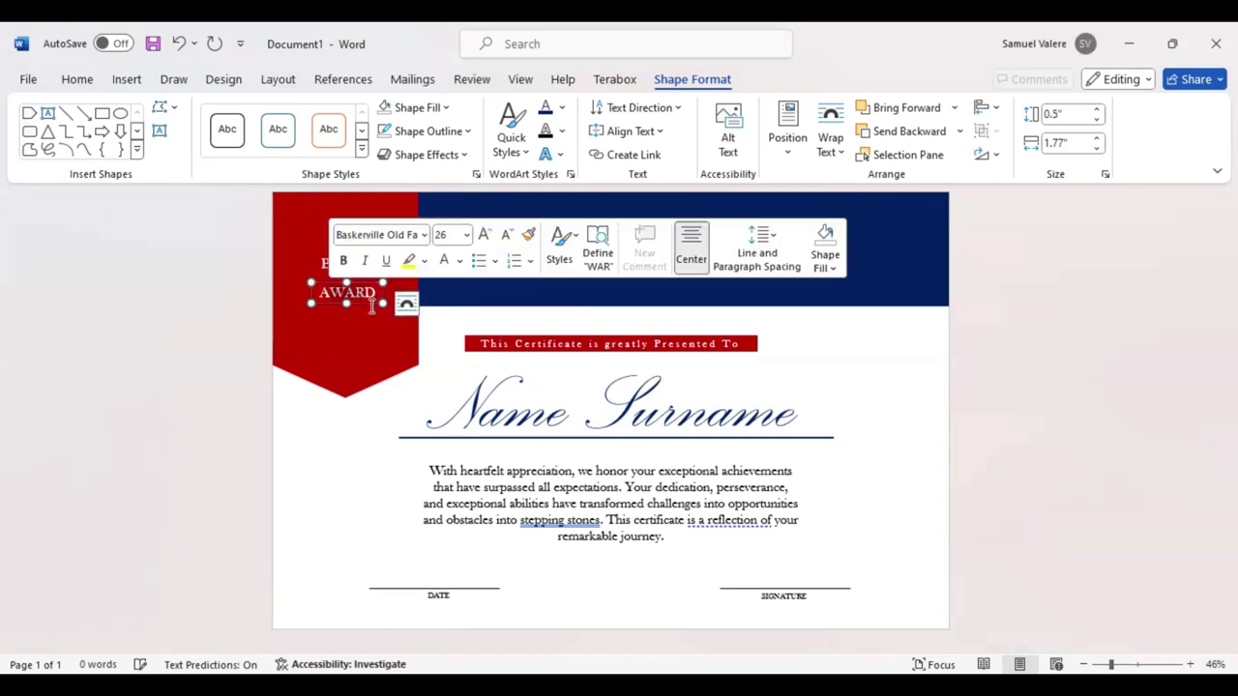
left_click(374, 305)
left_click(526, 248)
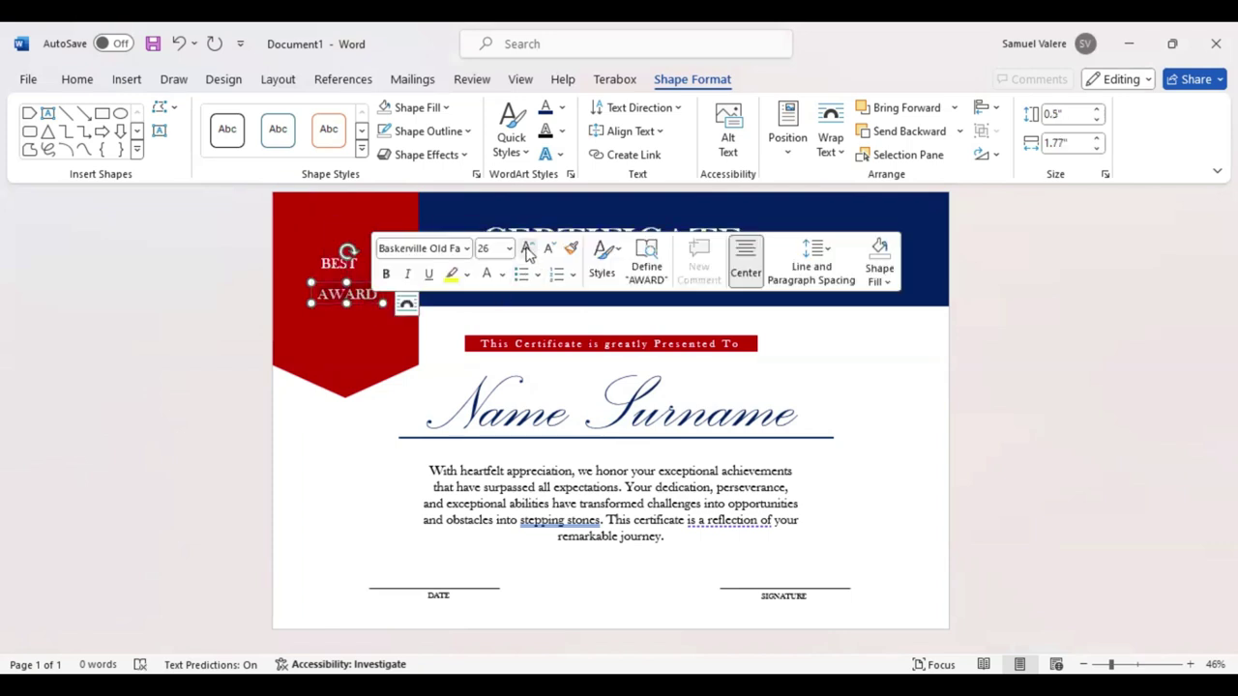
left_click(526, 248)
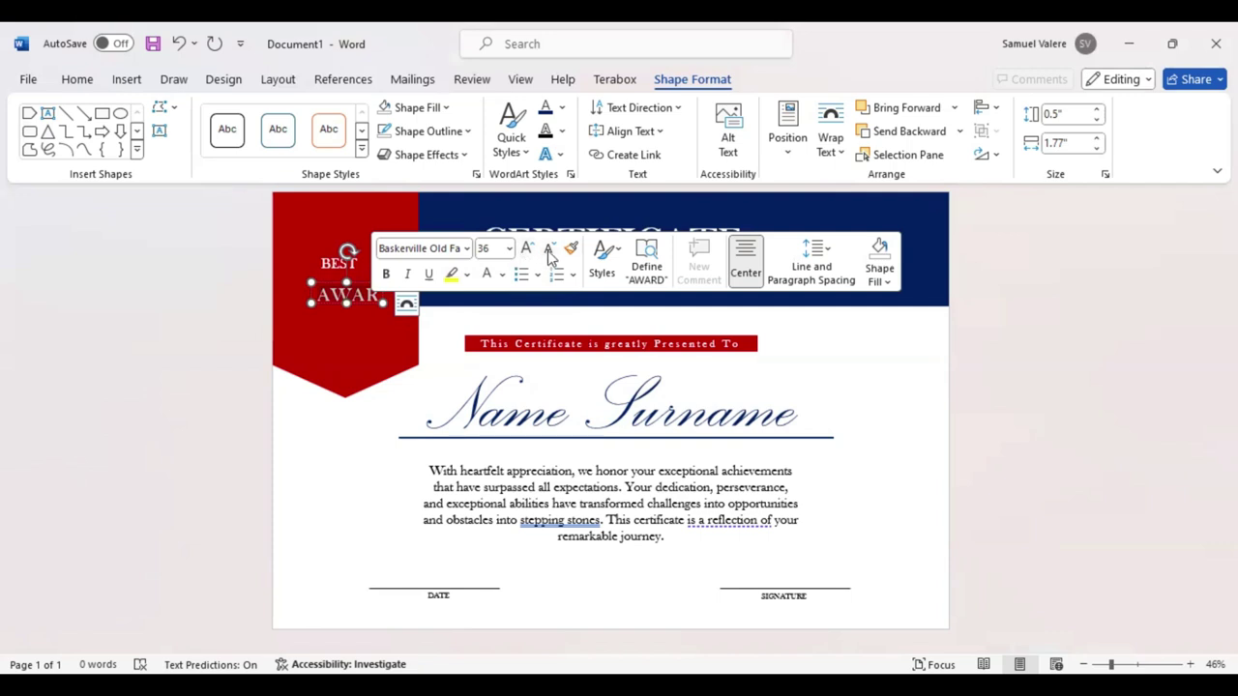
left_click(548, 247)
left_click(549, 247)
left_click(366, 295)
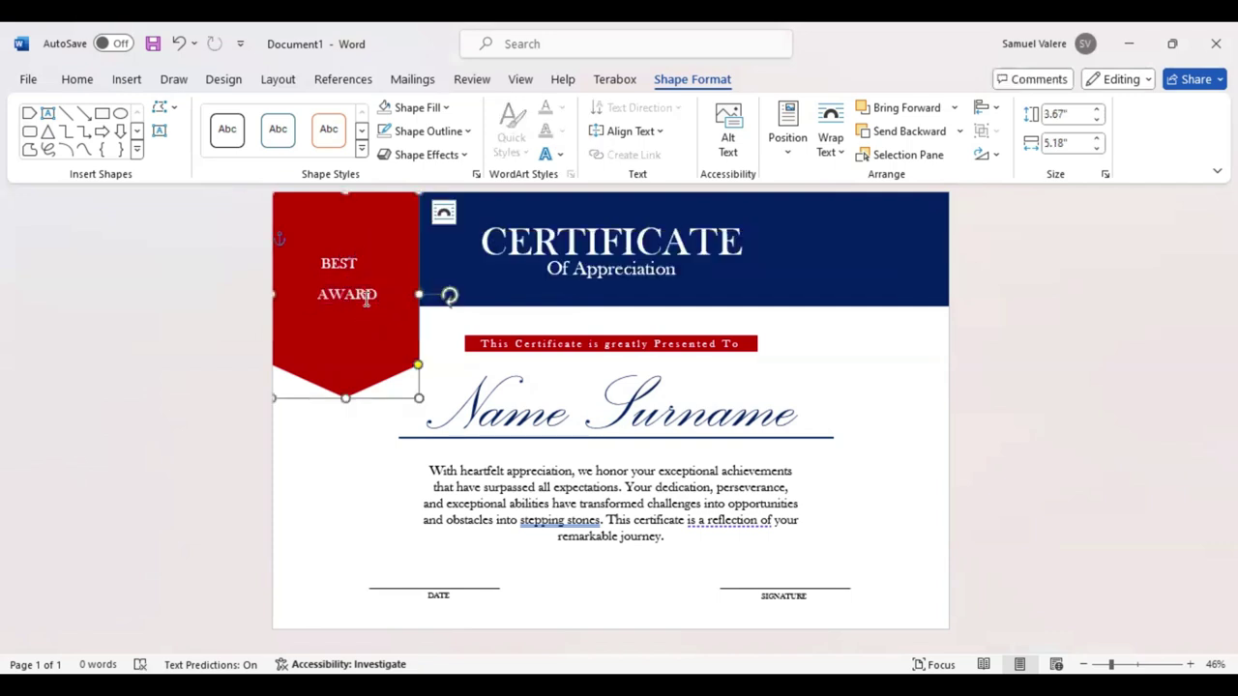
left_click(368, 305)
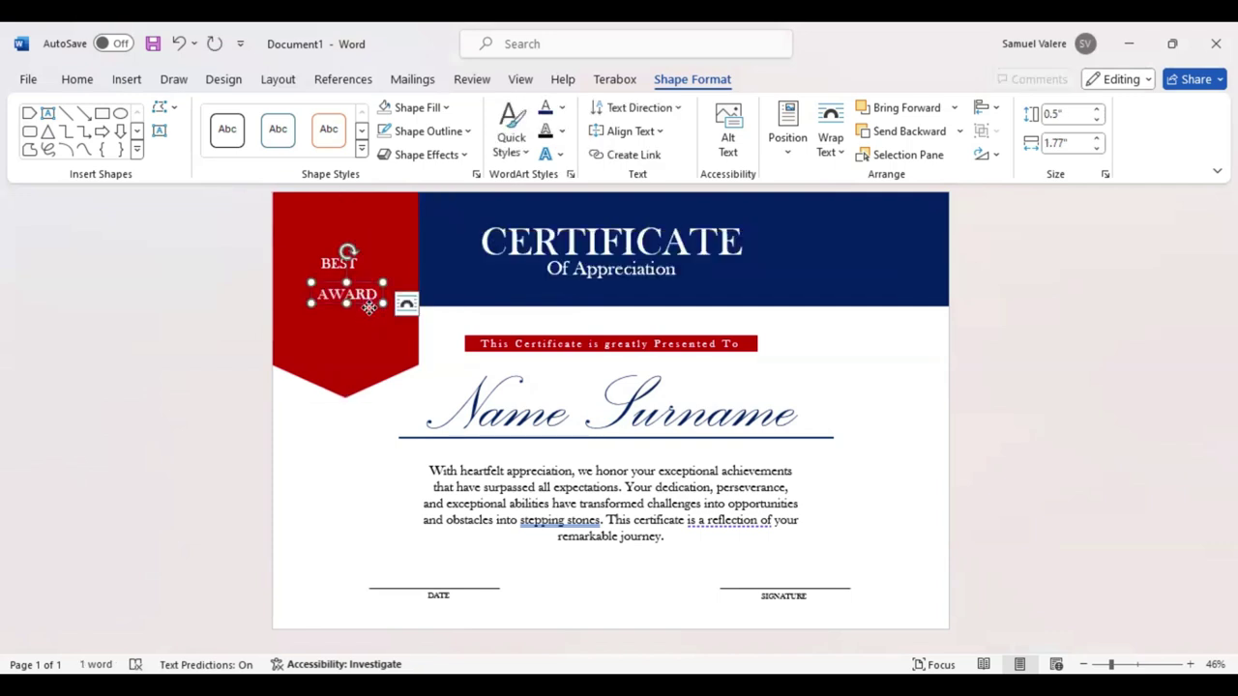
Step: Drag AWARD into place, move BEST closer above it, then shift both slightly left together
left_click_drag(369, 304, 366, 308)
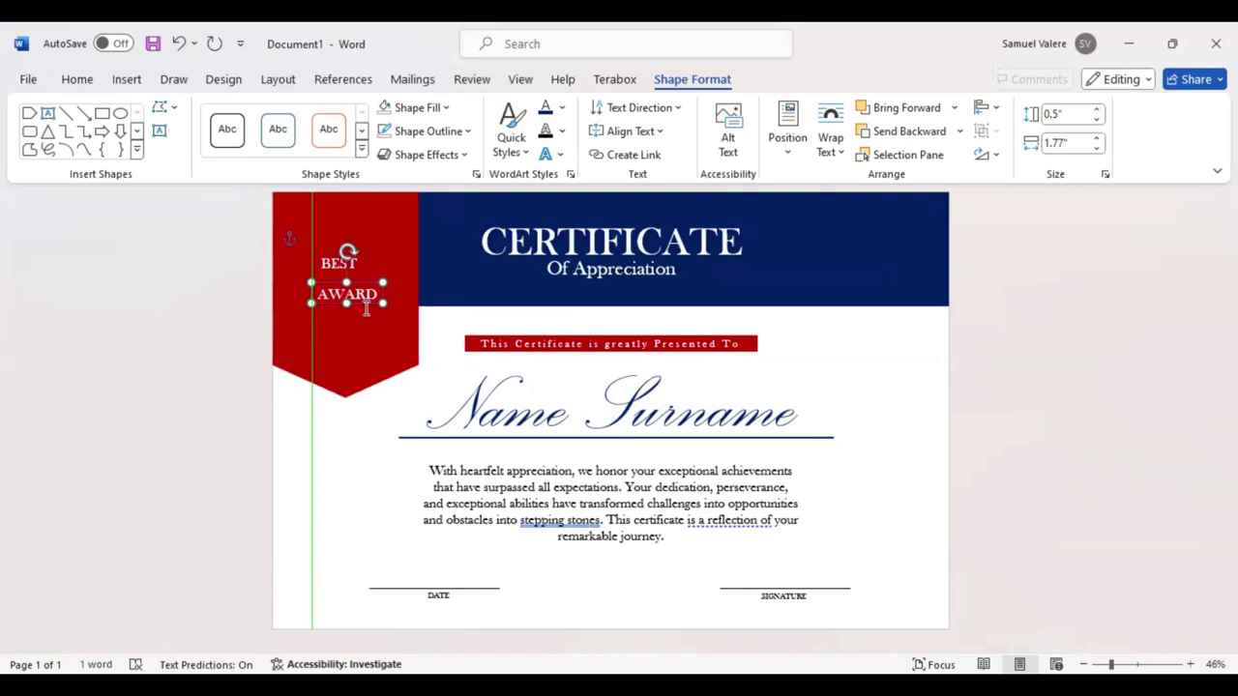
left_click(346, 266)
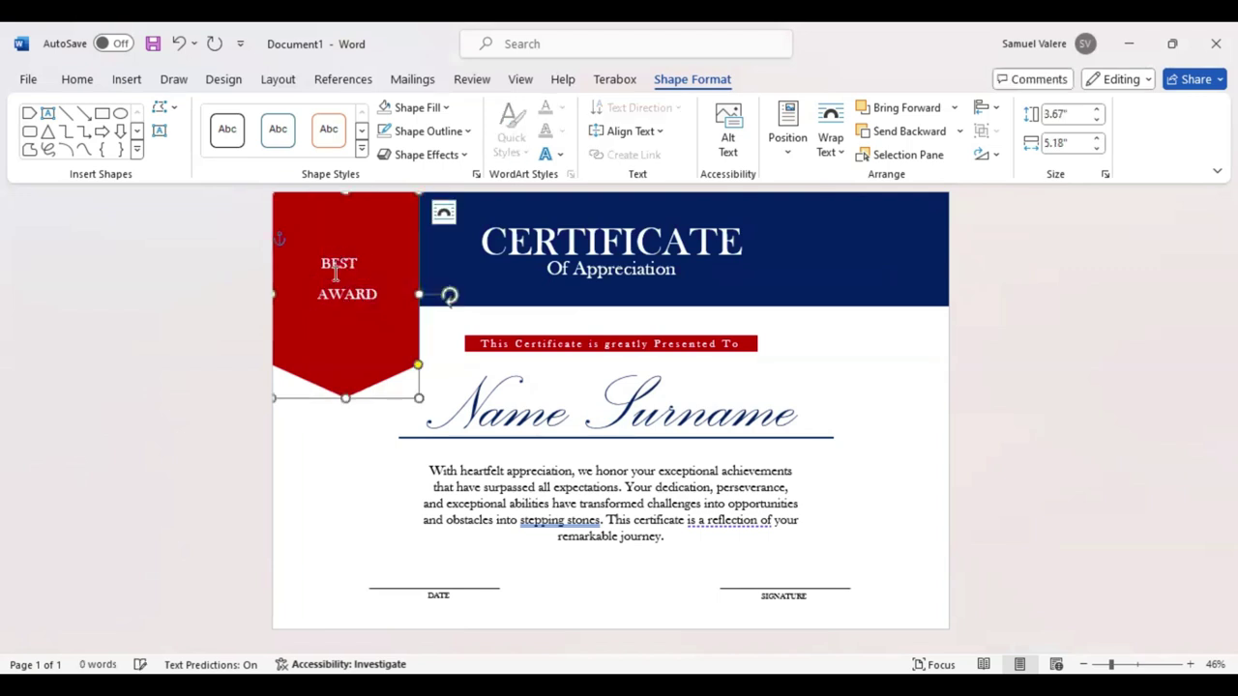
left_click(350, 275)
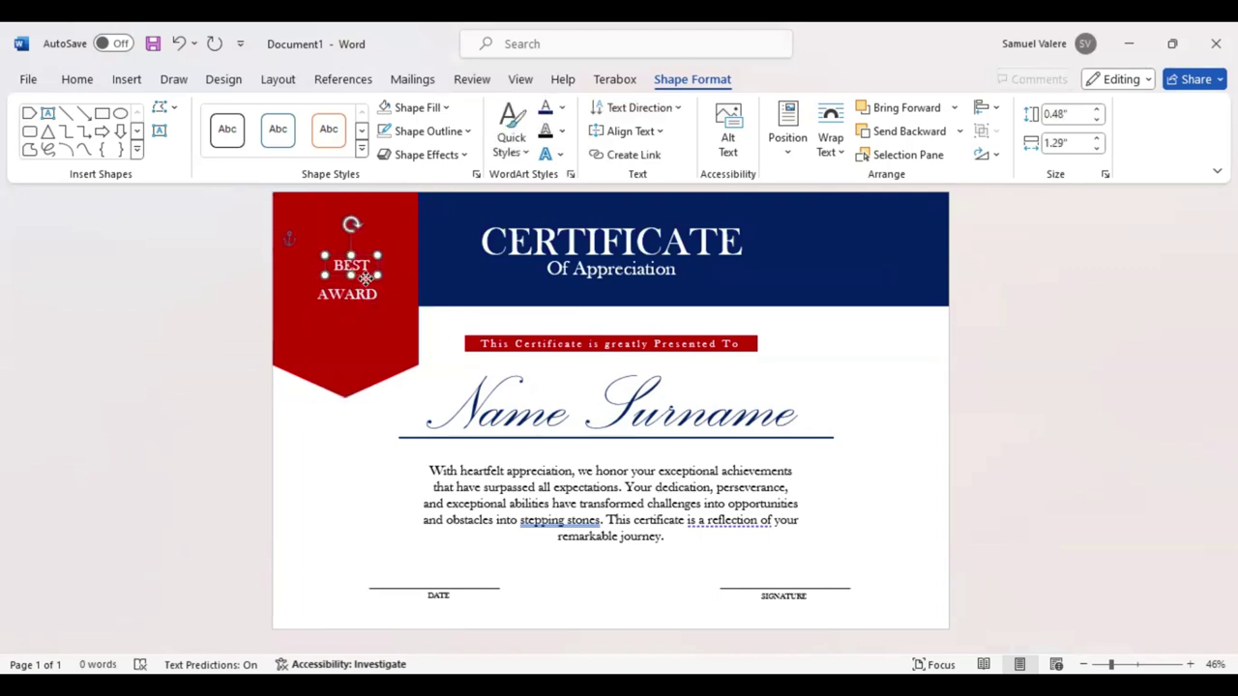
left_click_drag(366, 278, 359, 288)
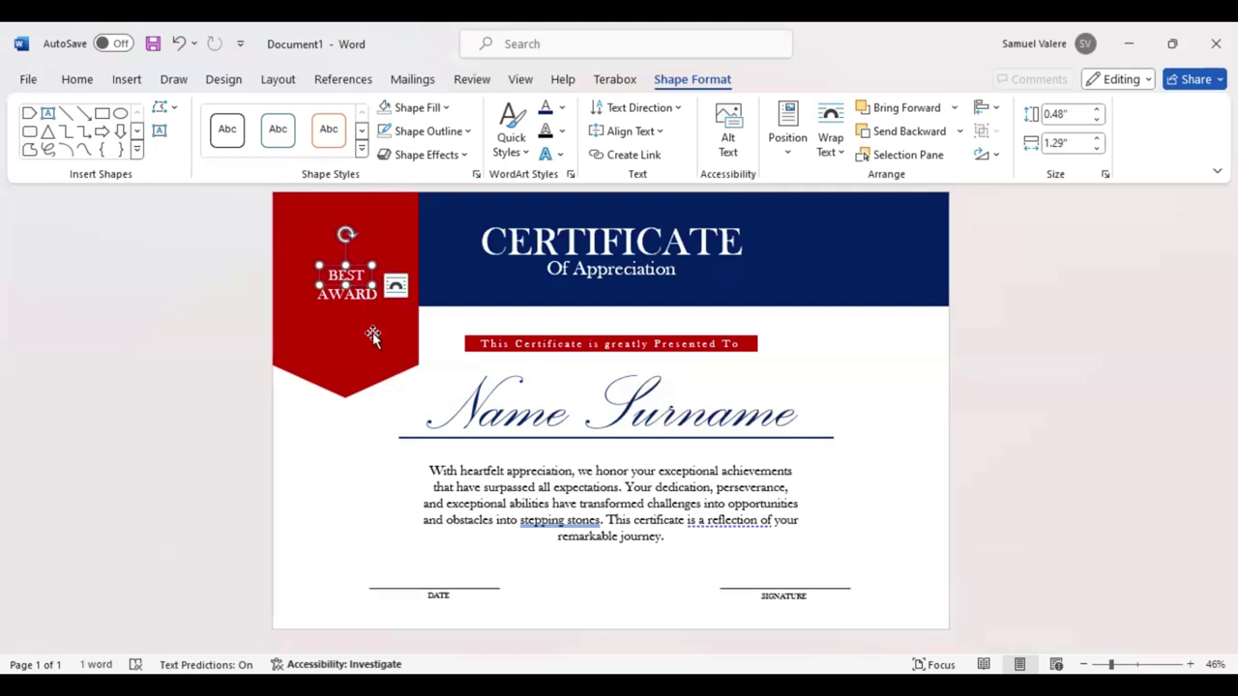
left_click(369, 303, "shift")
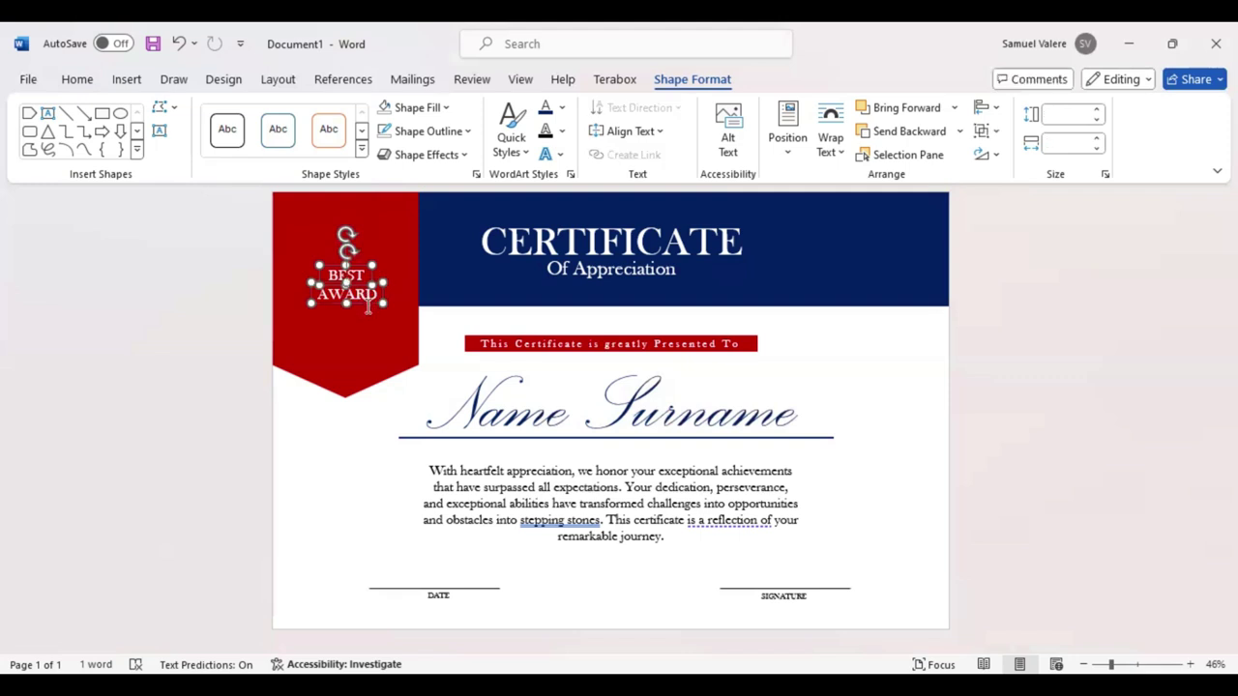
left_click_drag(365, 308, 359, 310)
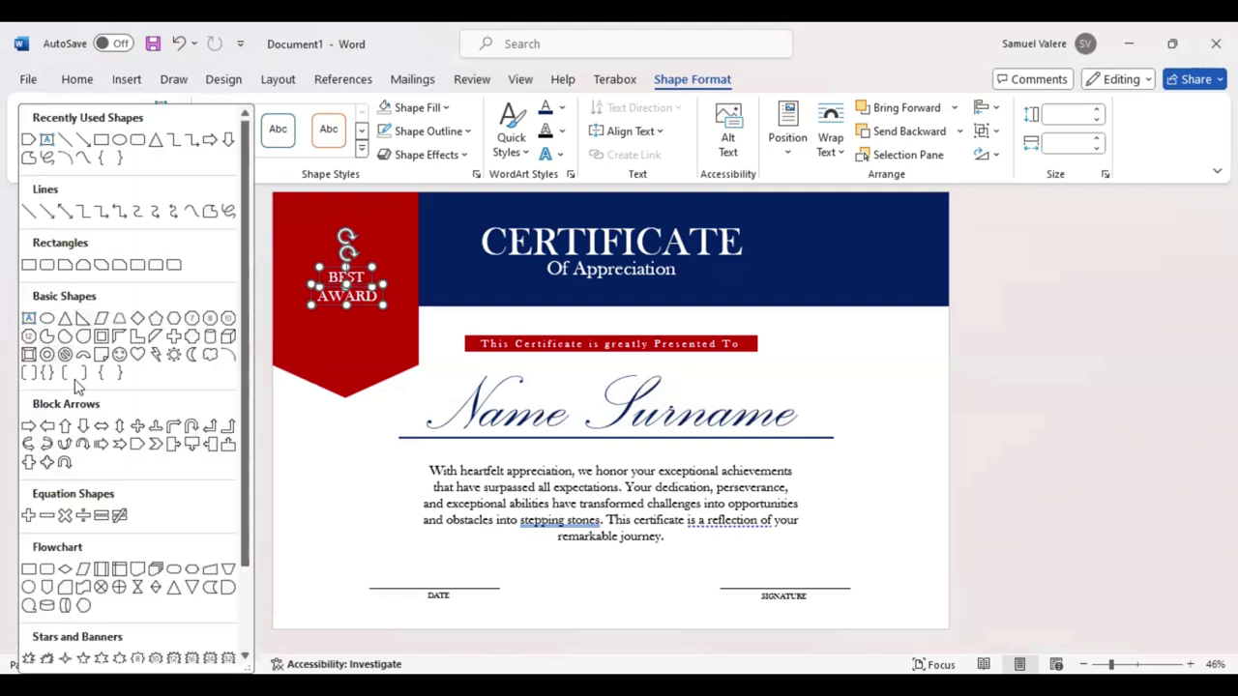
Step: Draw a circle over the BEST AWARD text and remove its solid fill
left_click(28, 594)
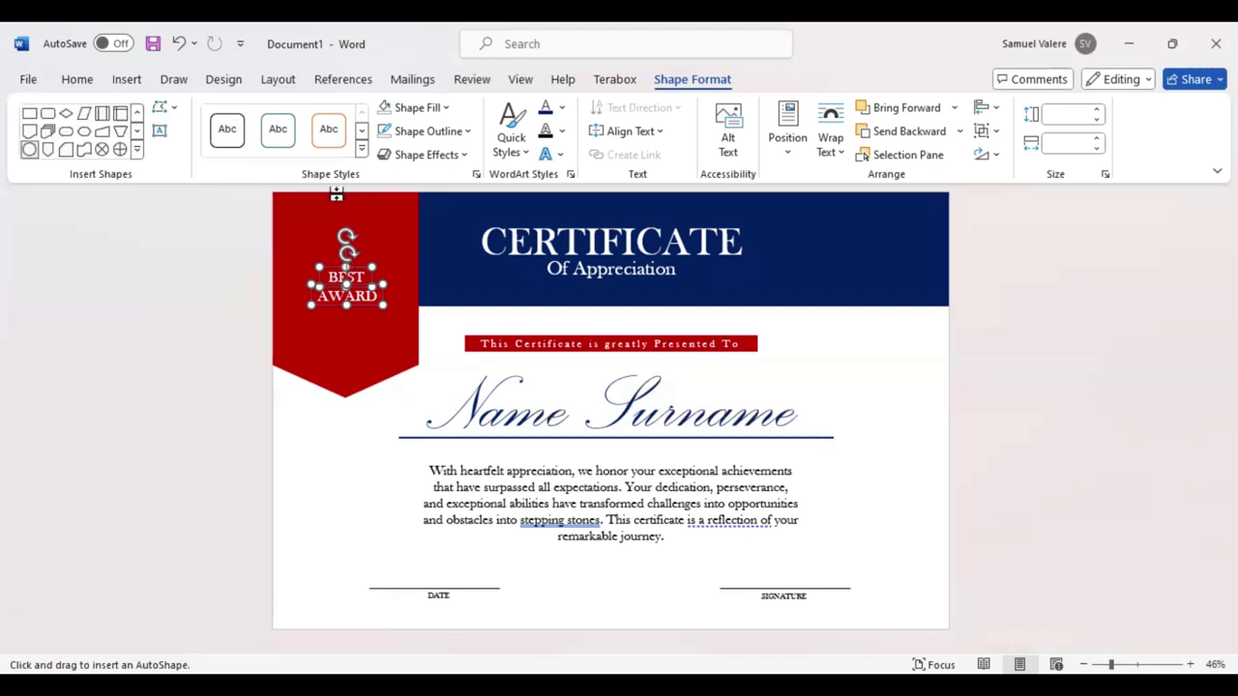
left_click_drag(297, 233, 389, 317)
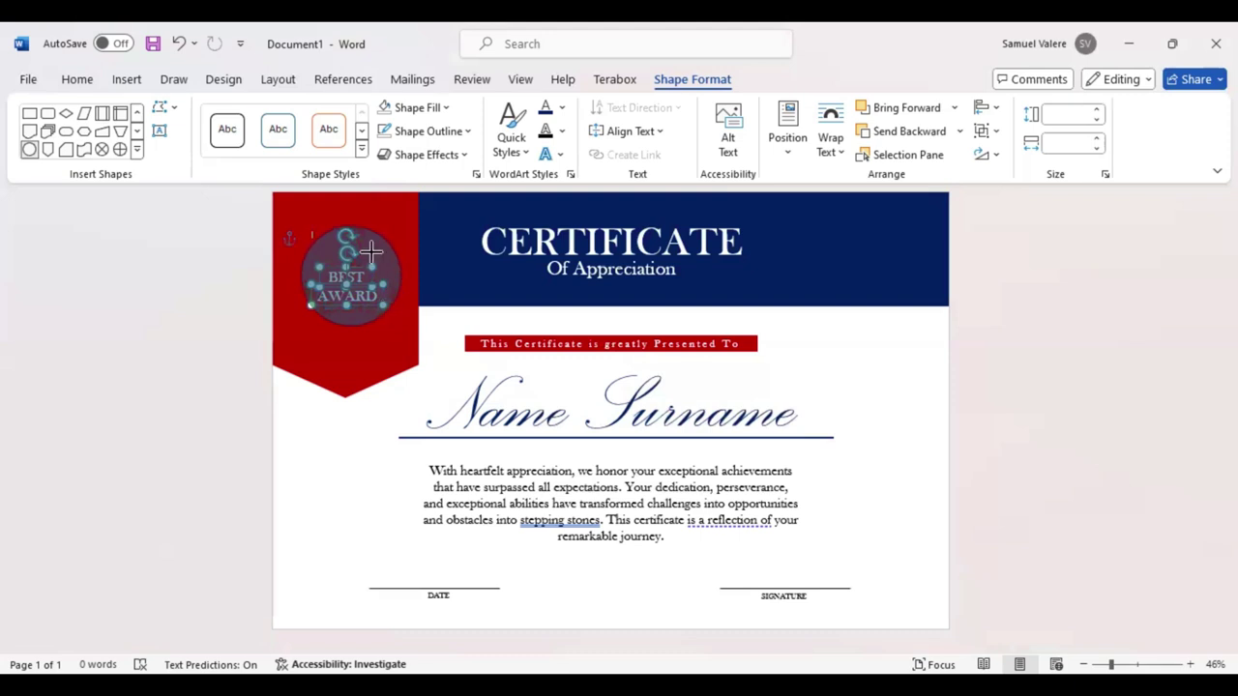
left_click_drag(370, 296, 363, 297)
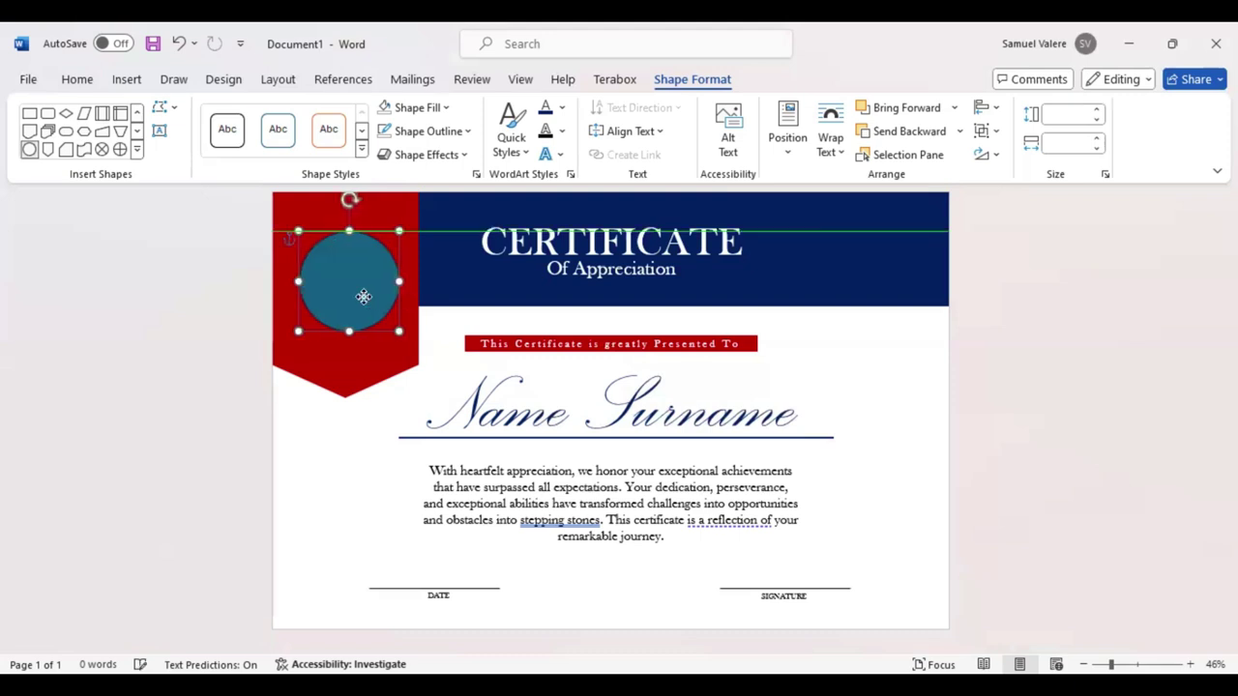
key("ctrl+z")
Step: Give the circle a white 4½ pt outline and resize it to 1.98 inches
left_click(468, 133)
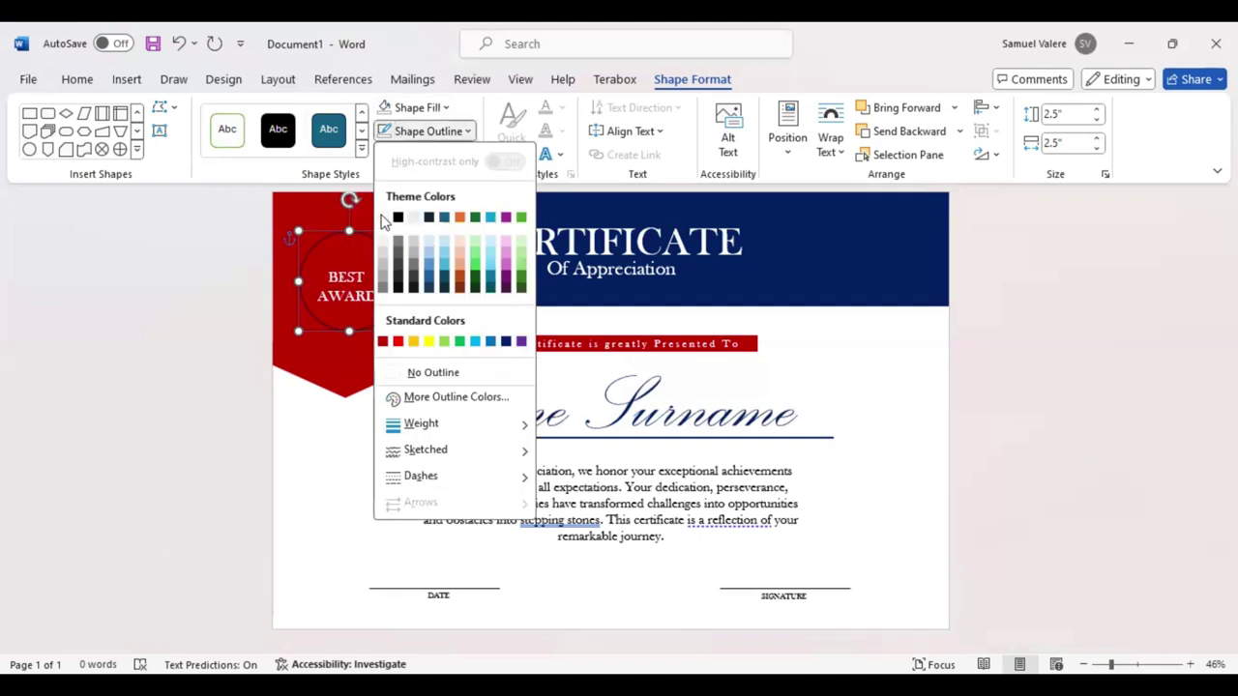
left_click(383, 218)
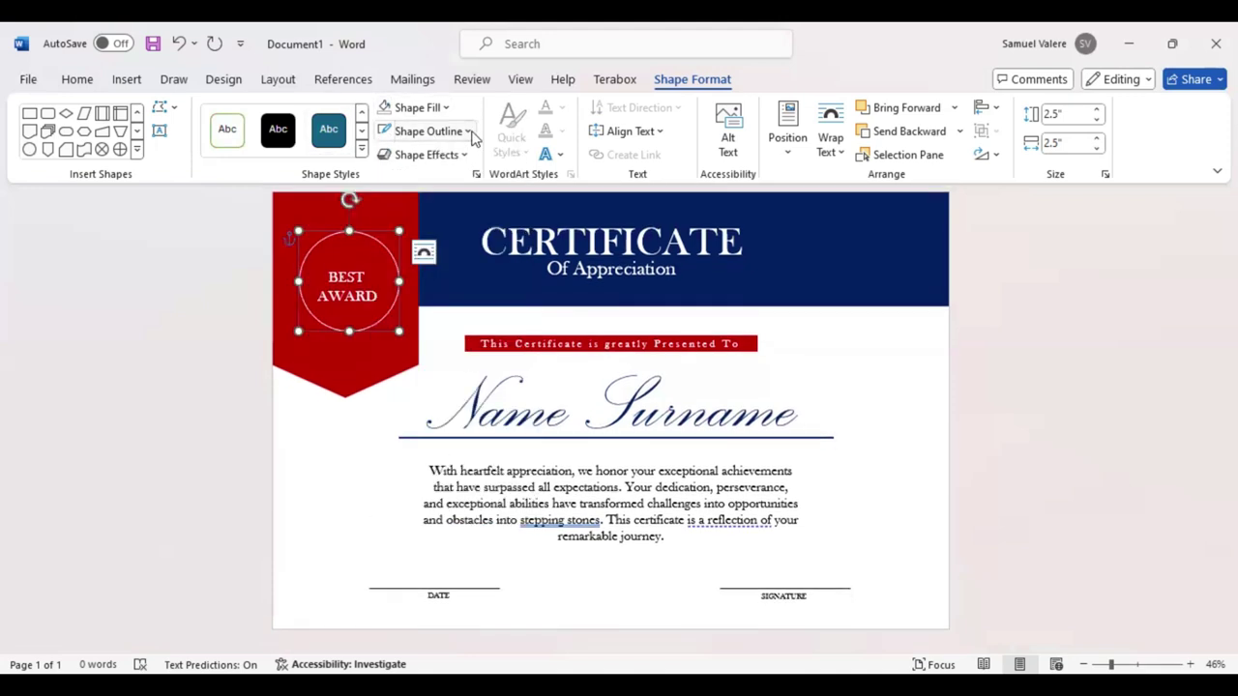
left_click(468, 132)
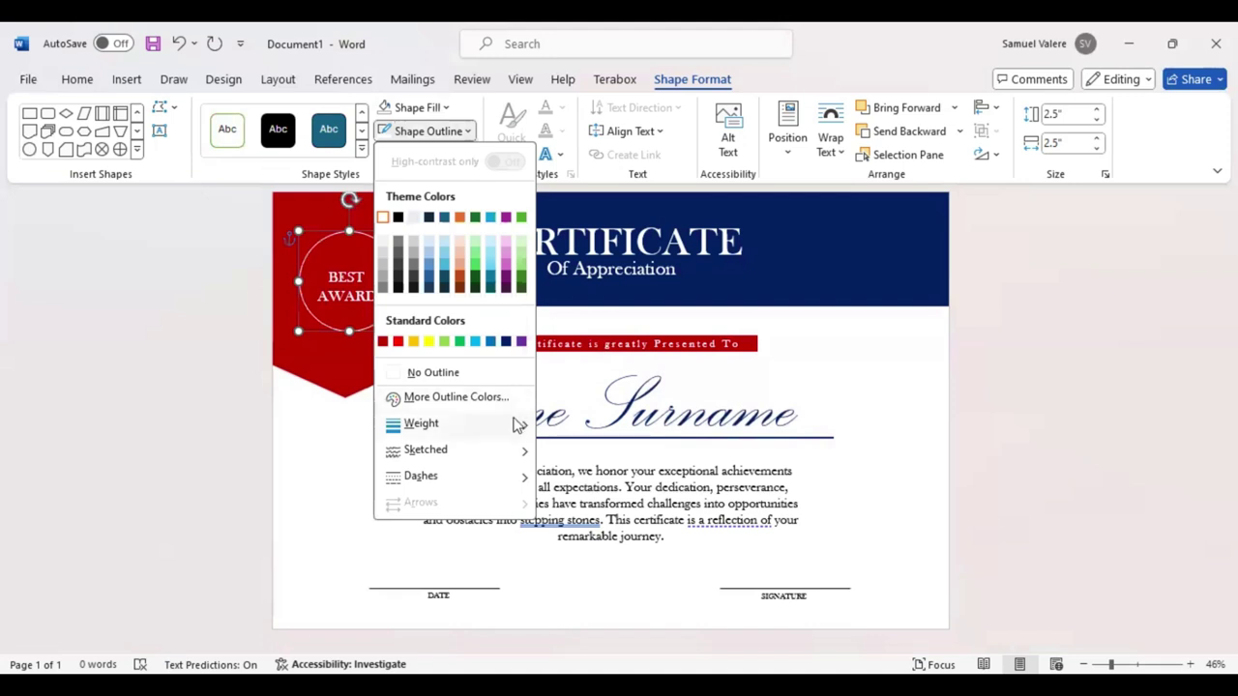
mouse_move(523, 430)
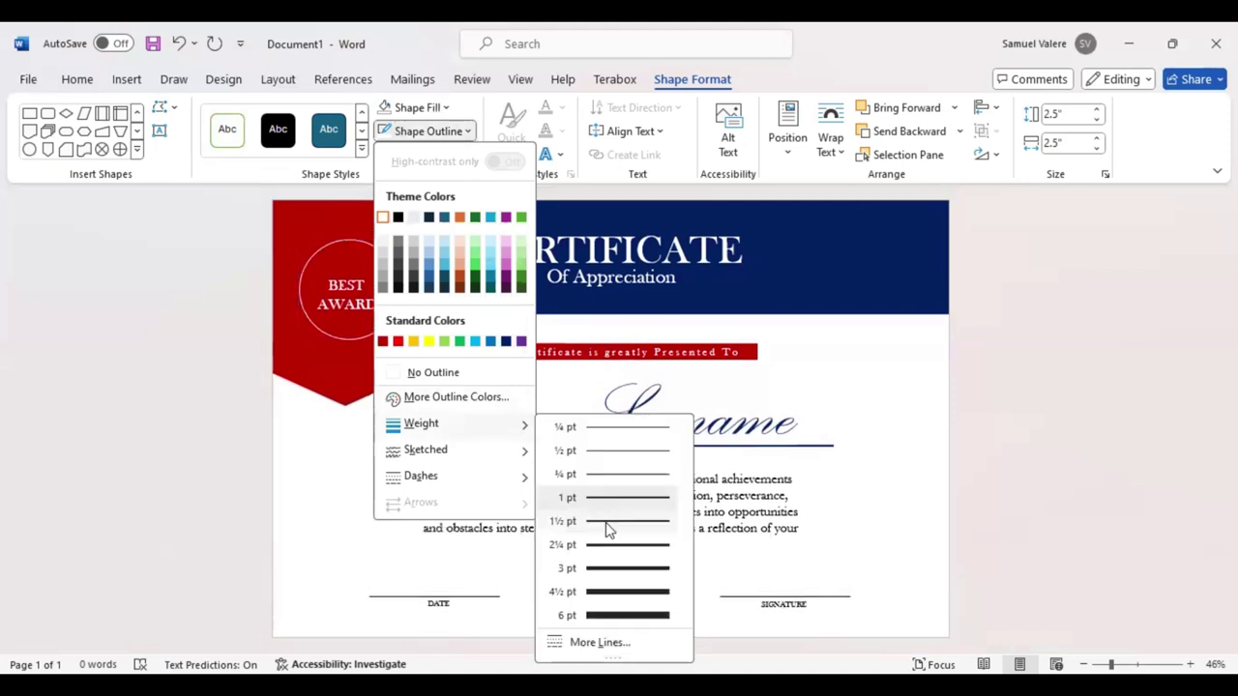
left_click(624, 592)
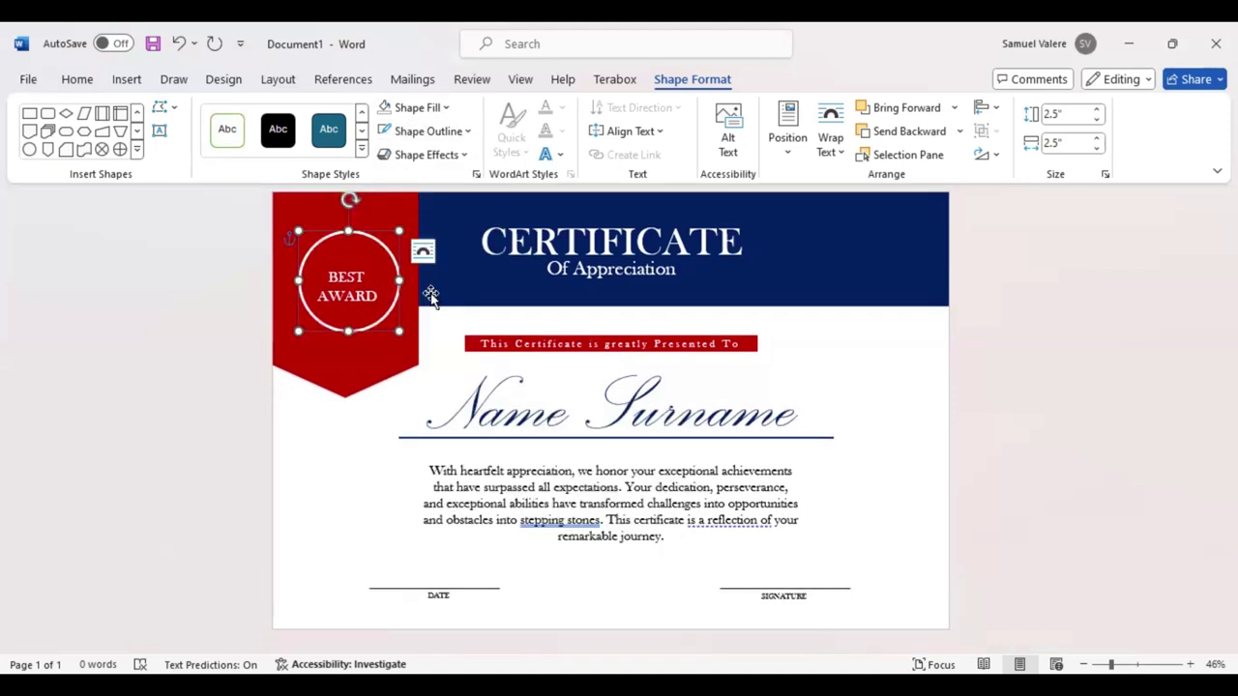
left_click_drag(397, 232, 370, 255)
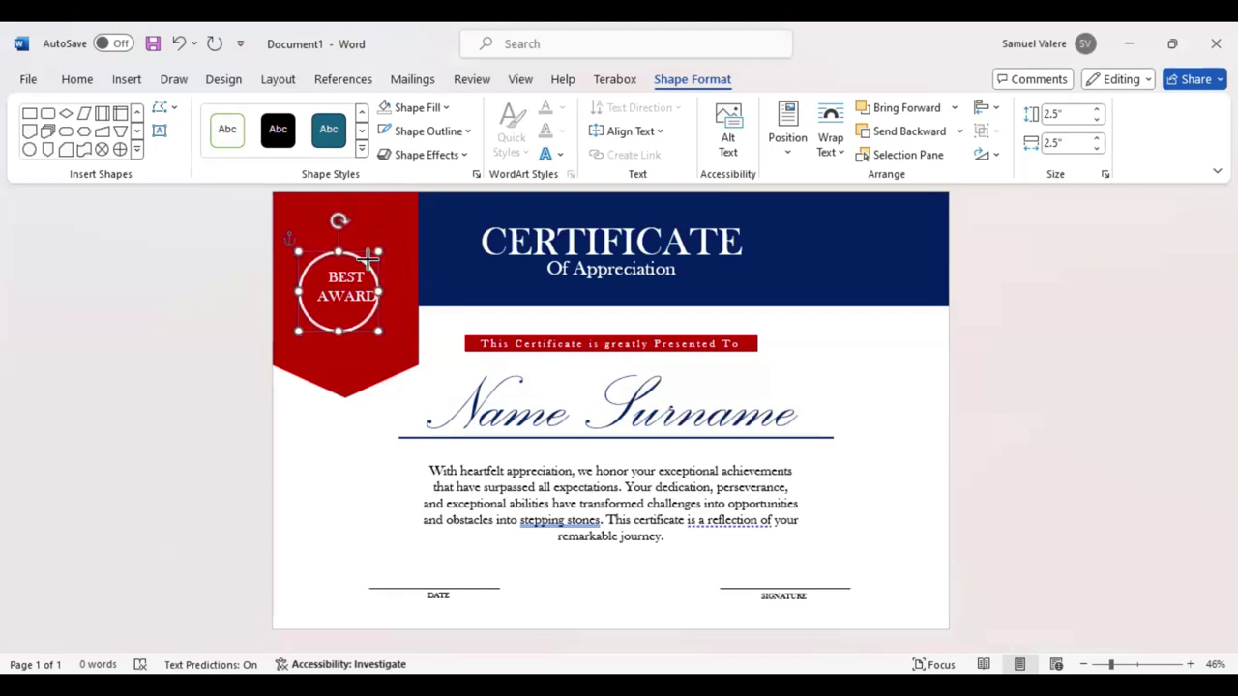
left_click_drag(371, 254, 371, 257)
Step: Adjust the white circle's position so it sits centred on the ribbon
key("Right")
key("Right")
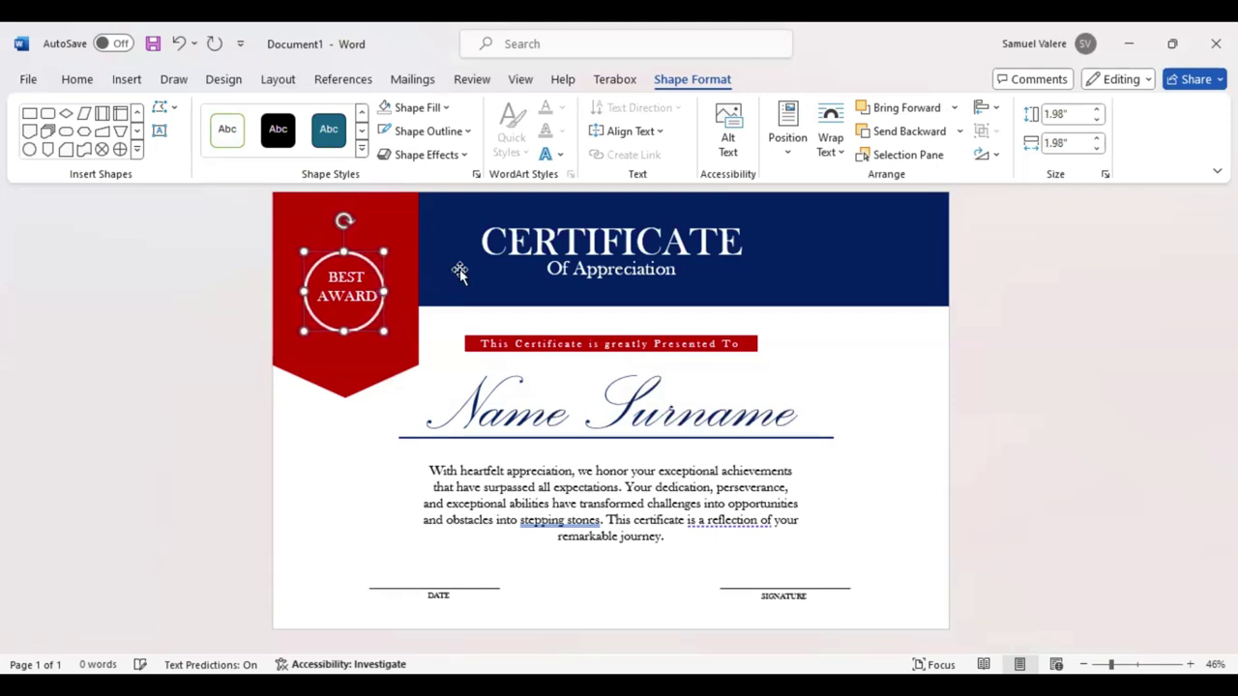
key("Right")
key("Right")
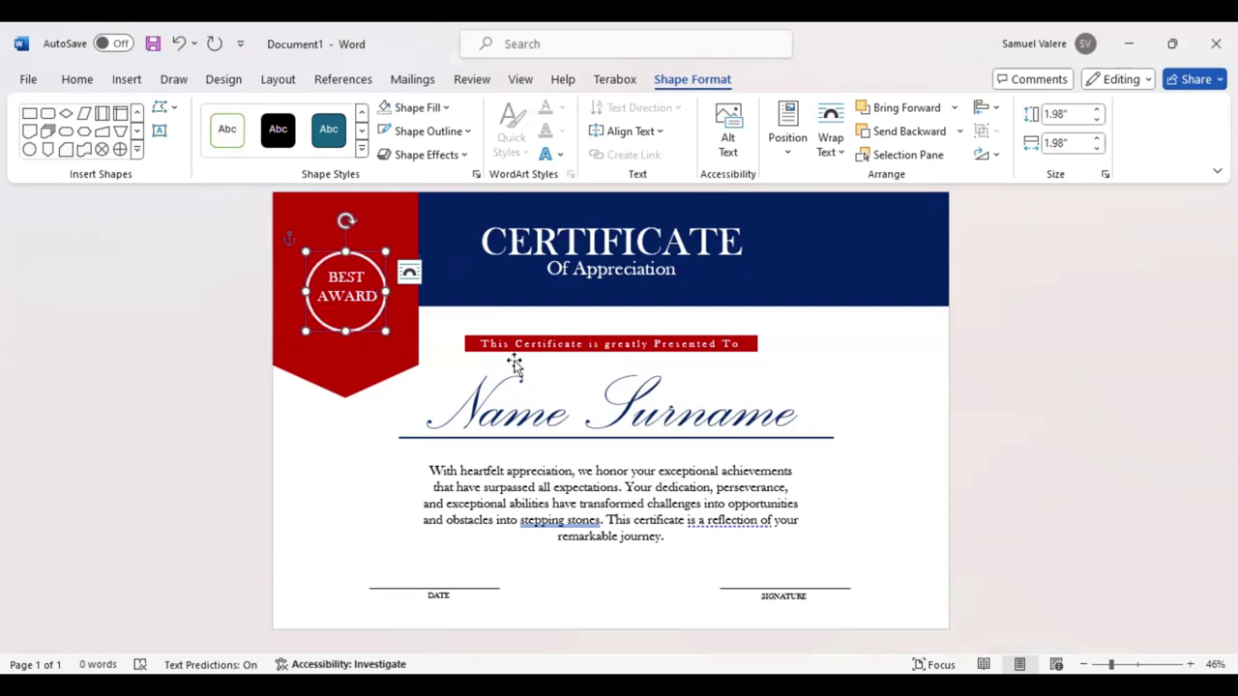
left_click(1051, 390)
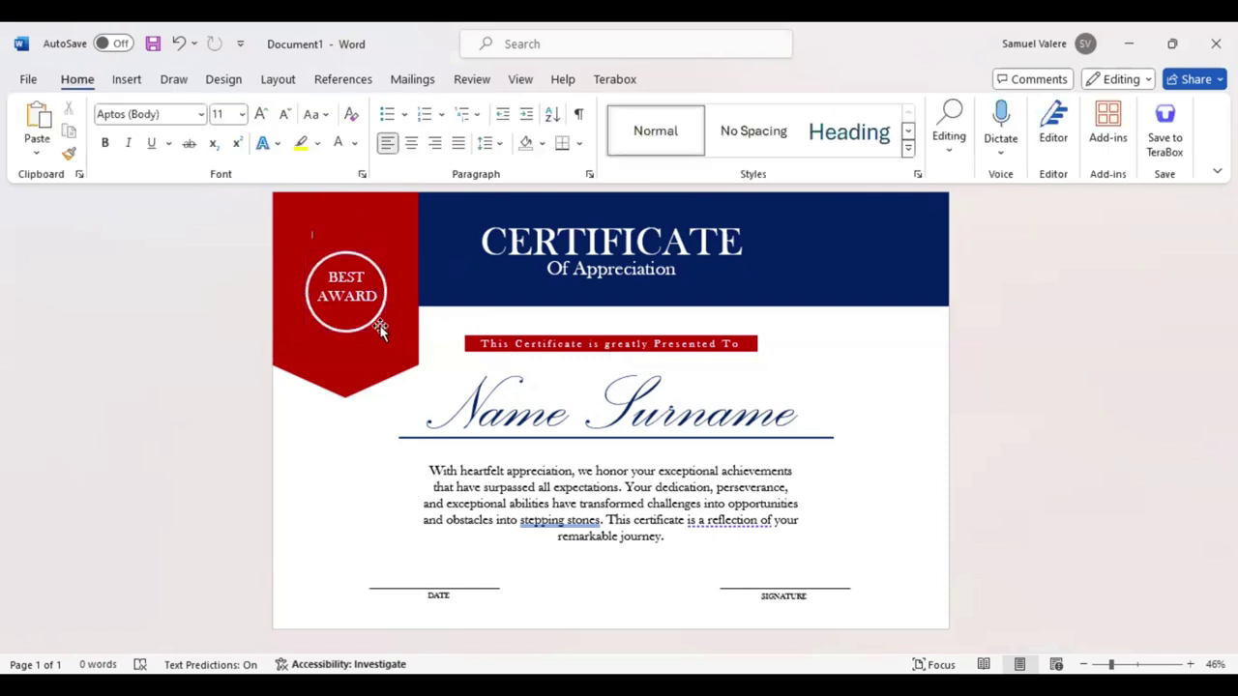
left_click(347, 331)
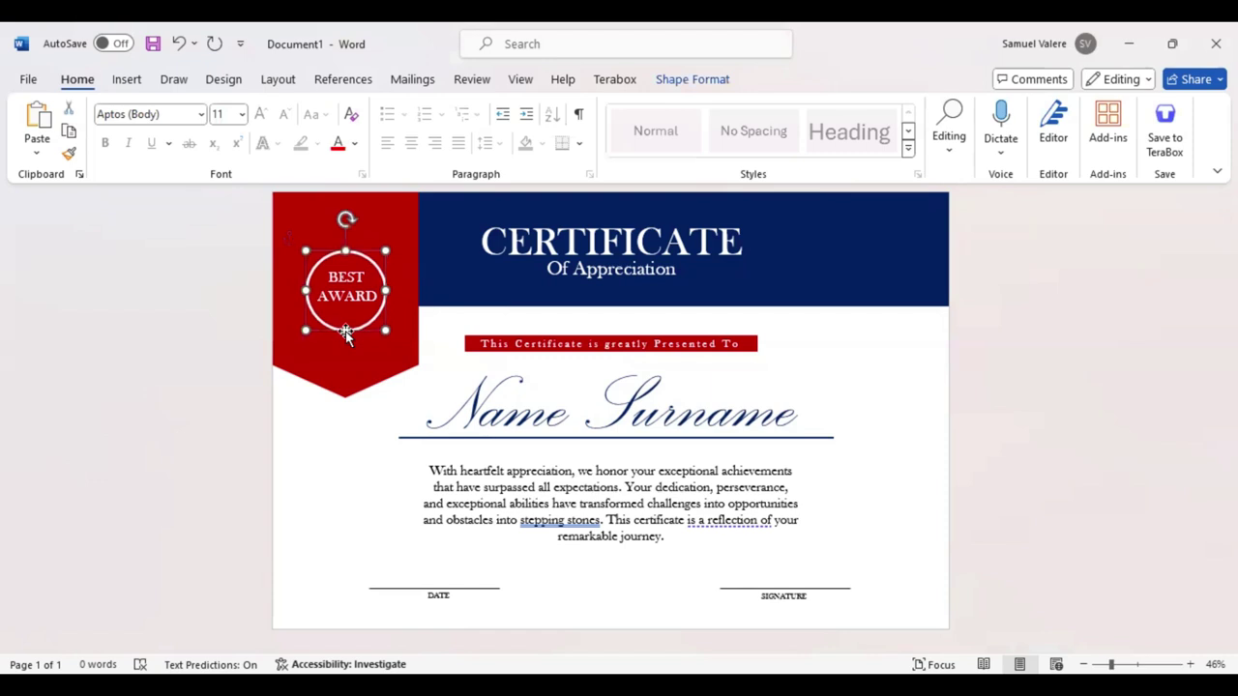
left_click_drag(345, 331, 343, 329)
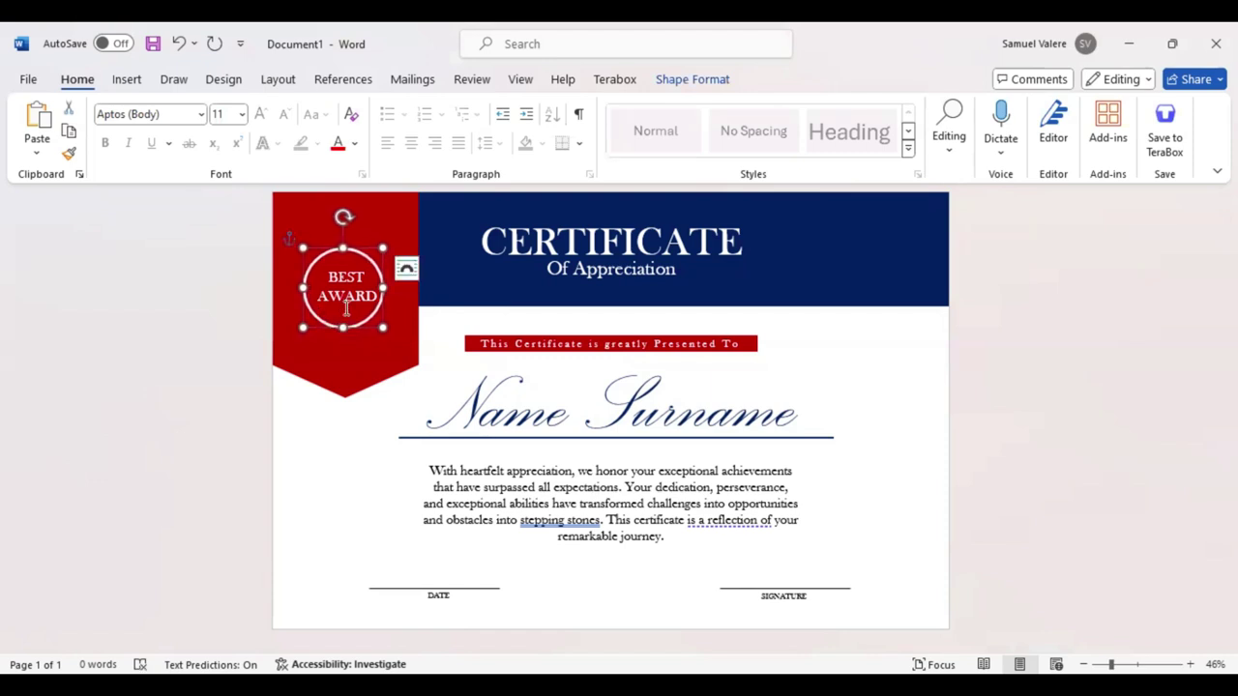
Step: Centre the BEST AWARD text box within the circle
left_click(347, 307)
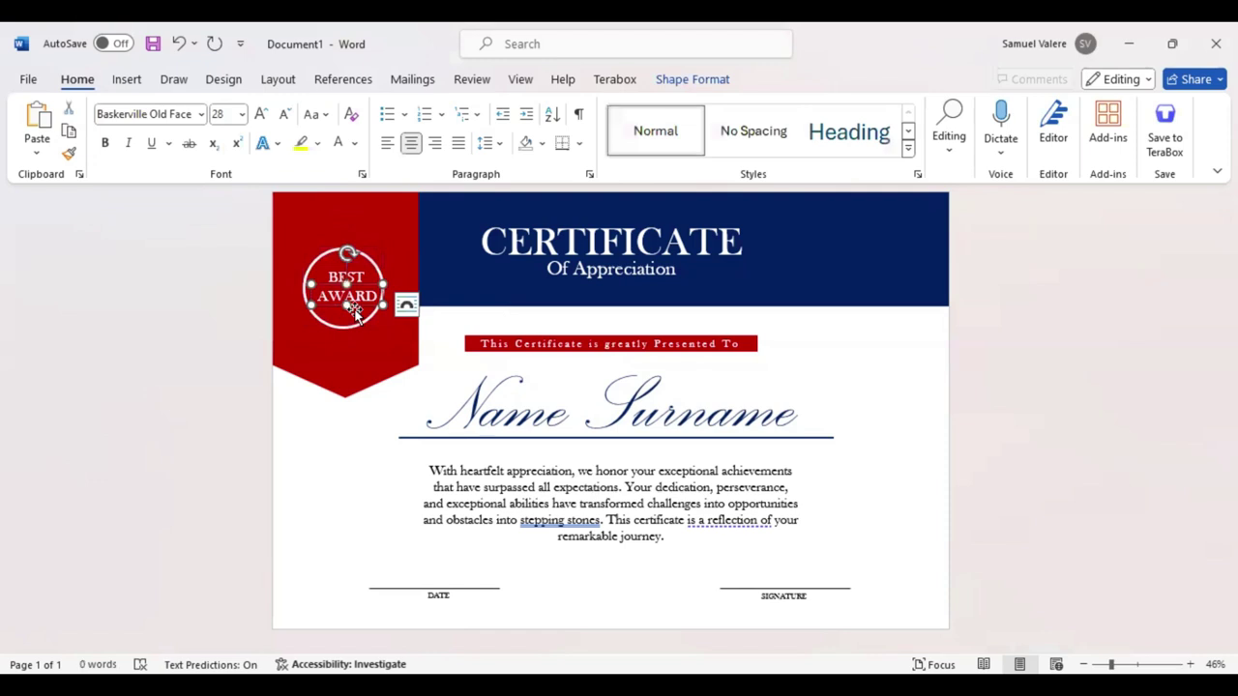
left_click(356, 314)
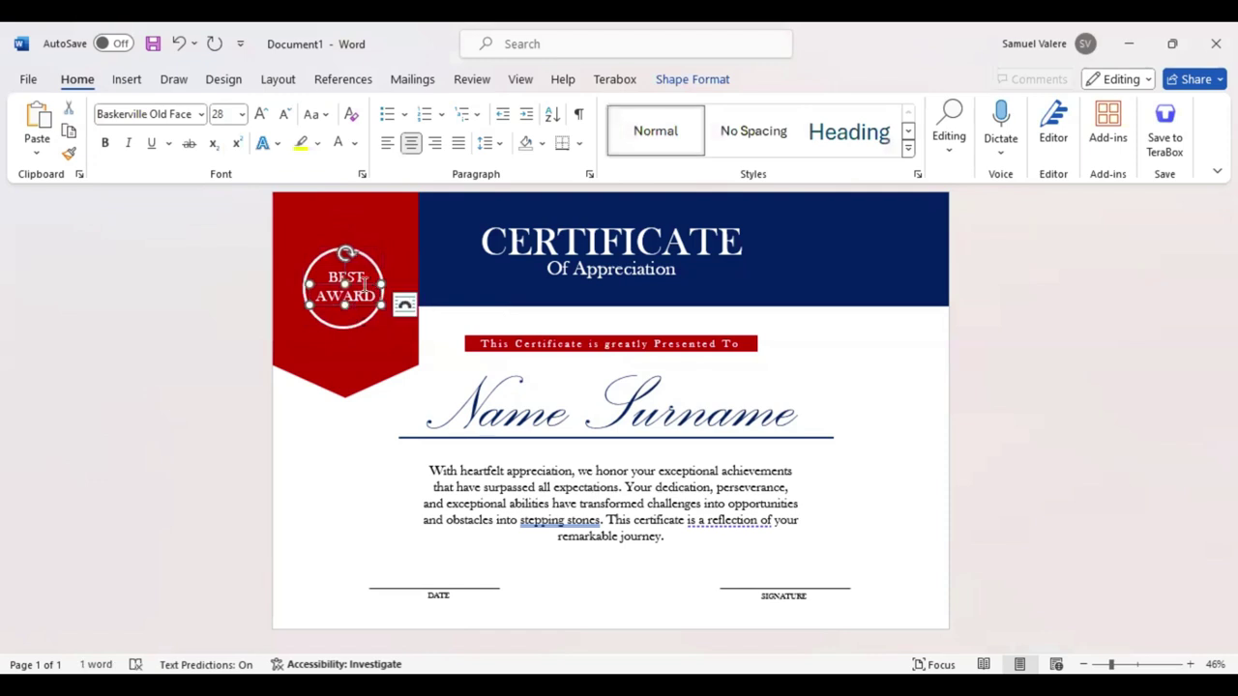
left_click(360, 284)
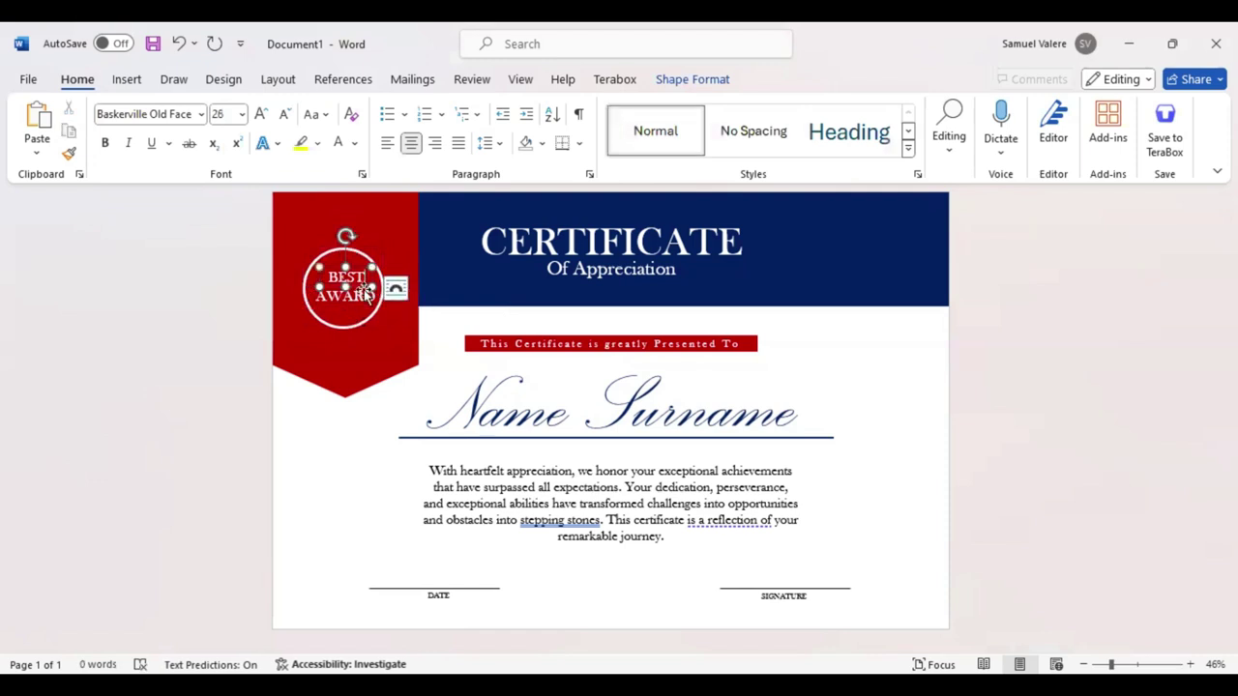
left_click_drag(365, 295, 364, 295)
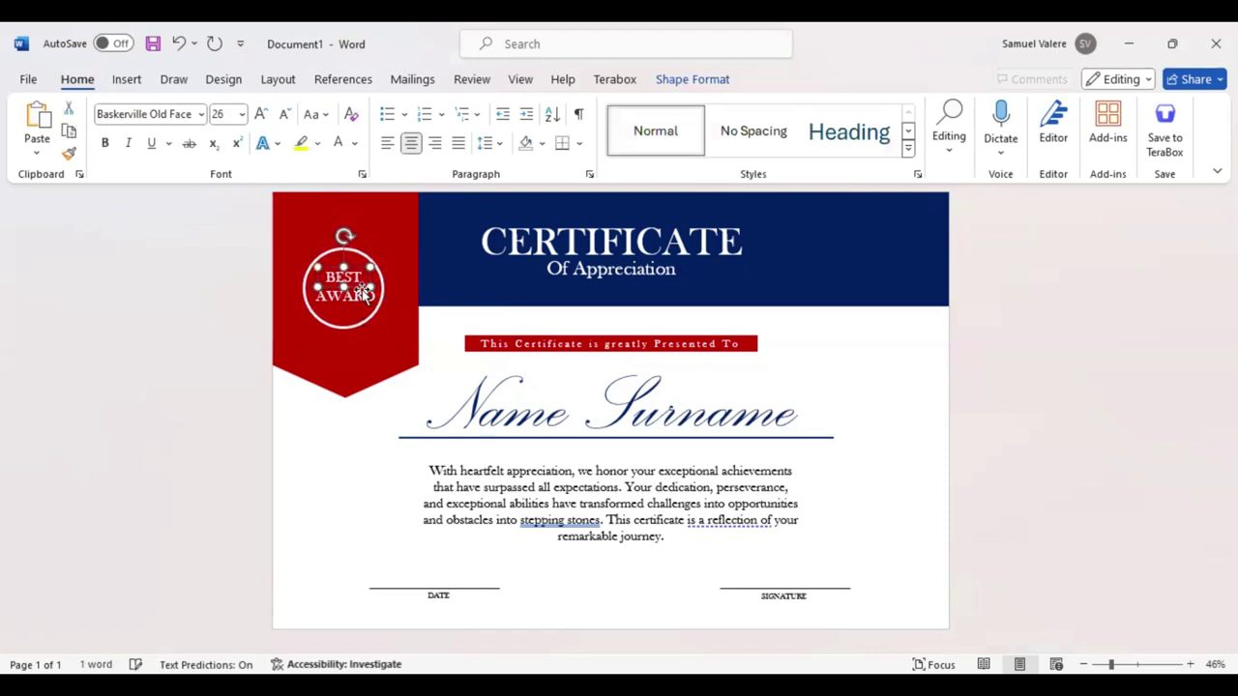